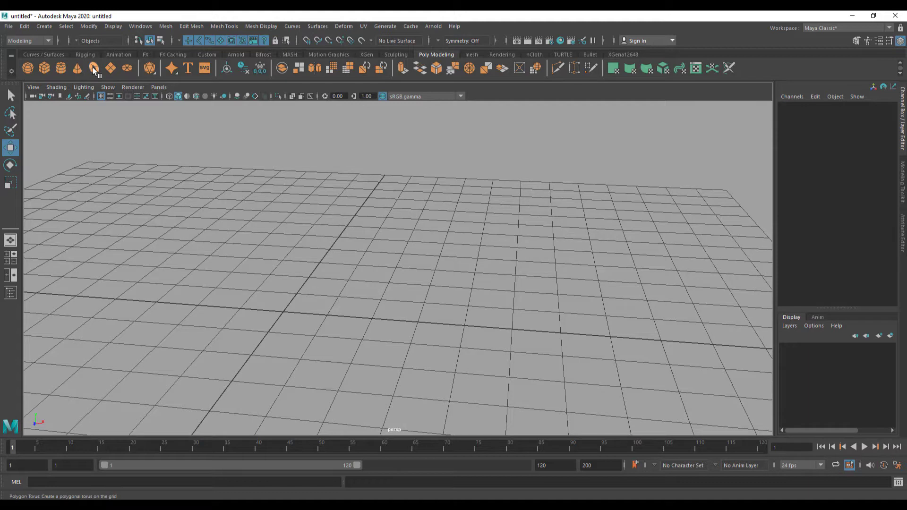
Step: Create a polygon torus at the origin and set its radius to 2.2
{"action": "left_click", "coordinate": [94, 69]}
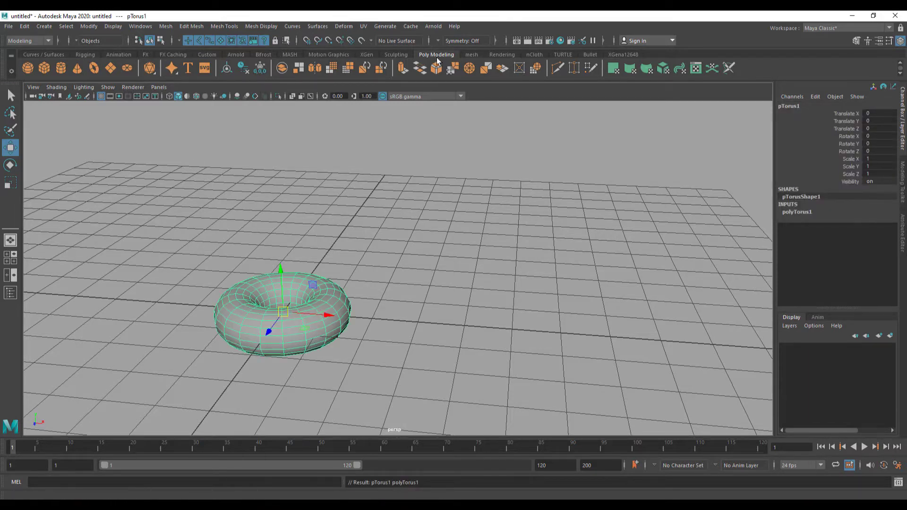
{"action": "left_click", "coordinate": [799, 211]}
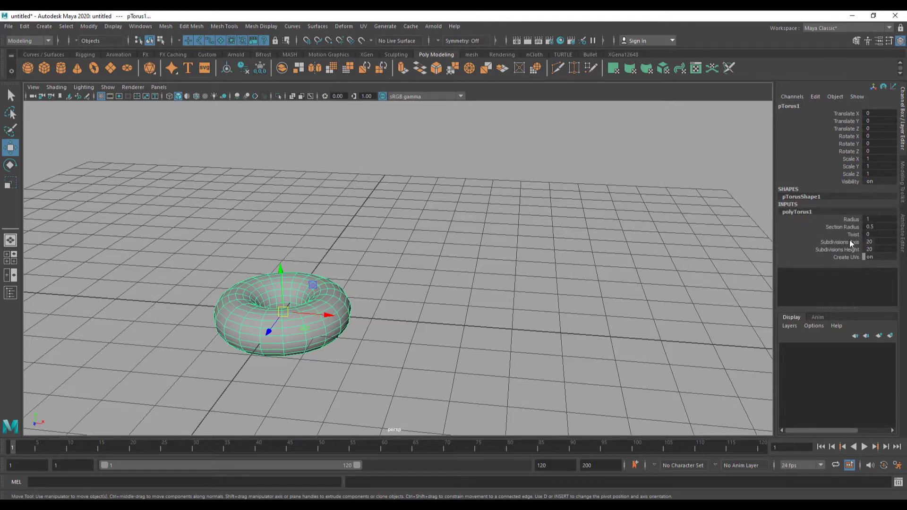
{"action": "left_click", "coordinate": [852, 220]}
{"action": "middle_click_drag", "start_coordinate": [489, 262], "coordinate": [632, 263]}
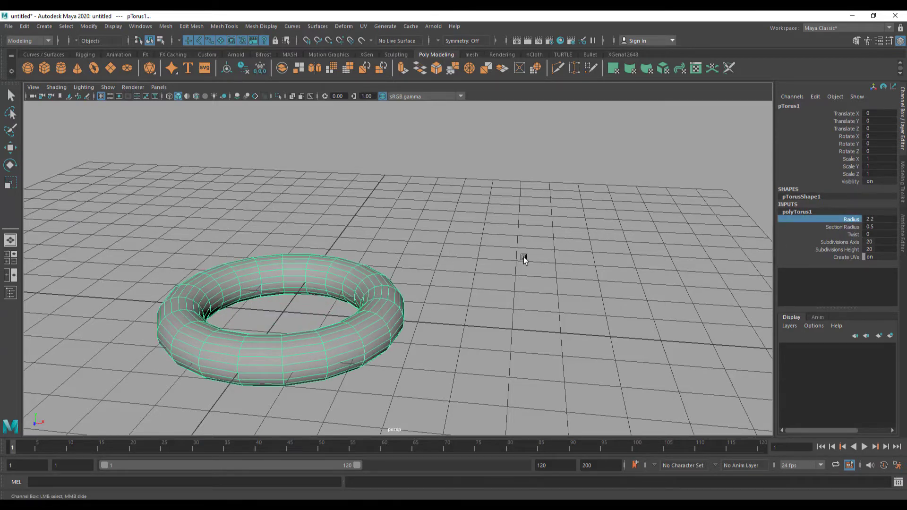
Step: Set the torus's section radius to 0.9 and its Subdivisions Axis to 30
{"action": "left_click_drag", "start_coordinate": [659, 270], "coordinate": [538, 293], "text": "alt"}
{"action": "left_click", "coordinate": [852, 228]}
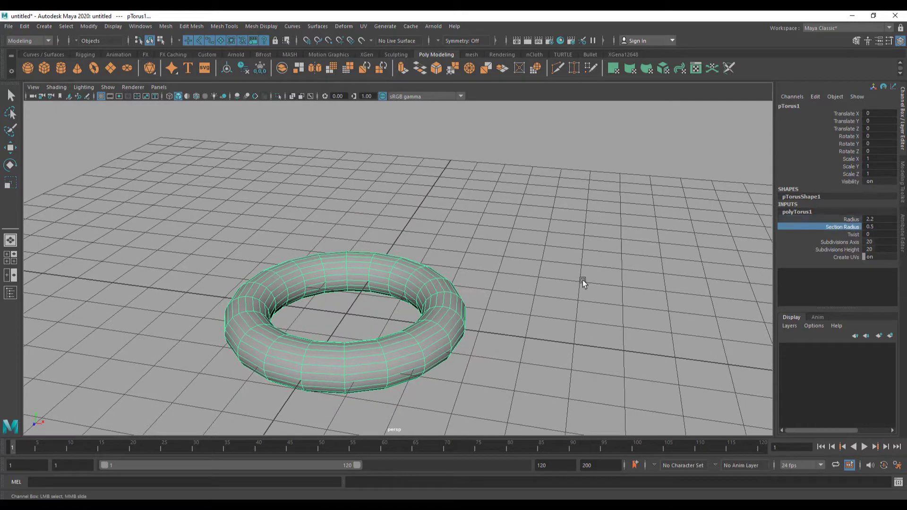
{"action": "middle_click_drag", "start_coordinate": [582, 282], "coordinate": [583, 281]}
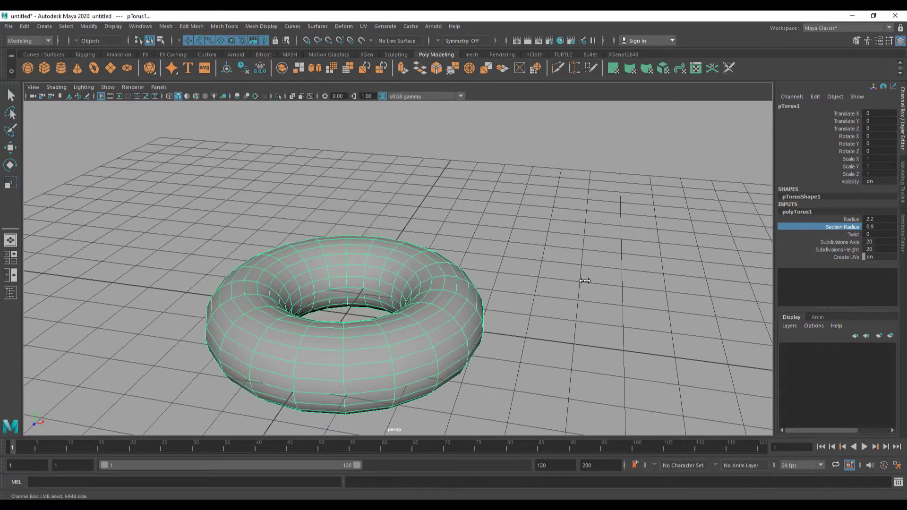
{"action": "double_click", "coordinate": [878, 242]}
{"action": "type", "text": "30"}
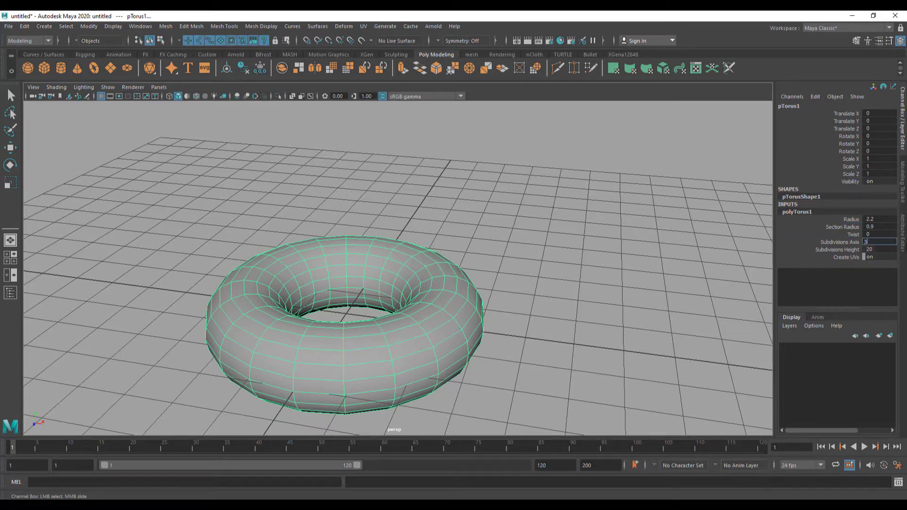
{"action": "key", "text": "Return"}
Step: Create a polygon plane in the torus's hole with Subdivisions Width and Subdivisions Height both set to 1
{"action": "left_click_drag", "start_coordinate": [494, 338], "coordinate": [293, 346], "text": "alt"}
{"action": "left_click", "coordinate": [110, 69]}
{"action": "left_click_drag", "start_coordinate": [400, 364], "coordinate": [386, 326], "text": "alt"}
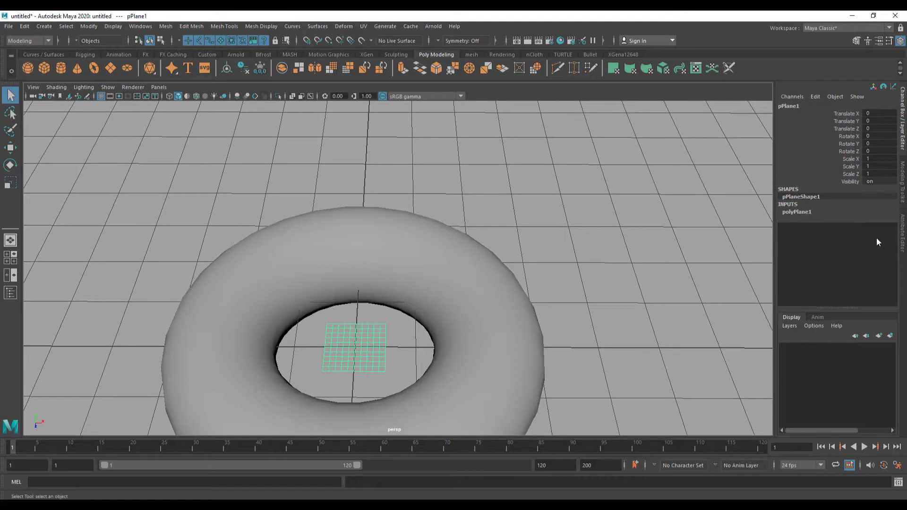
{"action": "left_click", "coordinate": [804, 212]}
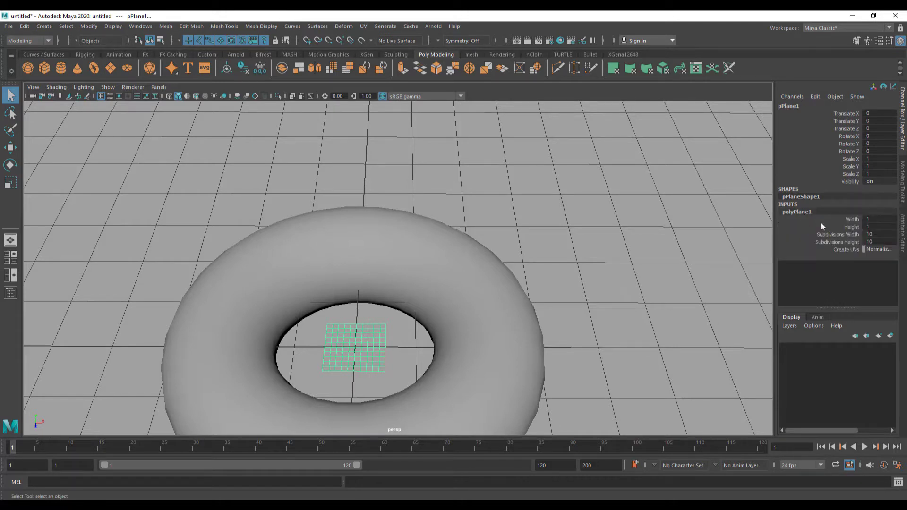
{"action": "left_click_drag", "start_coordinate": [876, 234], "coordinate": [878, 241]}
{"action": "double_click", "coordinate": [878, 242]}
{"action": "type", "text": "1"}
{"action": "key", "text": "Return"}
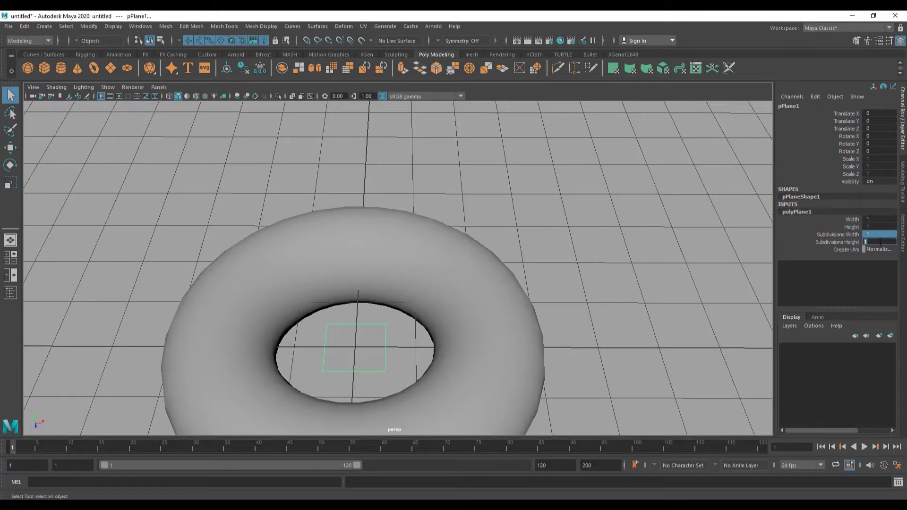
Step: Extrude the plane's face upward by about 0.2 in Local Translate Z and return to object mode
{"action": "left_click_drag", "start_coordinate": [437, 349], "coordinate": [435, 330], "text": "alt"}
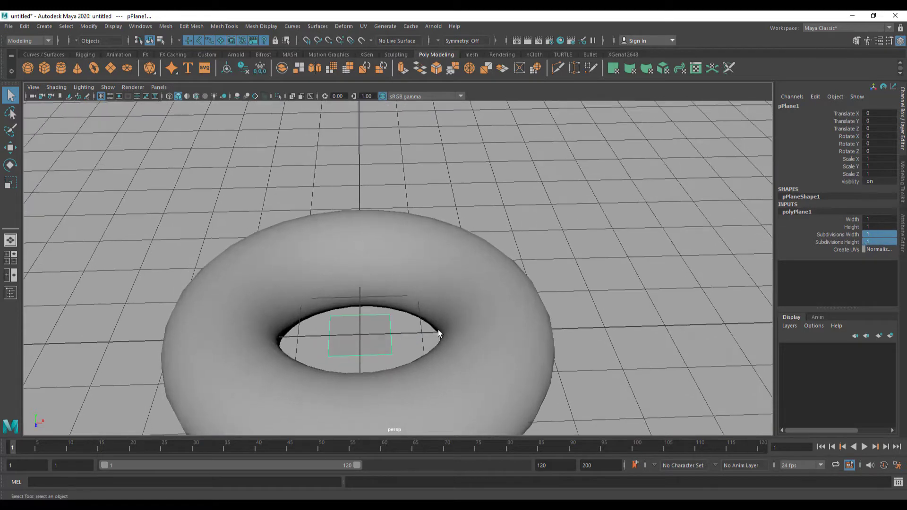
{"action": "left_click", "coordinate": [371, 330]}
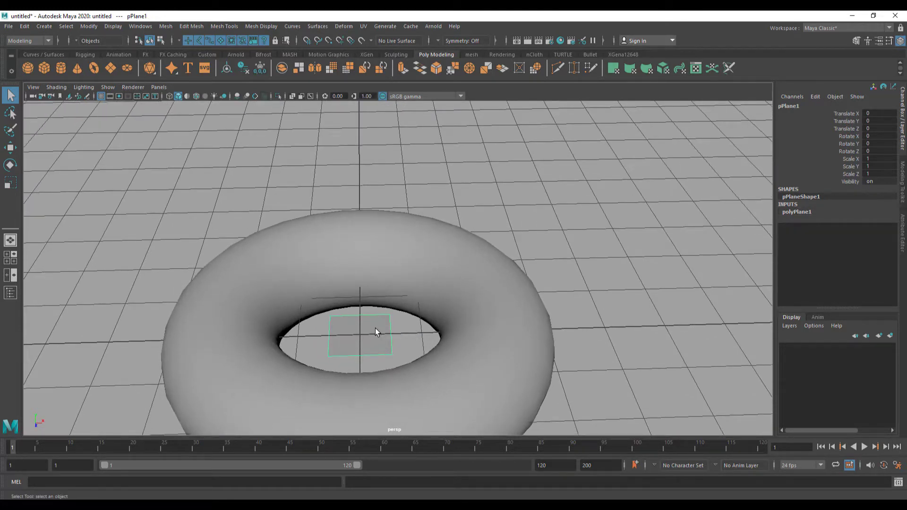
{"action": "key", "text": "ctrl+e"}
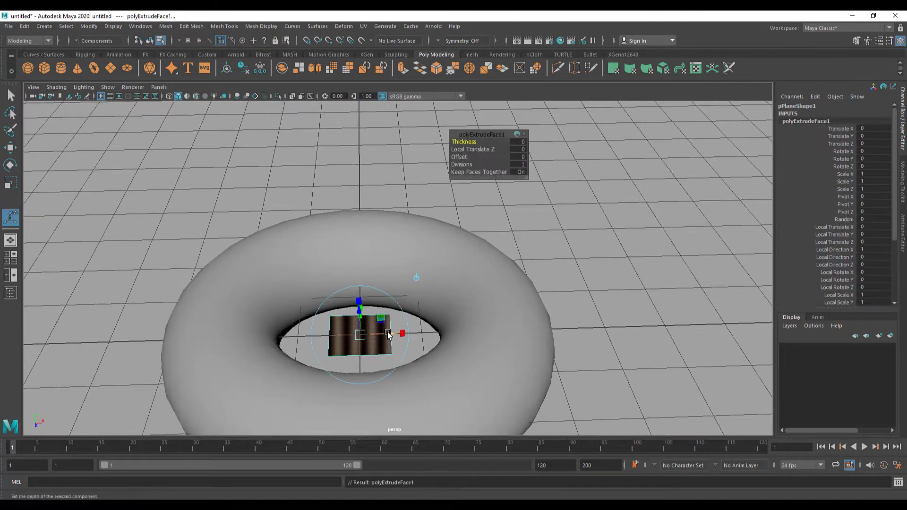
{"action": "left_click_drag", "start_coordinate": [363, 319], "coordinate": [360, 303]}
{"action": "key", "text": "w"}
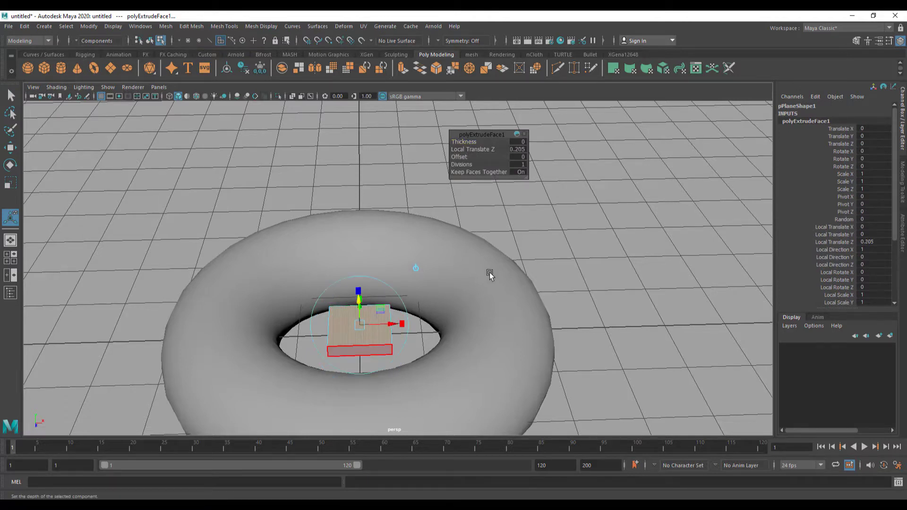
{"action": "key", "text": "q"}
{"action": "key", "text": "F8"}
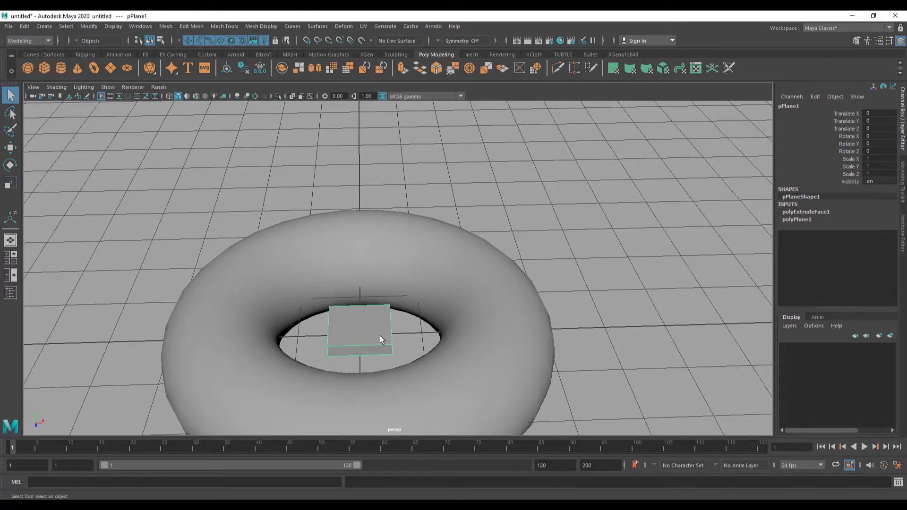
Step: Scale the extruded plane down uniformly to about 0.8
{"action": "key", "text": "w"}
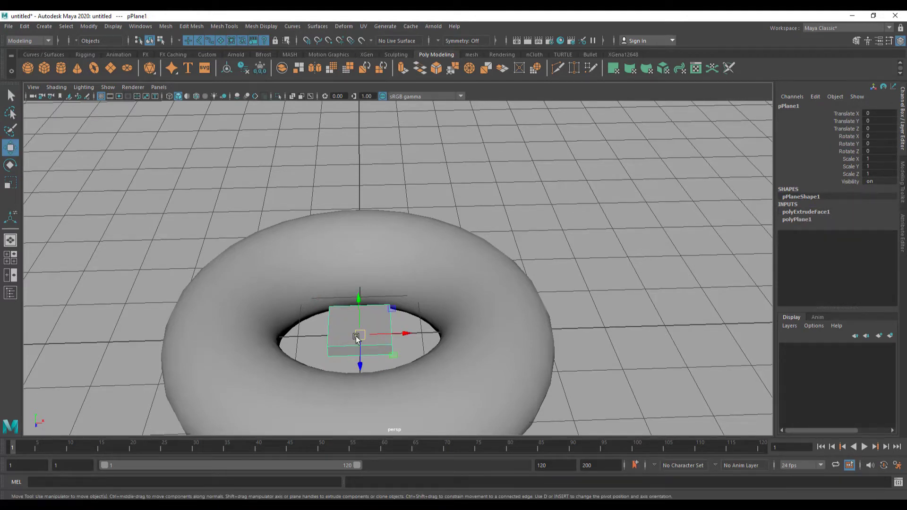
{"action": "left_click", "coordinate": [11, 292]}
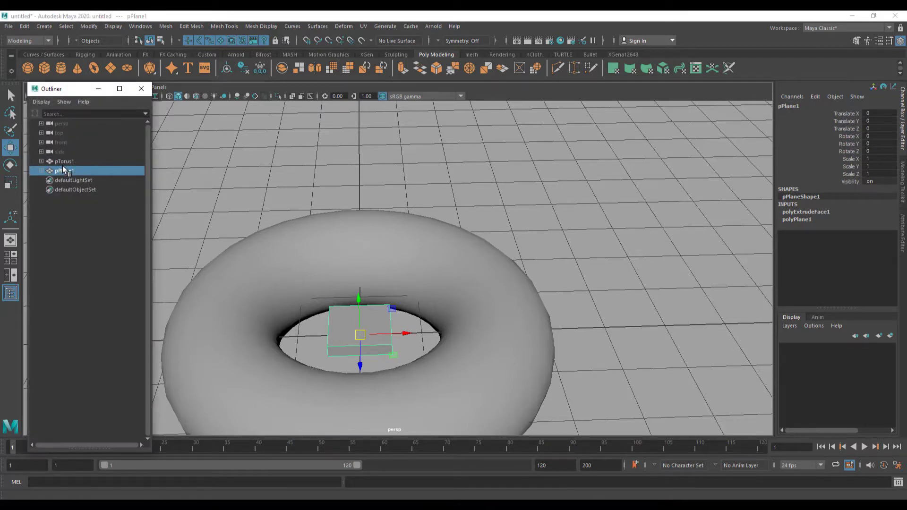
{"action": "left_click", "coordinate": [98, 88]}
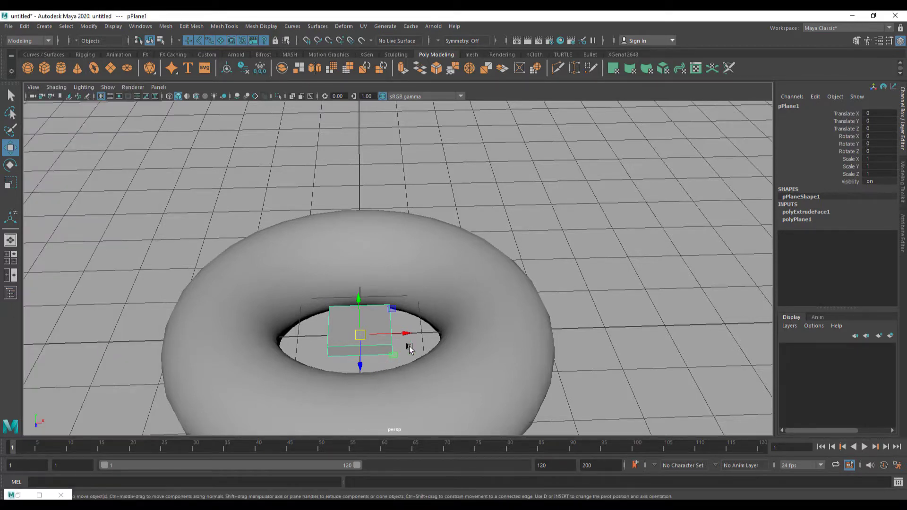
{"action": "key", "text": "r"}
{"action": "left_click_drag", "start_coordinate": [366, 338], "coordinate": [348, 344]}
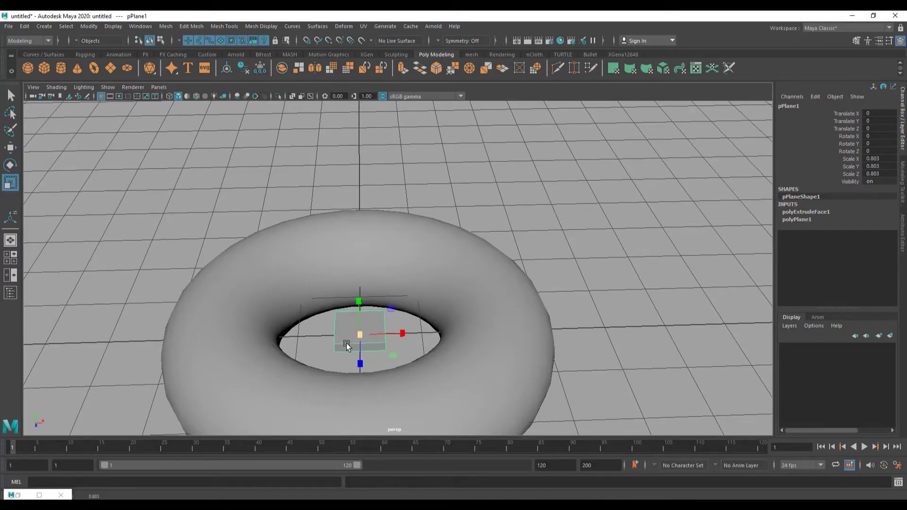
Step: Freeze the transformations of the extruded plane and the torus
{"action": "left_click", "coordinate": [88, 26]}
{"action": "left_click", "coordinate": [110, 64]}
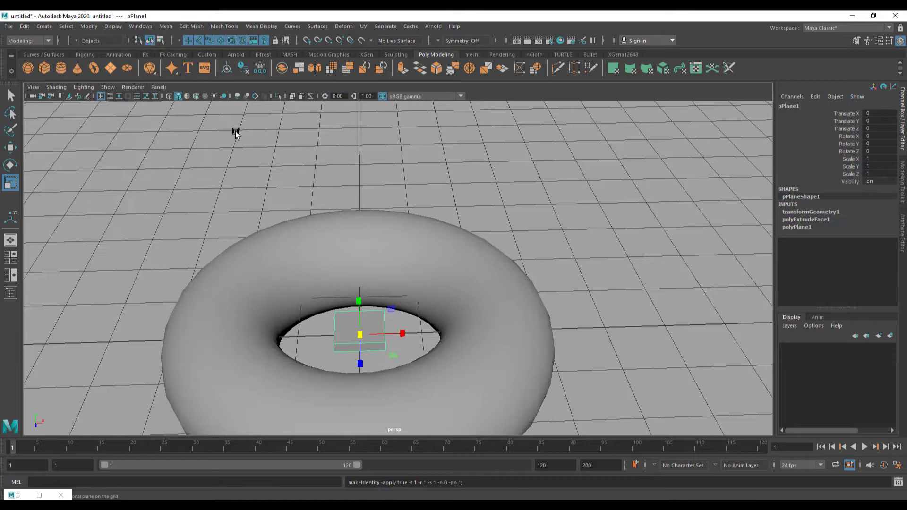
{"action": "left_click", "coordinate": [495, 286]}
{"action": "left_click", "coordinate": [92, 26]}
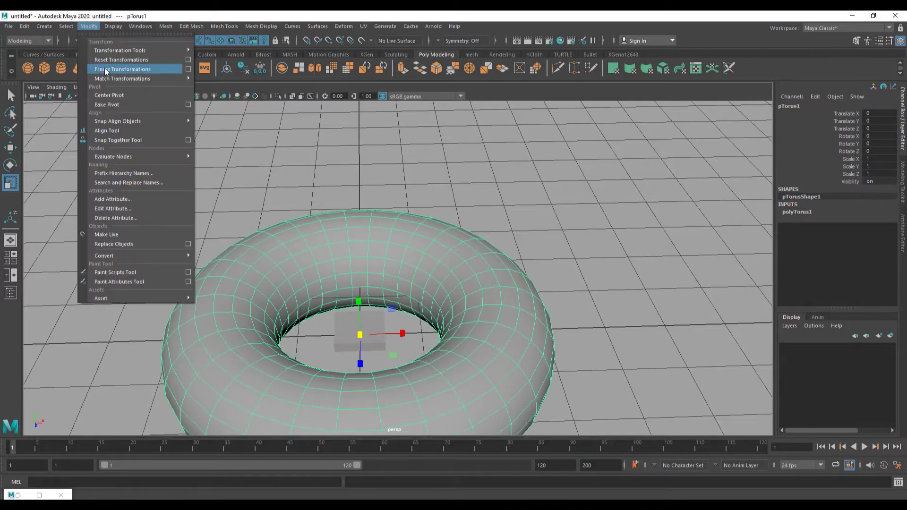
{"action": "left_click", "coordinate": [109, 65]}
Step: Delete the extruded plane's construction history
{"action": "left_click", "coordinate": [375, 321]}
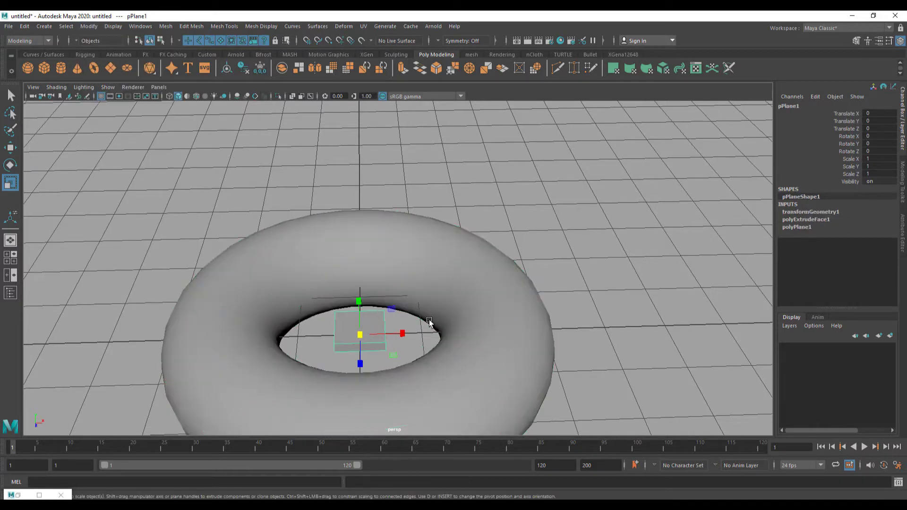
{"action": "left_click", "coordinate": [25, 26]}
{"action": "mouse_move", "coordinate": [63, 137]}
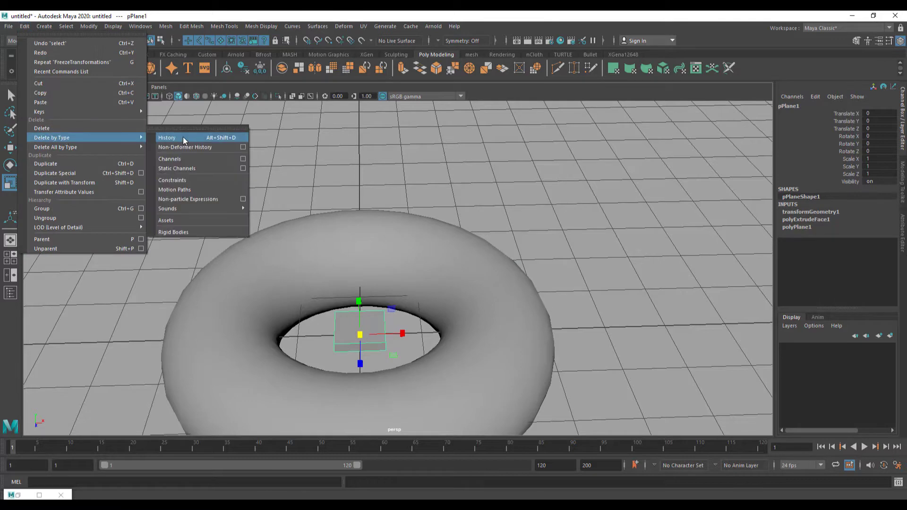
{"action": "left_click", "coordinate": [186, 138]}
Step: Create a MASH network from the extruded plane to replicate it in a row
{"action": "left_click_drag", "start_coordinate": [559, 232], "coordinate": [503, 284], "text": "alt"}
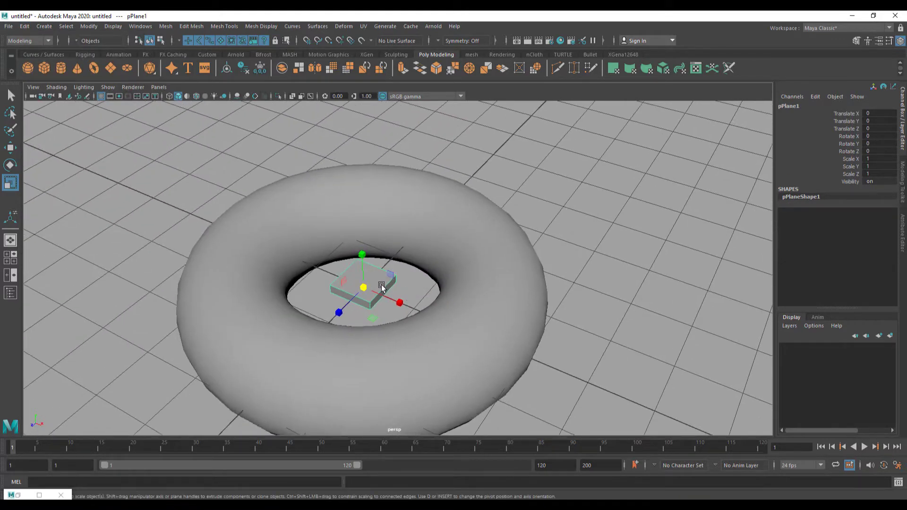
{"action": "mouse_move", "coordinate": [396, 300]}
{"action": "left_mouse_down", "text": "alt"}
{"action": "mouse_move", "coordinate": [441, 303]}
{"action": "mouse_move", "coordinate": [413, 295]}
{"action": "left_mouse_up", "text": "alt"}
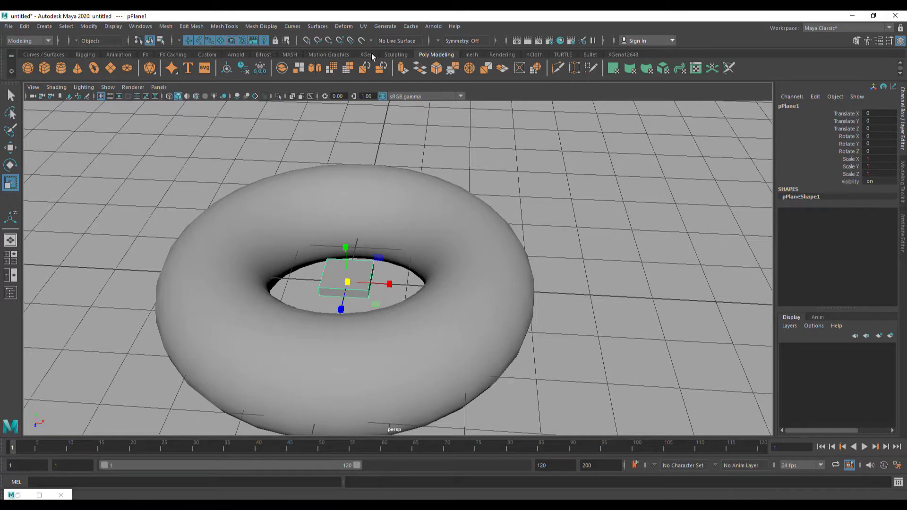
{"action": "left_click", "coordinate": [293, 55]}
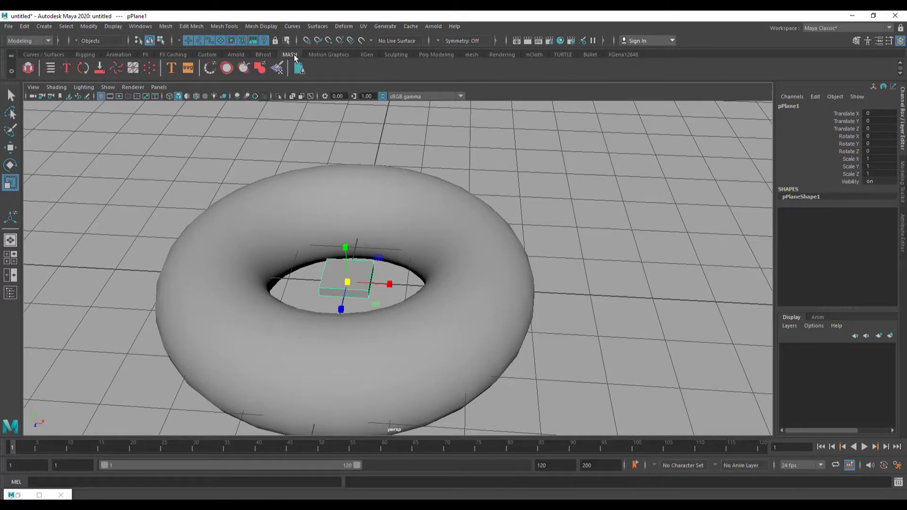
{"action": "left_click", "coordinate": [29, 68]}
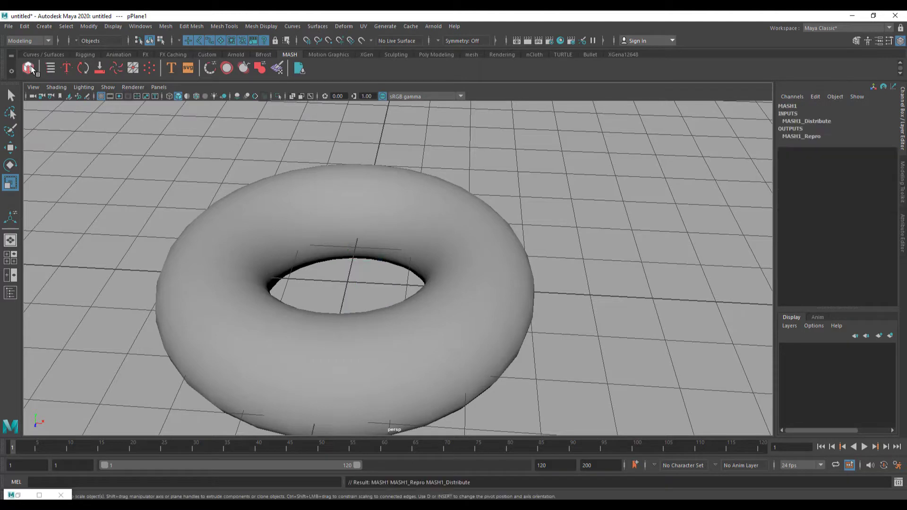
{"action": "scroll", "coordinate": [594, 296], "scroll_direction": "down", "scroll_amount": 6}
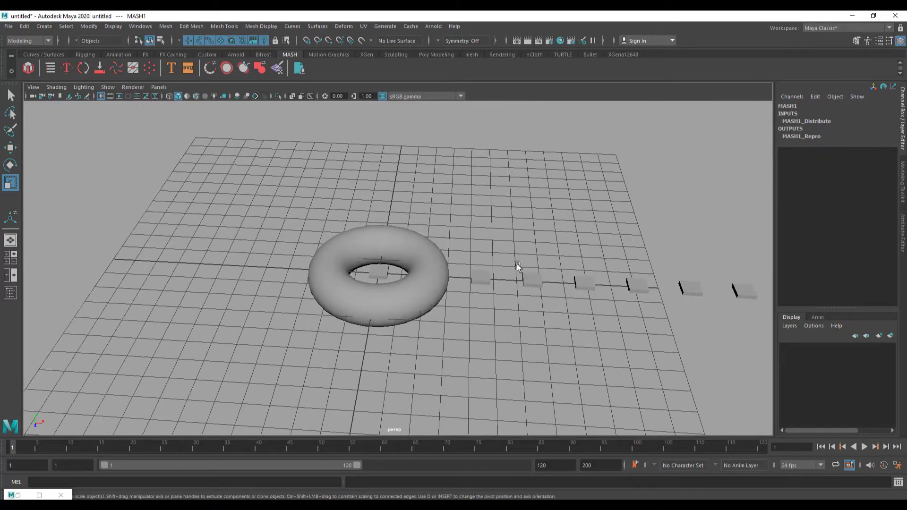
Step: Select the replicated MASH mesh and open its MASH1_Distribute settings in the Attribute Editor
{"action": "left_click", "coordinate": [535, 288]}
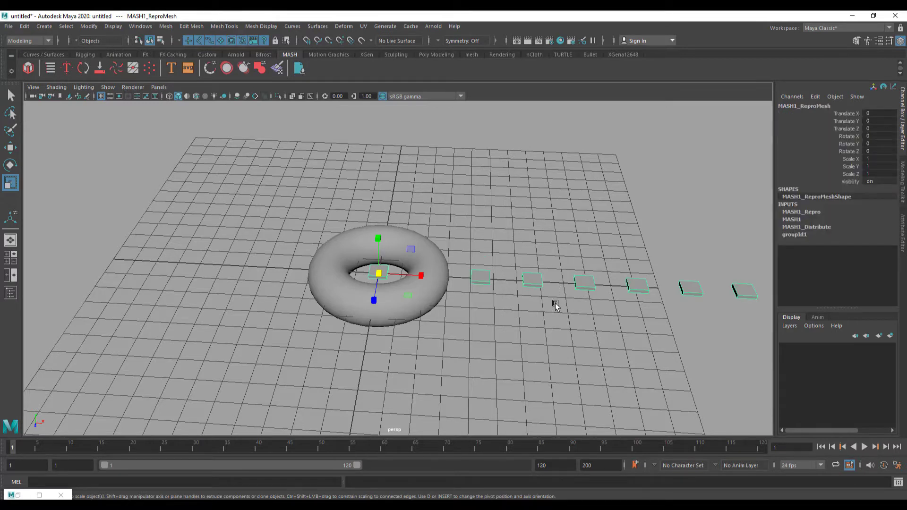
{"action": "left_click", "coordinate": [900, 235]}
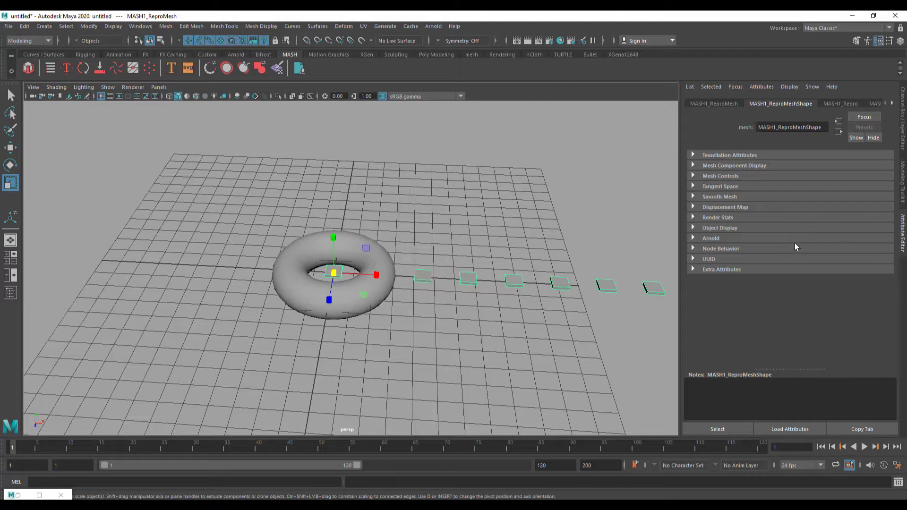
{"action": "left_click", "coordinate": [892, 103]}
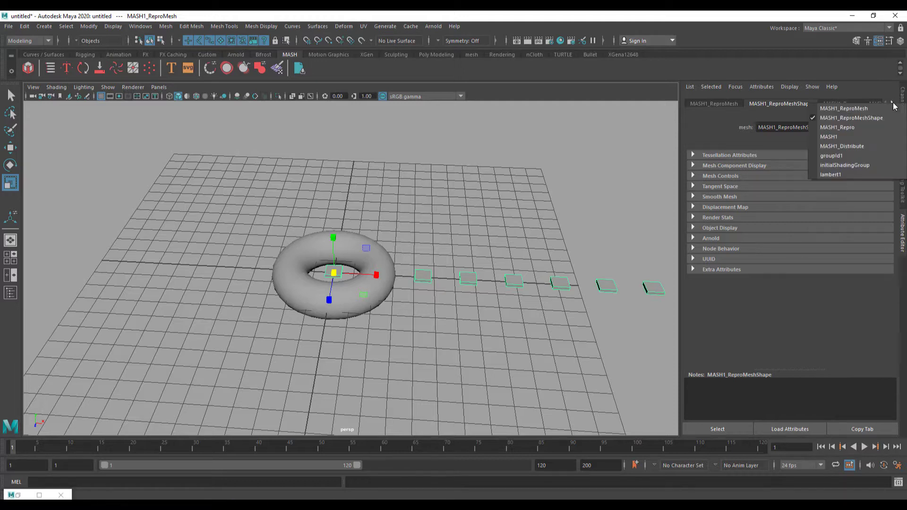
{"action": "left_click", "coordinate": [832, 139]}
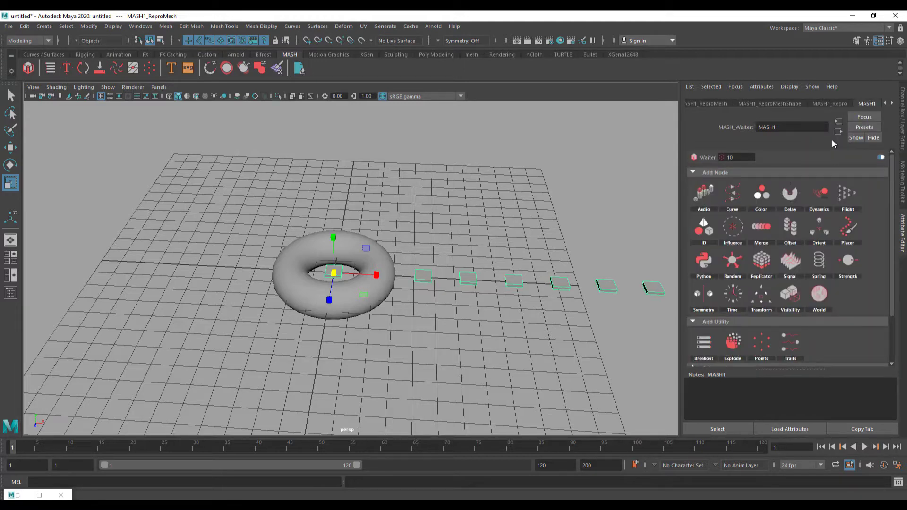
{"action": "left_click", "coordinate": [892, 104]}
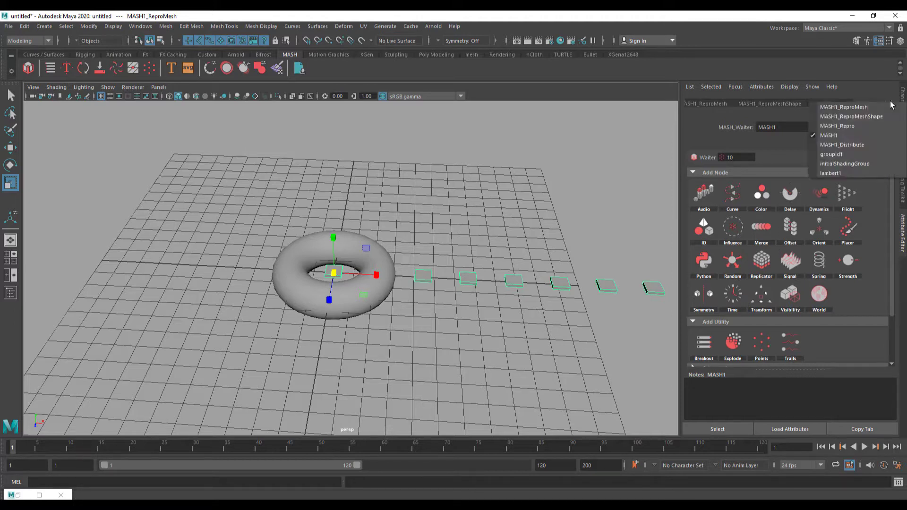
{"action": "left_click", "coordinate": [841, 145]}
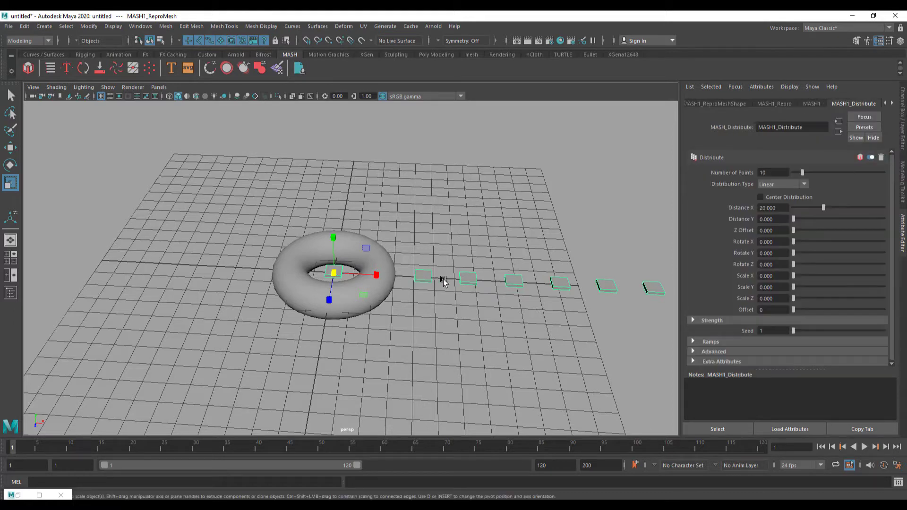
Step: Distribute the MASH tiles by Mesh with the Face Centre method, using pTorus1 as the input mesh
{"action": "scroll", "coordinate": [443, 280], "scroll_direction": "up", "scroll_amount": 4}
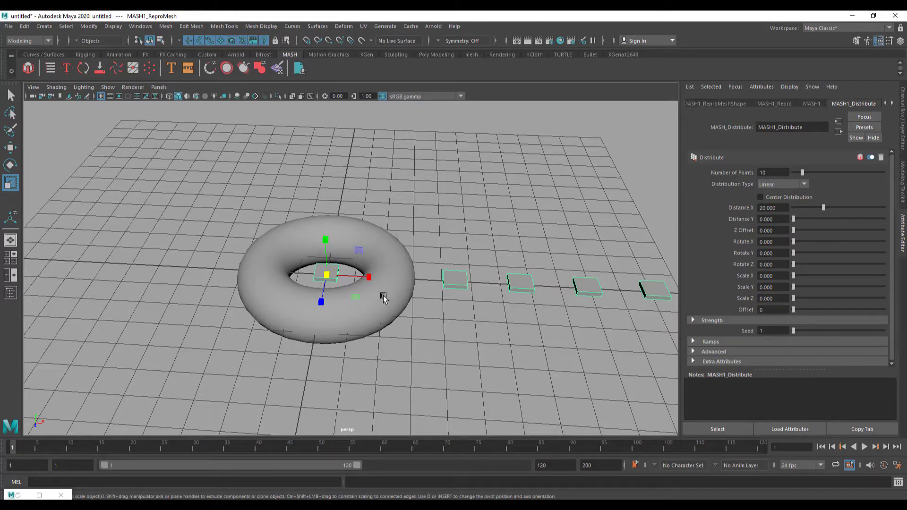
{"action": "left_click", "coordinate": [39, 495]}
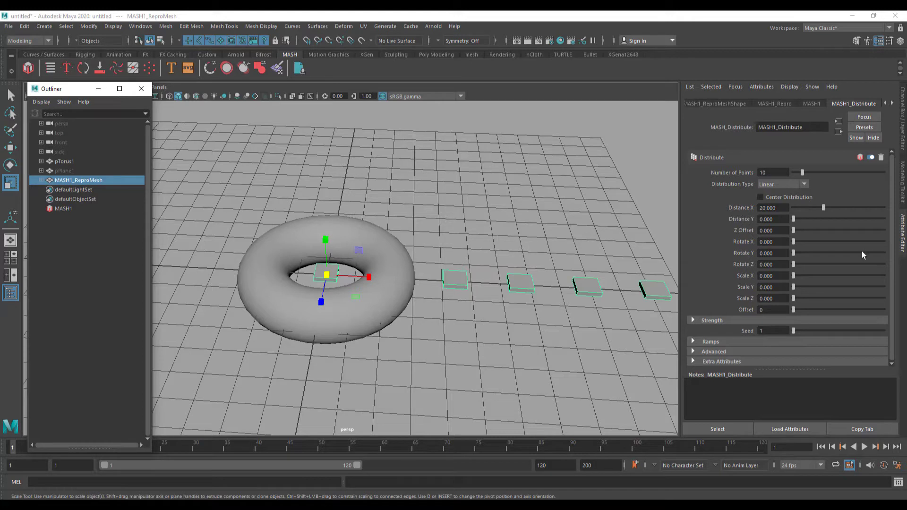
{"action": "left_click", "coordinate": [782, 184]}
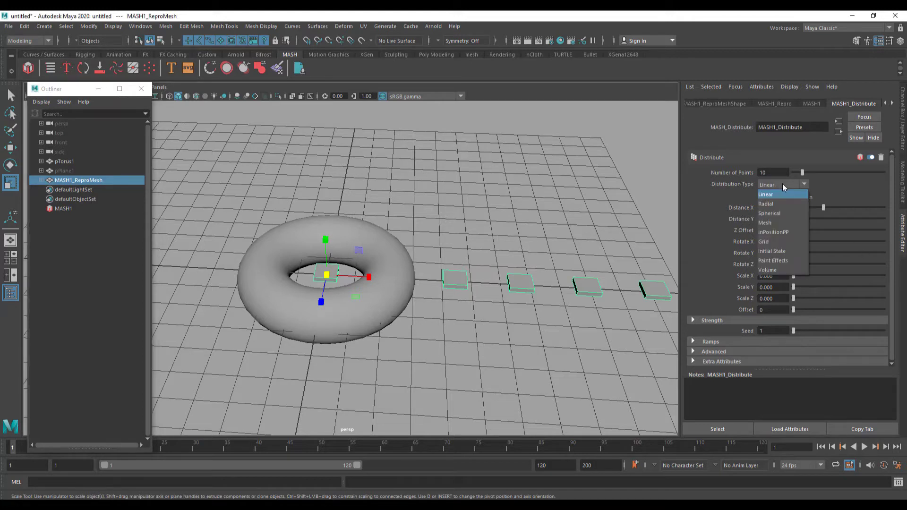
{"action": "left_click", "coordinate": [765, 226]}
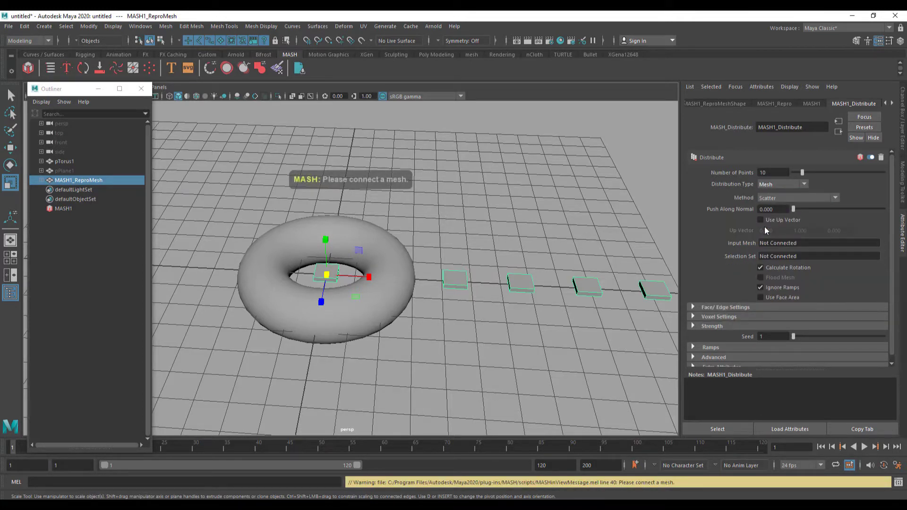
{"action": "left_click", "coordinate": [774, 198]}
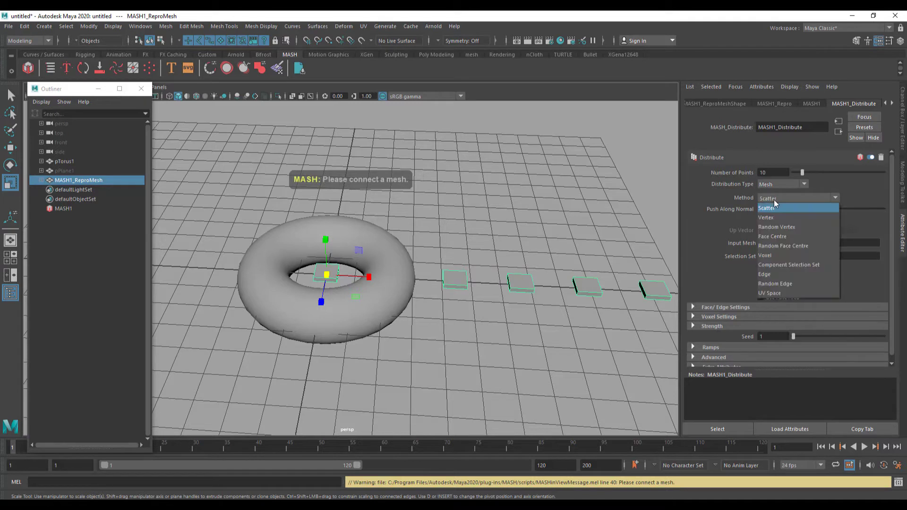
{"action": "left_click", "coordinate": [773, 236]}
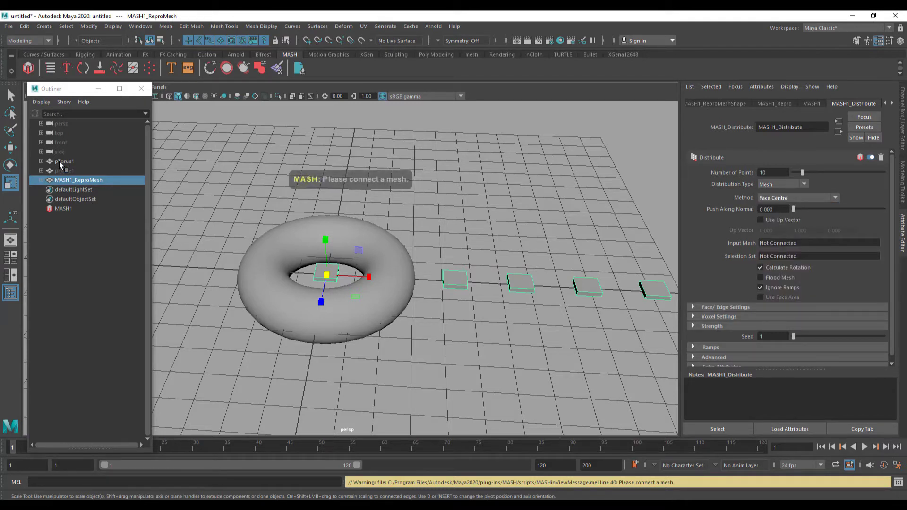
{"action": "middle_click_drag", "start_coordinate": [64, 162], "coordinate": [795, 242]}
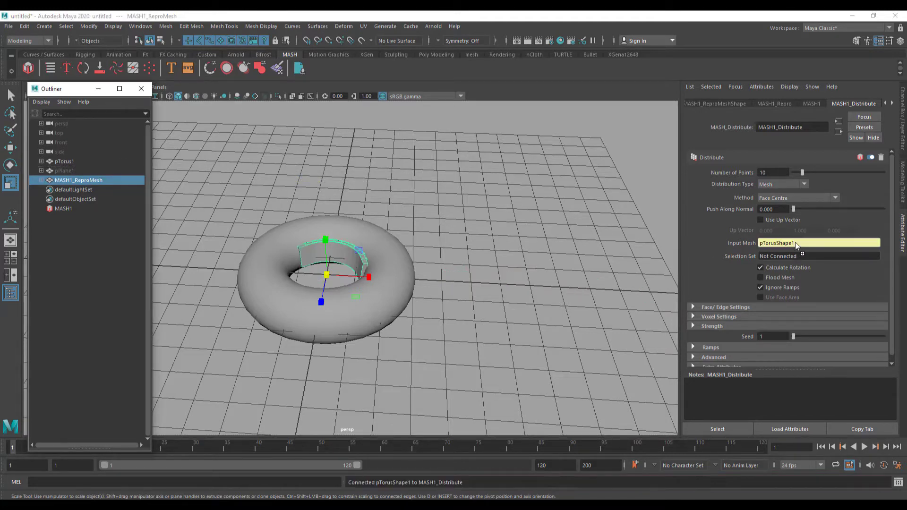
Step: Turn on wireframe-on-shaded display to show the edges of the torus faces in the viewport
{"action": "left_click_drag", "start_coordinate": [430, 265], "coordinate": [380, 245], "text": "alt"}
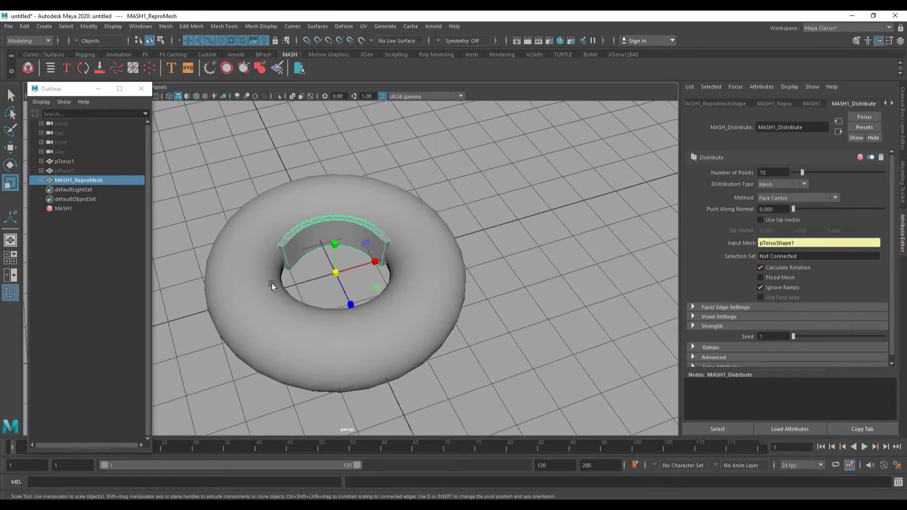
{"action": "left_click", "coordinate": [195, 96]}
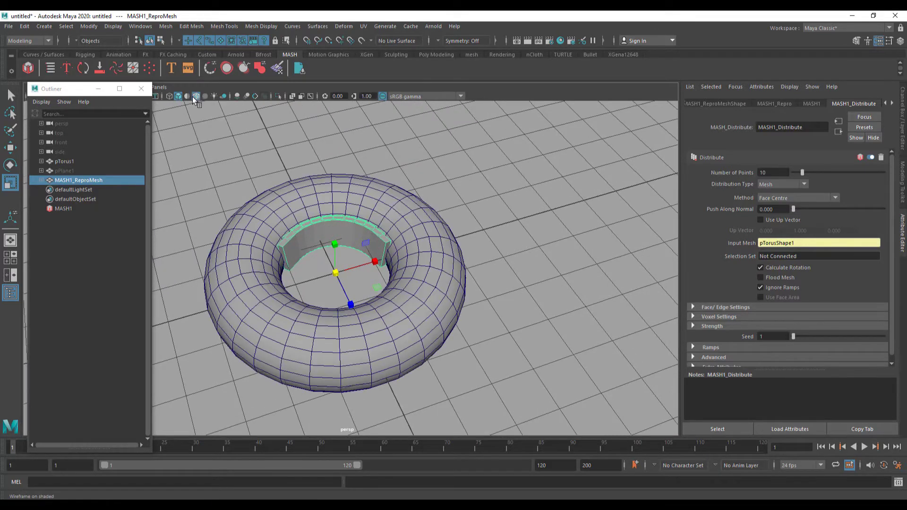
{"action": "left_click_drag", "start_coordinate": [373, 248], "coordinate": [376, 238], "text": "alt"}
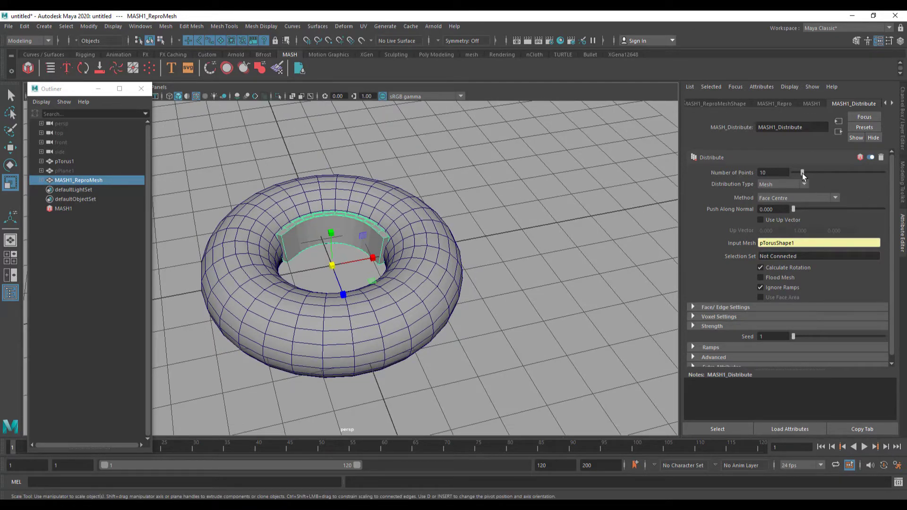
Step: Raise the number of points to 29, and enable Flood Mesh so tiles cover the entire torus
{"action": "mouse_move", "coordinate": [802, 173]}
{"action": "left_mouse_down"}
{"action": "mouse_move", "coordinate": [871, 172]}
{"action": "mouse_move", "coordinate": [818, 172]}
{"action": "left_mouse_up"}
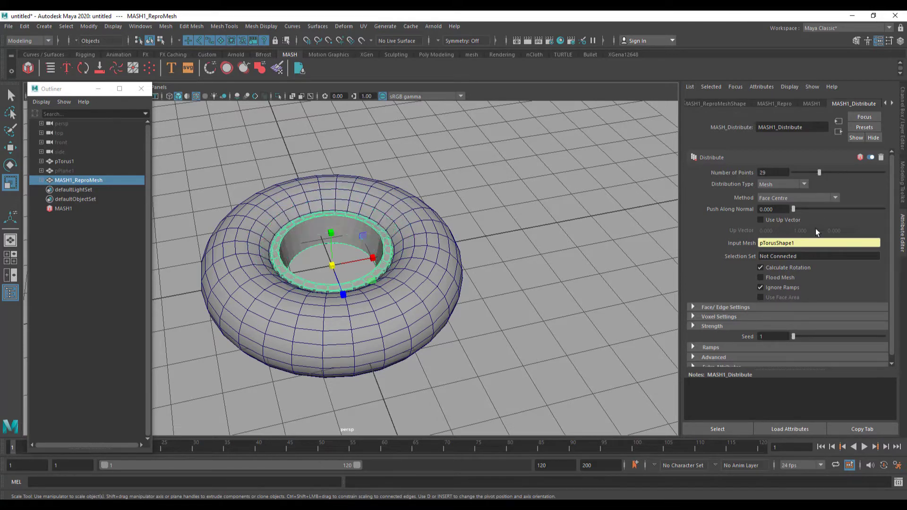
{"action": "left_click", "coordinate": [761, 277]}
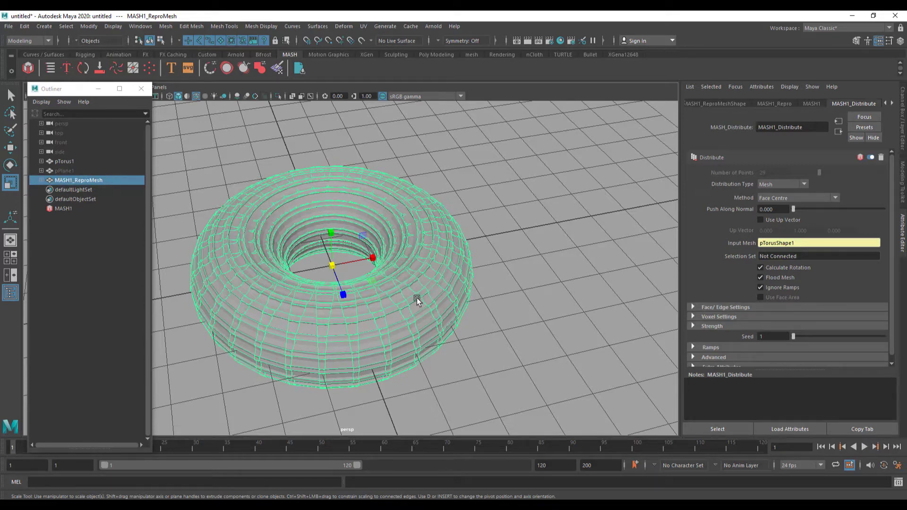
Step: Enable scaling in the Face/Edge Settings of the distribution and set the scale multiplier to 1.2
{"action": "left_click", "coordinate": [746, 307]}
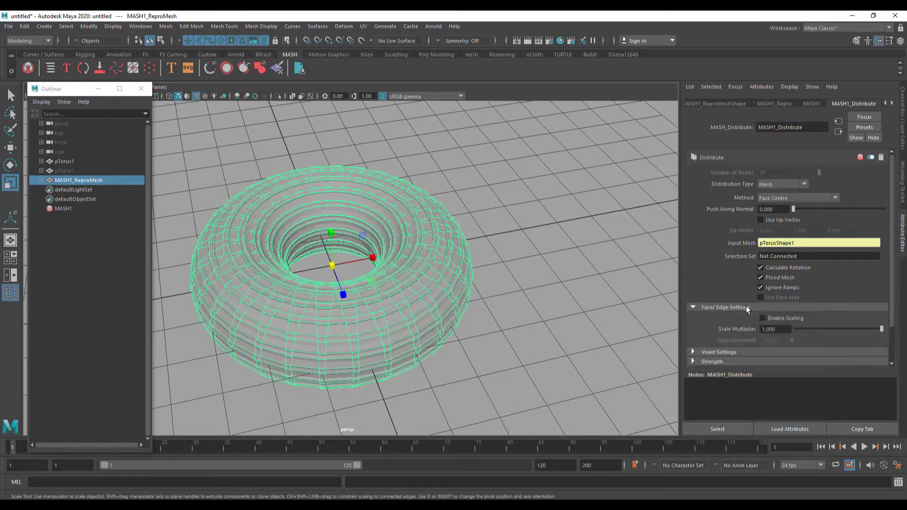
{"action": "left_click", "coordinate": [783, 317]}
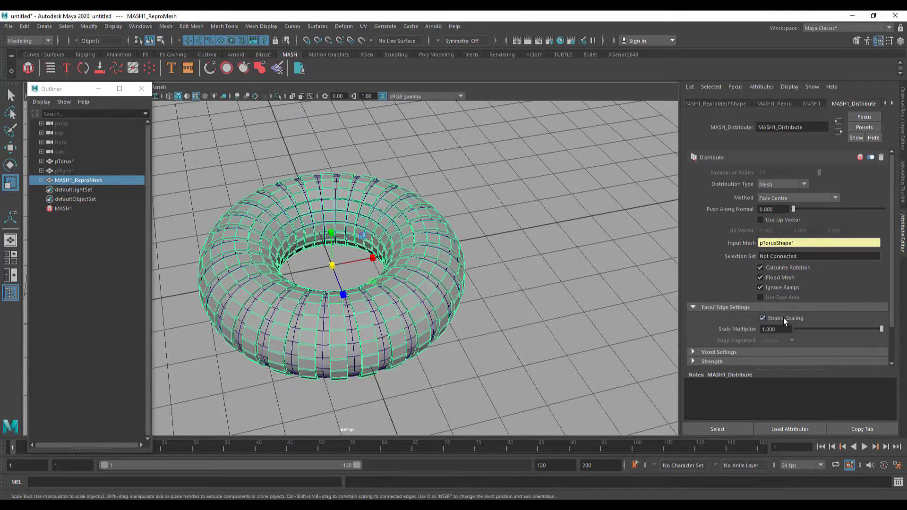
{"action": "mouse_move", "coordinate": [881, 329]}
{"action": "left_mouse_down"}
{"action": "mouse_move", "coordinate": [846, 329]}
{"action": "mouse_move", "coordinate": [885, 330]}
{"action": "left_mouse_up"}
{"action": "left_click_drag", "start_coordinate": [784, 329], "coordinate": [714, 330]}
{"action": "type", "text": "1.2"}
{"action": "key", "text": "Return"}
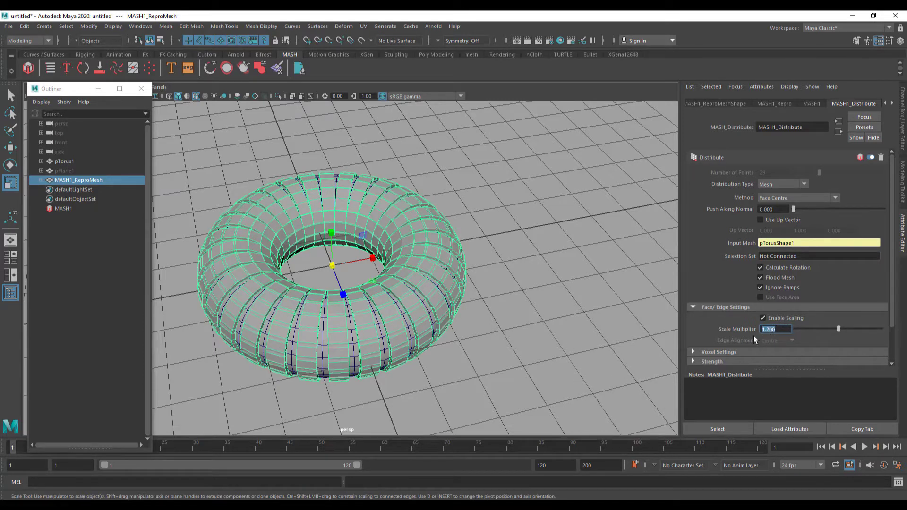
Step: Hide the original torus, pTorus1, beneath the distributed tiles
{"action": "mouse_move", "coordinate": [516, 333]}
{"action": "left_mouse_down", "text": "alt"}
{"action": "mouse_move", "coordinate": [480, 339]}
{"action": "mouse_move", "coordinate": [504, 337]}
{"action": "left_mouse_up", "text": "alt"}
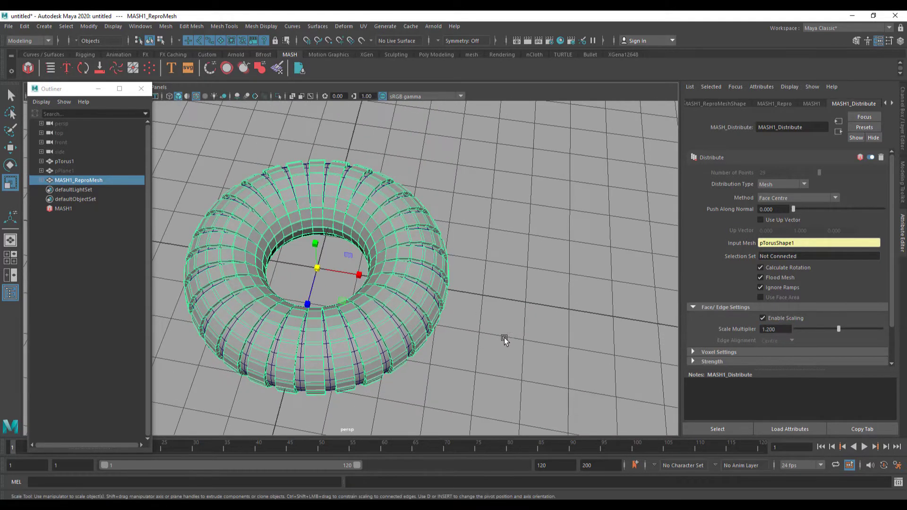
{"action": "left_click", "coordinate": [503, 337]}
{"action": "left_click", "coordinate": [403, 333]}
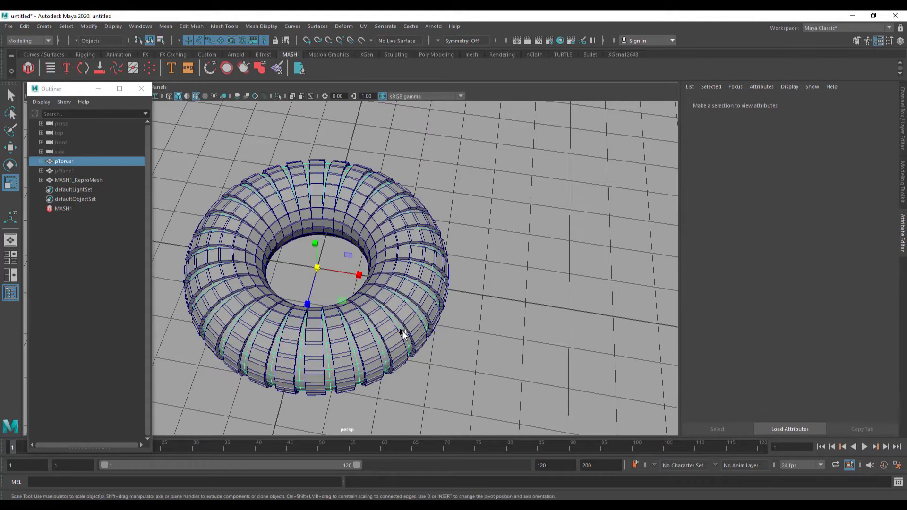
{"action": "left_click_drag", "start_coordinate": [435, 352], "coordinate": [415, 316], "text": "alt"}
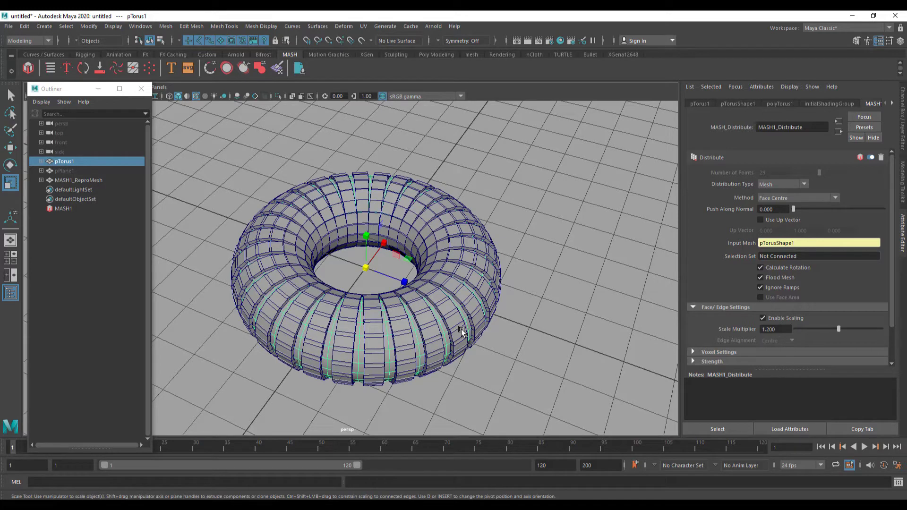
{"action": "left_click", "coordinate": [117, 29]}
{"action": "mouse_move", "coordinate": [155, 75]}
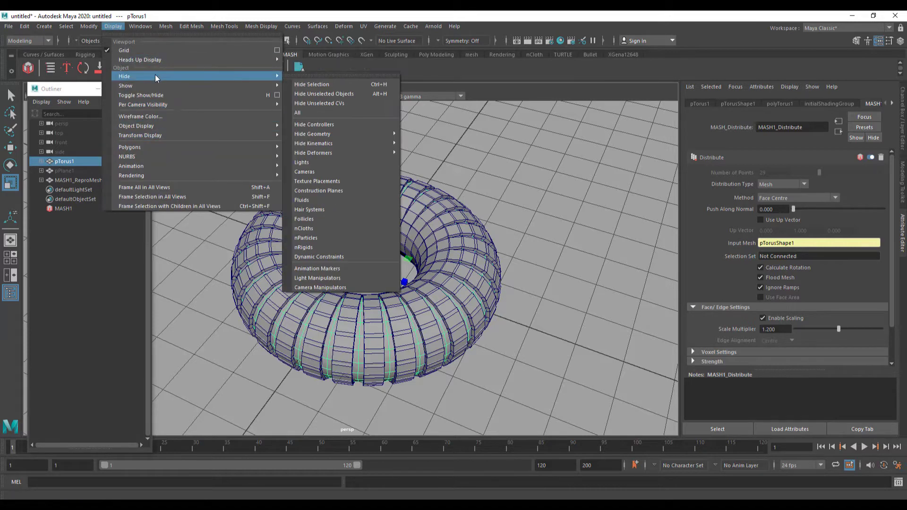
{"action": "left_click", "coordinate": [342, 87]}
{"action": "left_click_drag", "start_coordinate": [568, 332], "coordinate": [474, 305], "text": "alt"}
Step: Add an Offset node to the MASH1 network of the tiled mesh and display its settings
{"action": "left_click", "coordinate": [487, 307]}
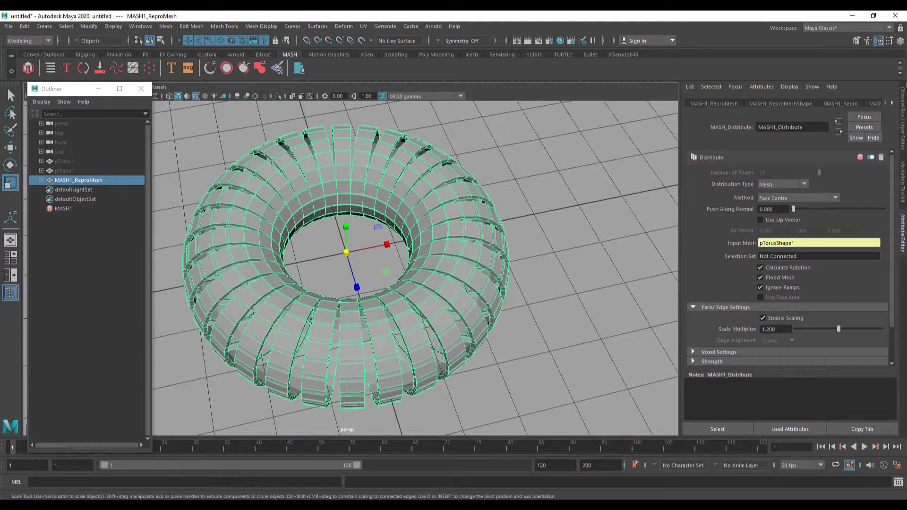
{"action": "left_click", "coordinate": [874, 104]}
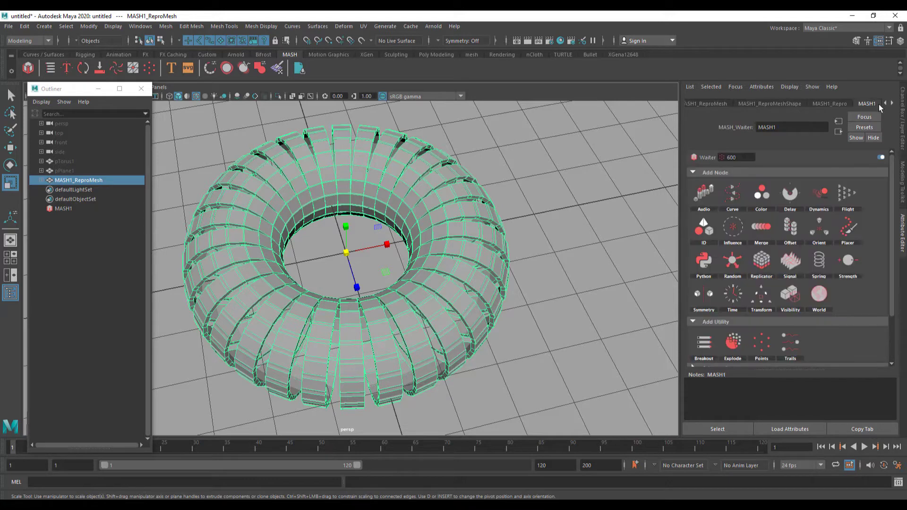
{"action": "middle_click_drag", "start_coordinate": [423, 295], "coordinate": [487, 263], "text": "alt"}
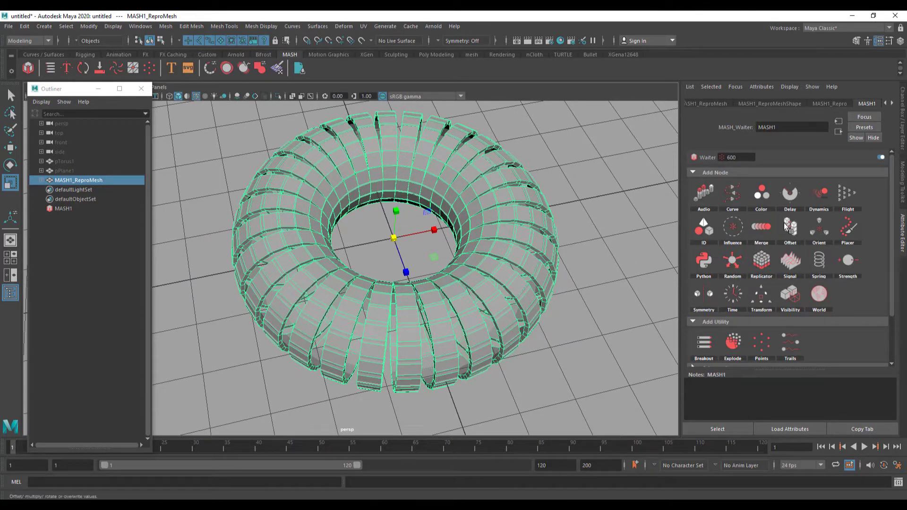
{"action": "left_click", "coordinate": [797, 227]}
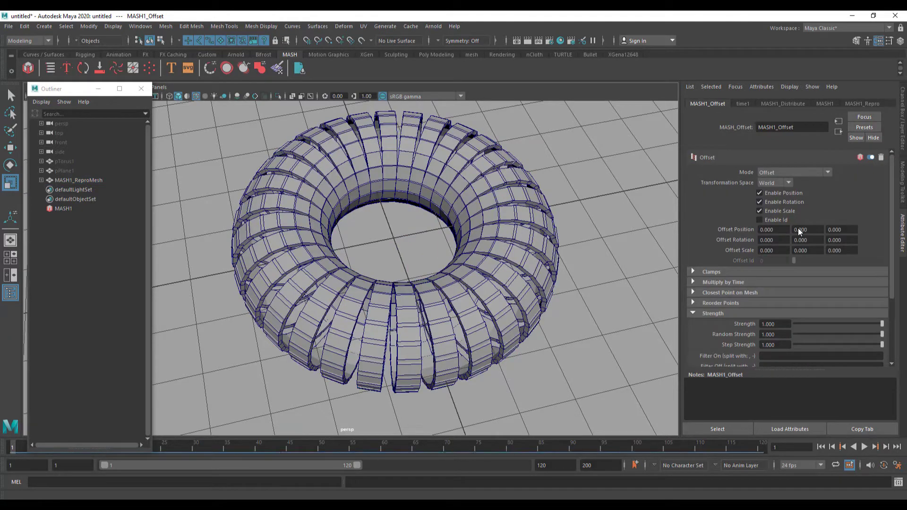
{"action": "left_click", "coordinate": [825, 103]}
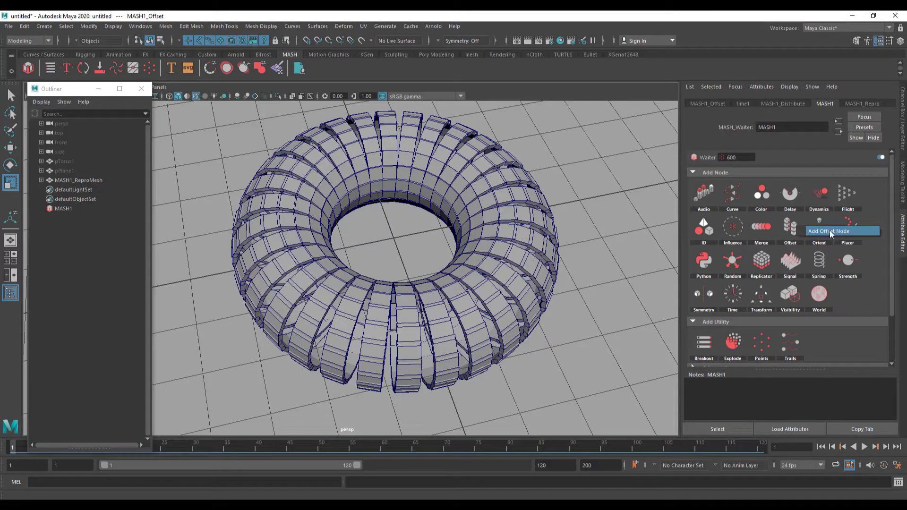
{"action": "left_click", "coordinate": [708, 104]}
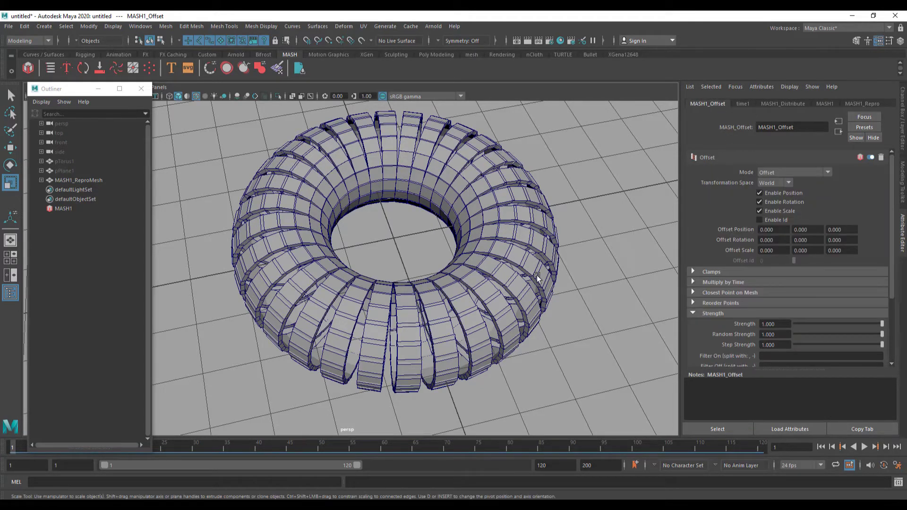
Step: Thicken the tiles by setting the Offset node's Y offset scale to 1.810
{"action": "left_click_drag", "start_coordinate": [472, 305], "coordinate": [513, 297], "text": "alt"}
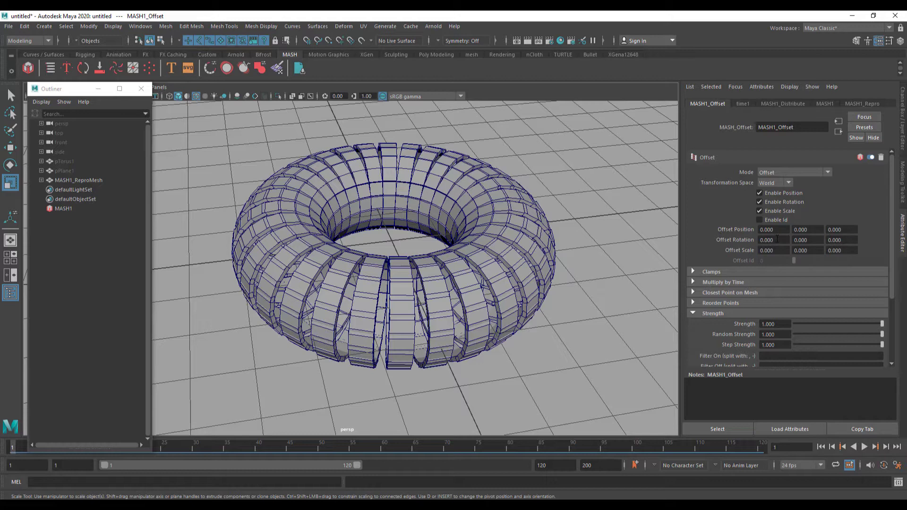
{"action": "left_click_drag", "start_coordinate": [810, 250], "coordinate": [786, 246], "text": "ctrl"}
{"action": "key", "text": "ctrl+z"}
{"action": "left_click_drag", "start_coordinate": [801, 250], "coordinate": [887, 247], "text": "ctrl"}
{"action": "left_click_drag", "start_coordinate": [633, 261], "coordinate": [565, 253], "text": "alt"}
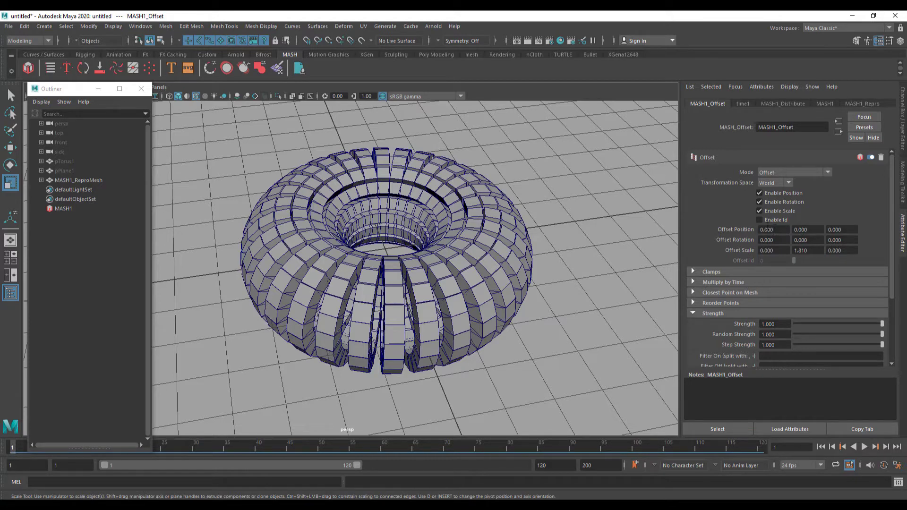
Step: Try an X position offset on the tiles and undo it, and try a Z offset rotation of 10
{"action": "left_click_drag", "start_coordinate": [765, 230], "coordinate": [772, 231], "text": "ctrl"}
{"action": "key", "text": "ctrl+z"}
{"action": "left_click_drag", "start_coordinate": [835, 236], "coordinate": [787, 268], "text": "ctrl"}
{"action": "key", "text": "ctrl+z"}
{"action": "type", "text": "10"}
{"action": "key", "text": "Return"}
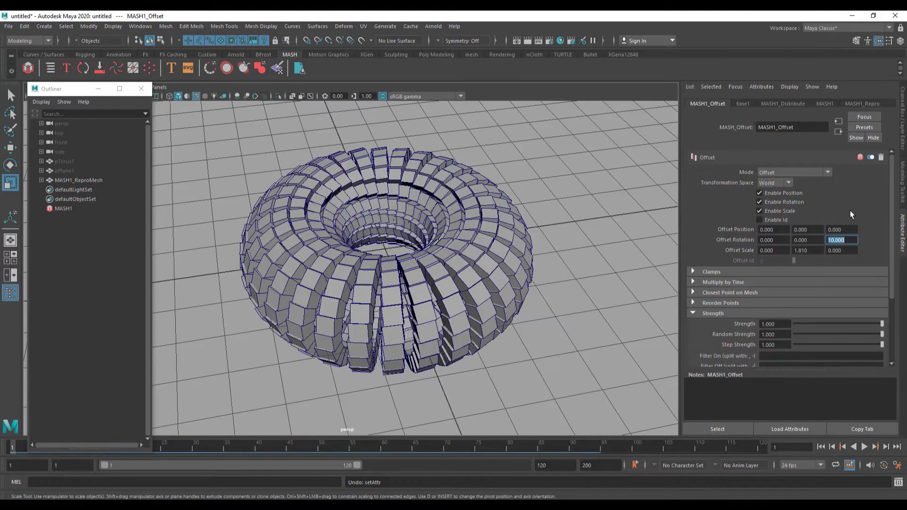
Step: Try a Z offset rotation of 180 on the tiles, and reset it to 0
{"action": "type", "text": "180"}
{"action": "key", "text": "Return"}
{"action": "left_click_drag", "start_coordinate": [551, 266], "coordinate": [573, 256], "text": "alt"}
{"action": "double_click", "coordinate": [845, 240]}
{"action": "type", "text": "0"}
{"action": "key", "text": "Return"}
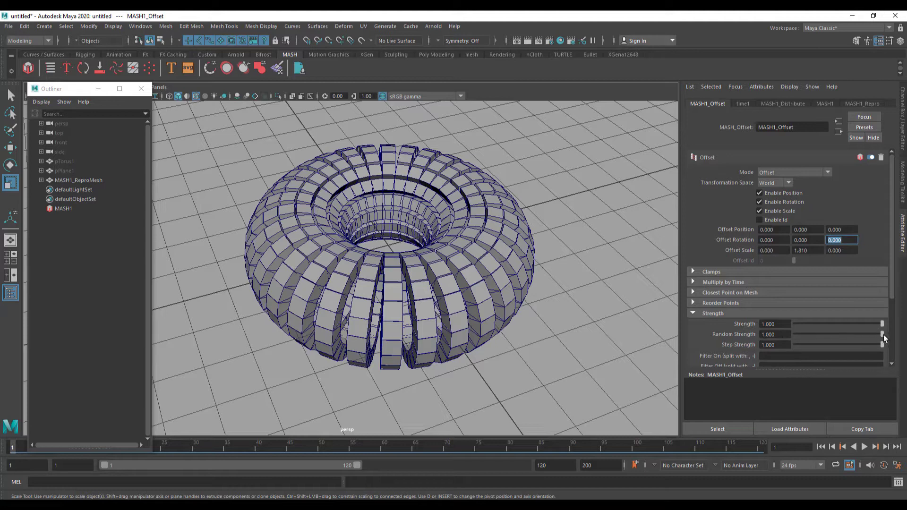
Step: Vary the tile heights by setting the Offset node's random strength to about 0.637
{"action": "mouse_move", "coordinate": [882, 334]}
{"action": "left_mouse_down"}
{"action": "mouse_move", "coordinate": [792, 347]}
{"action": "mouse_move", "coordinate": [870, 348]}
{"action": "mouse_move", "coordinate": [766, 352]}
{"action": "mouse_move", "coordinate": [892, 346]}
{"action": "left_mouse_up"}
{"action": "left_click_drag", "start_coordinate": [881, 324], "coordinate": [848, 339]}
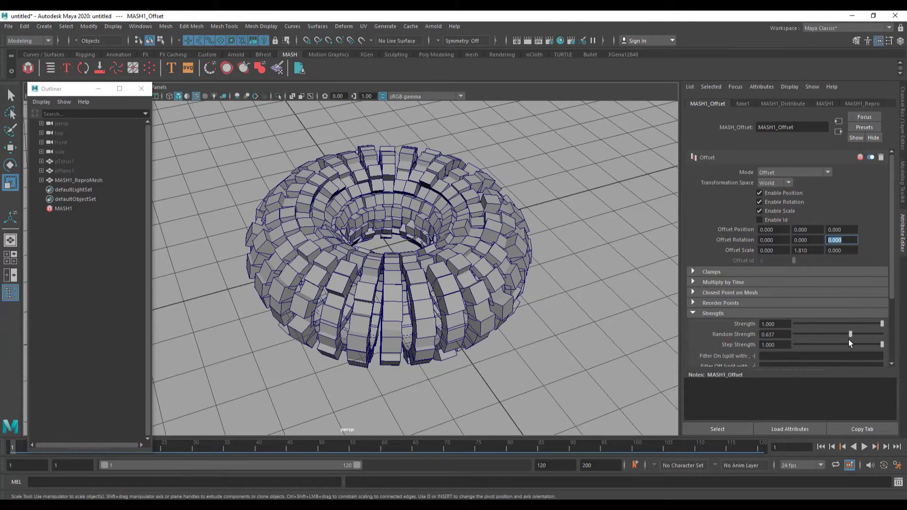
Step: Create a falloff object for the MASH1_Offset node
{"action": "scroll", "coordinate": [835, 346], "scroll_direction": "down", "scroll_amount": 4}
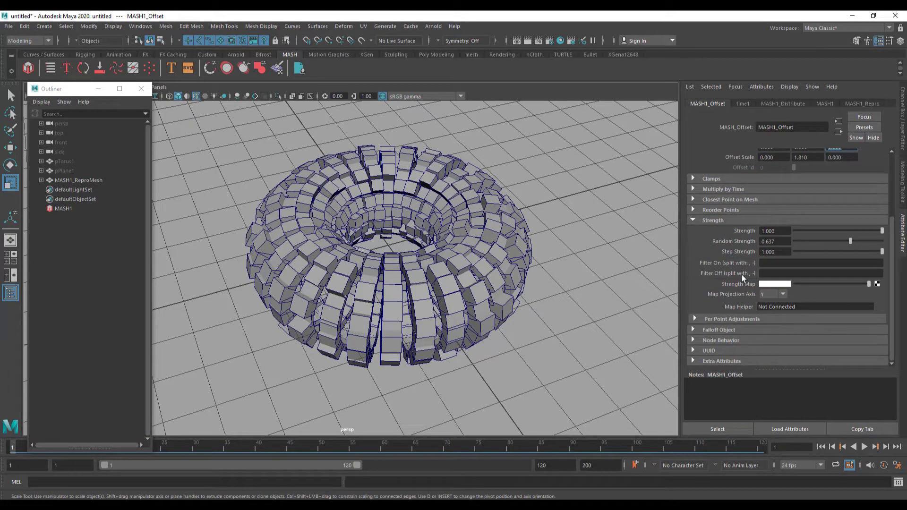
{"action": "left_click", "coordinate": [716, 331]}
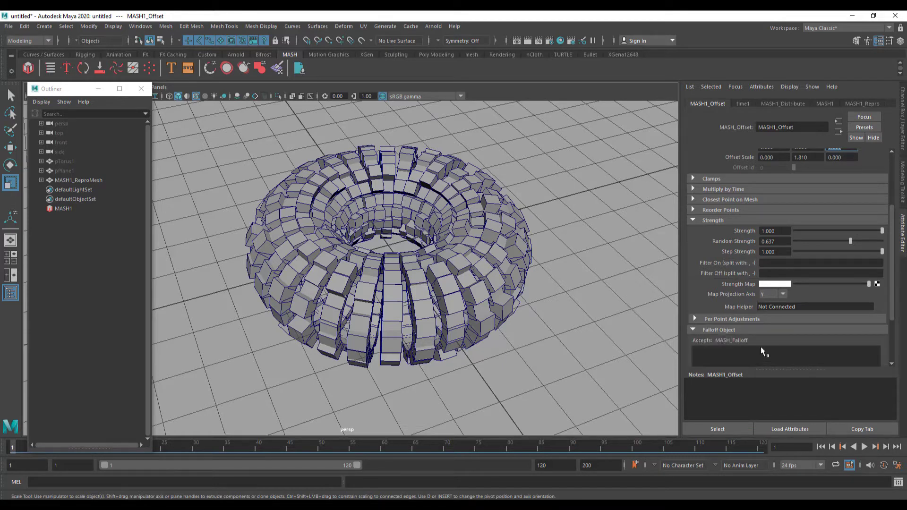
{"action": "scroll", "coordinate": [761, 346], "scroll_direction": "down", "scroll_amount": 3}
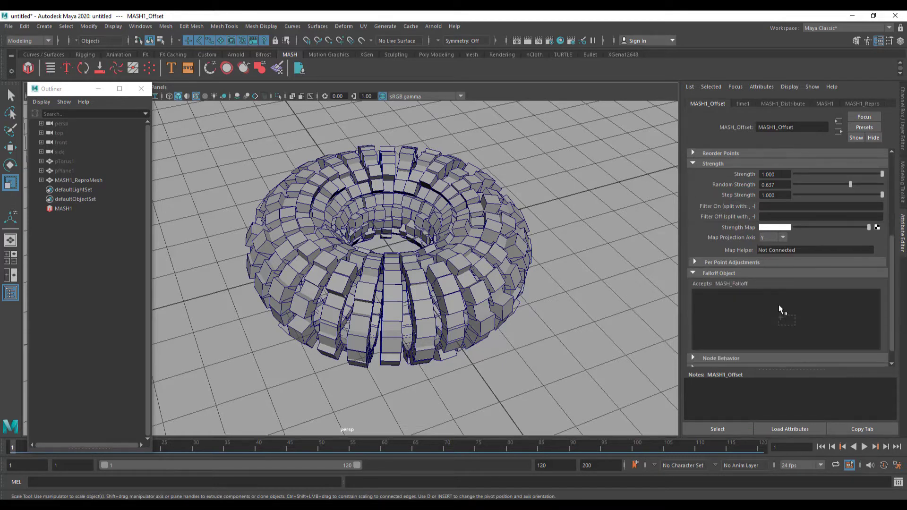
{"action": "right_click", "coordinate": [721, 296]}
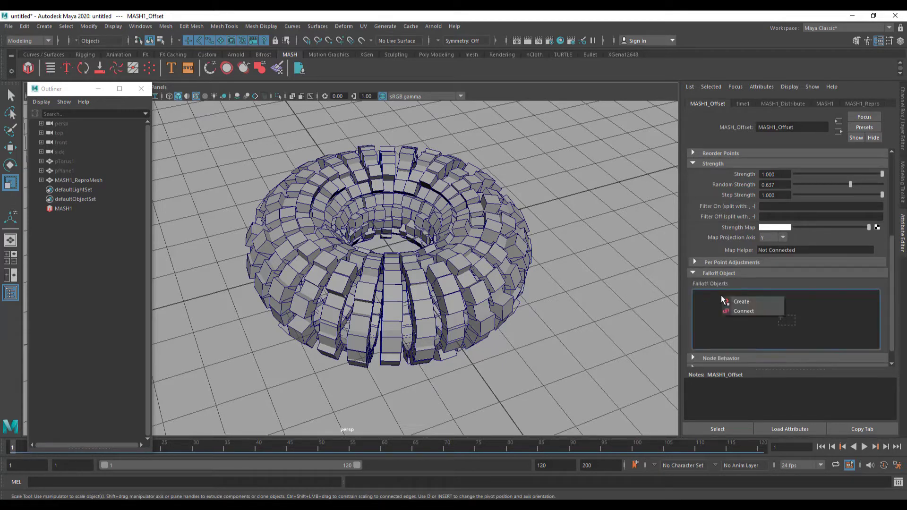
{"action": "left_click", "coordinate": [751, 304]}
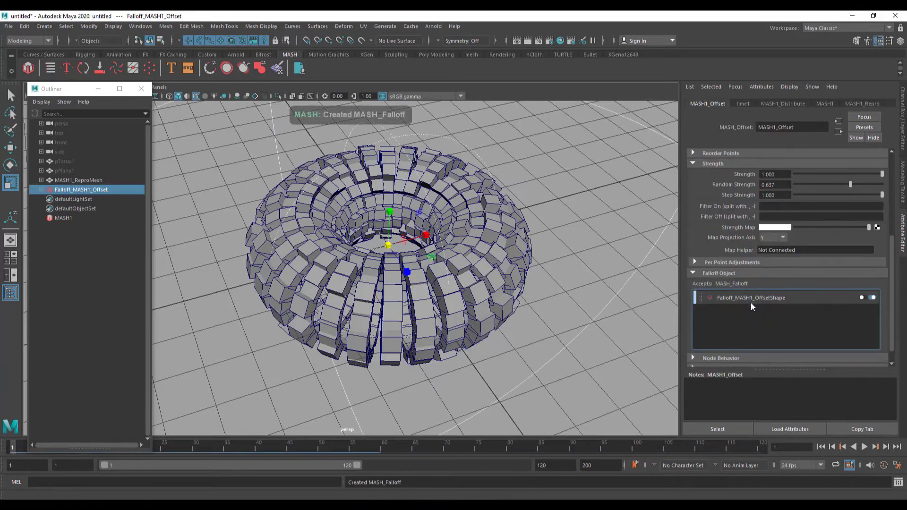
Step: Scale the falloff sphere down uniformly until it loosely surrounds the tiled torus
{"action": "scroll", "coordinate": [454, 267], "scroll_direction": "down", "scroll_amount": 6}
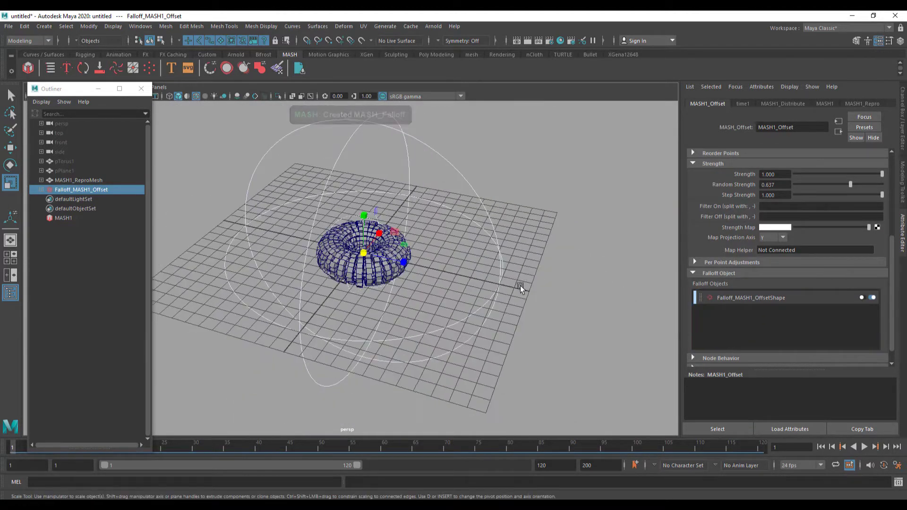
{"action": "scroll", "coordinate": [405, 314], "scroll_direction": "up", "scroll_amount": 3}
{"action": "left_click", "coordinate": [369, 247]}
{"action": "left_click_drag", "start_coordinate": [370, 248], "coordinate": [410, 276]}
{"action": "scroll", "coordinate": [455, 276], "scroll_direction": "up", "scroll_amount": 4}
{"action": "left_click_drag", "start_coordinate": [483, 299], "coordinate": [458, 298], "text": "alt"}
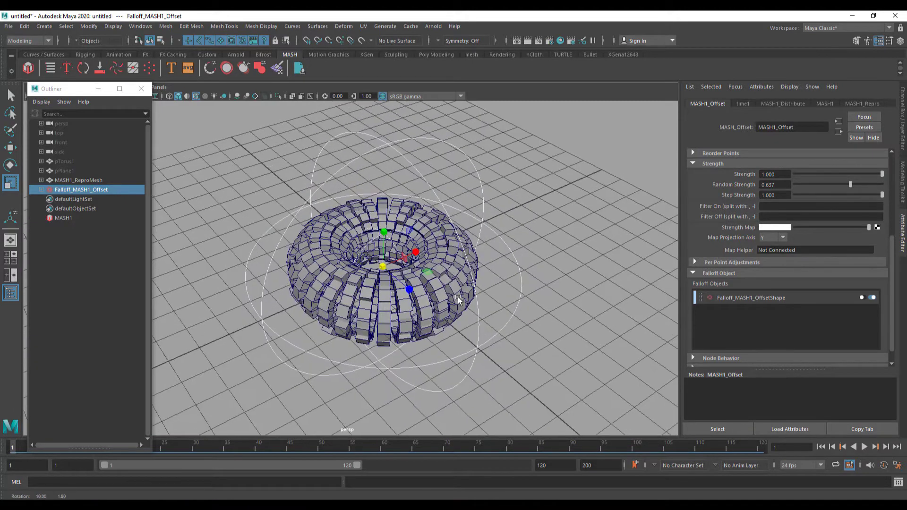
{"action": "right_click_drag", "start_coordinate": [437, 266], "coordinate": [442, 267], "text": "alt"}
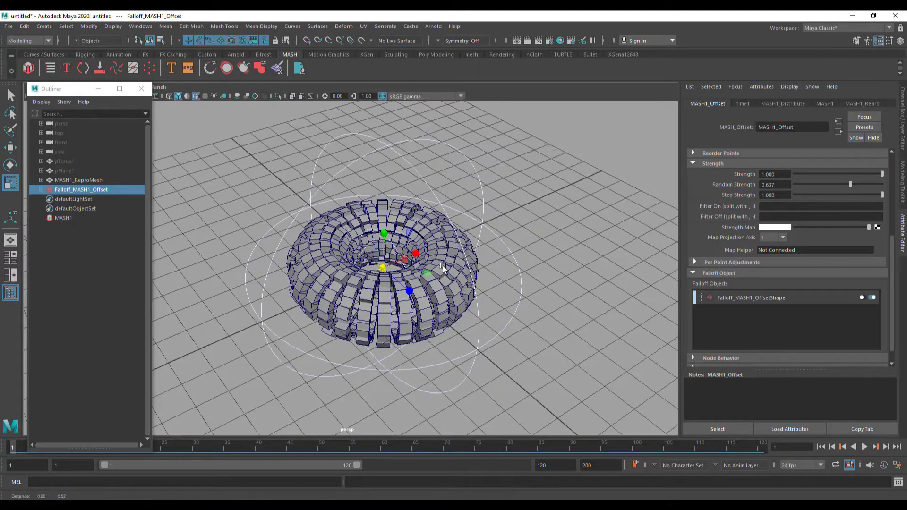
{"action": "left_click_drag", "start_coordinate": [443, 267], "coordinate": [390, 276], "text": "alt"}
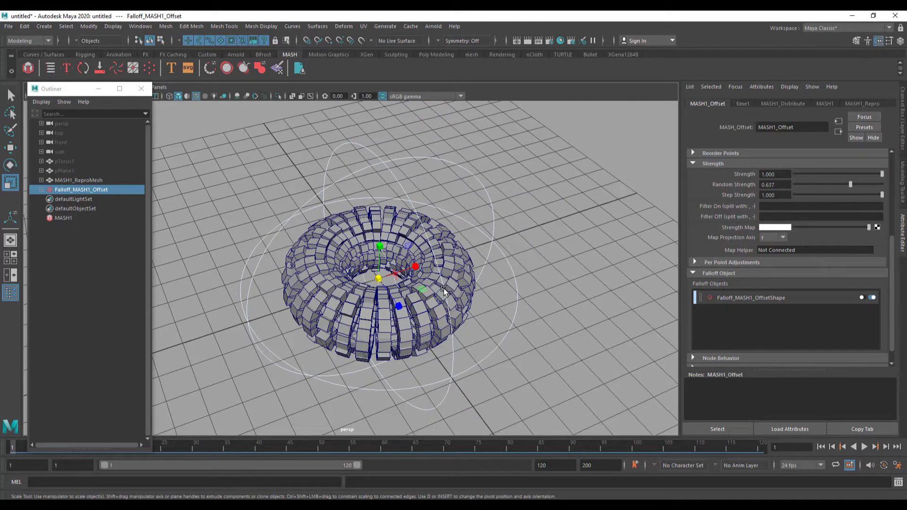
Step: Move the falloff sphere along X away from the torus and back to its centre to test the tile offsets
{"action": "key", "text": "w"}
{"action": "left_click_drag", "start_coordinate": [411, 268], "coordinate": [428, 293]}
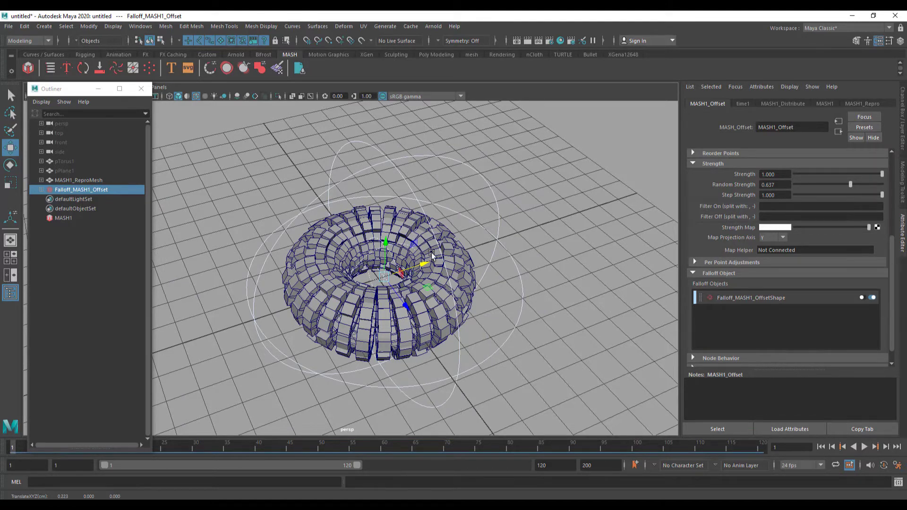
{"action": "left_click_drag", "start_coordinate": [424, 264], "coordinate": [619, 236]}
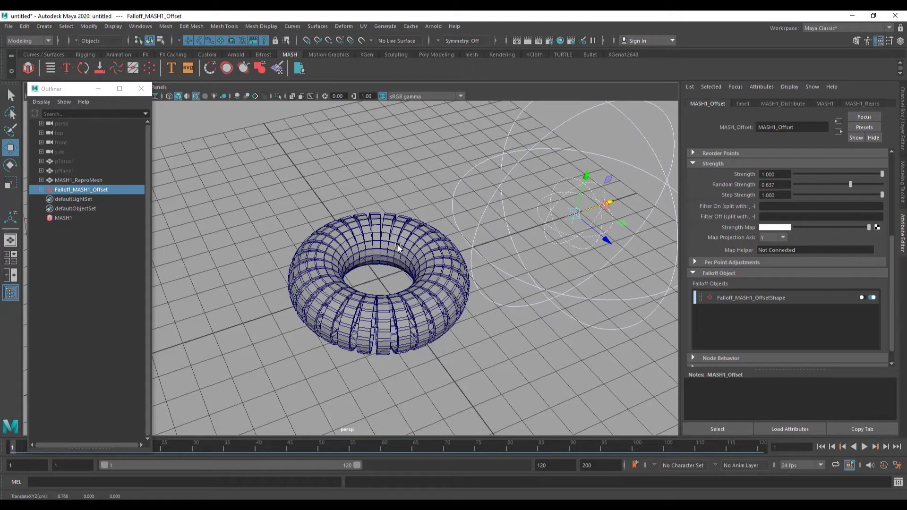
{"action": "middle_click_drag", "start_coordinate": [397, 245], "coordinate": [500, 276]}
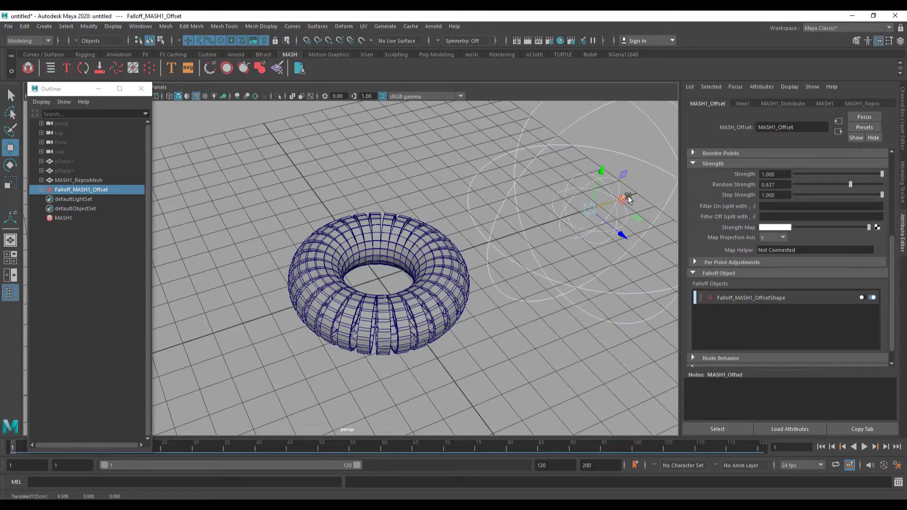
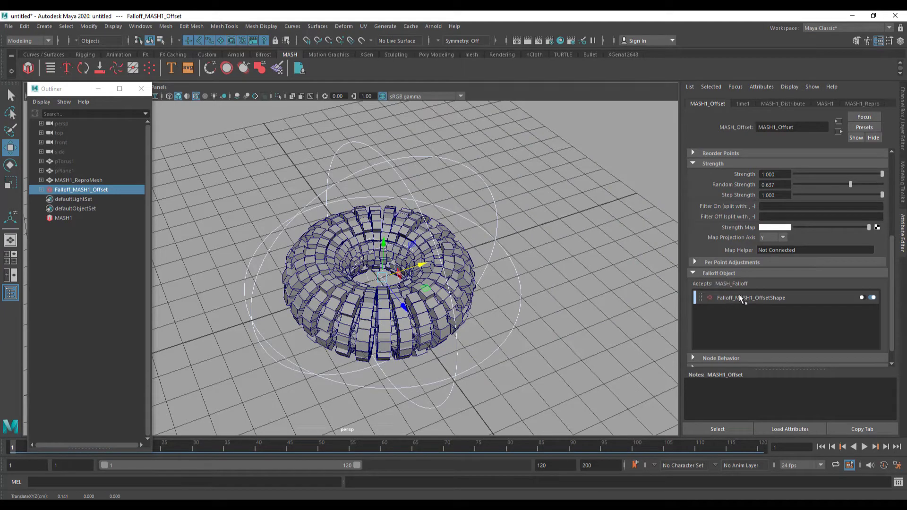
{"action": "left_click_drag", "start_coordinate": [740, 295], "coordinate": [462, 292]}
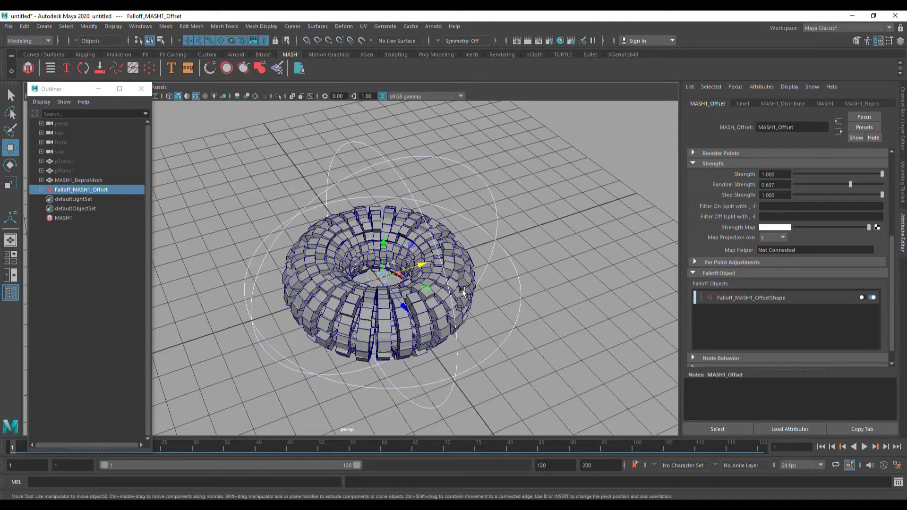
Step: Close the Outliner and animate the falloff sphere moving along X away from the torus between frames 1 and 120
{"action": "left_click", "coordinate": [141, 88]}
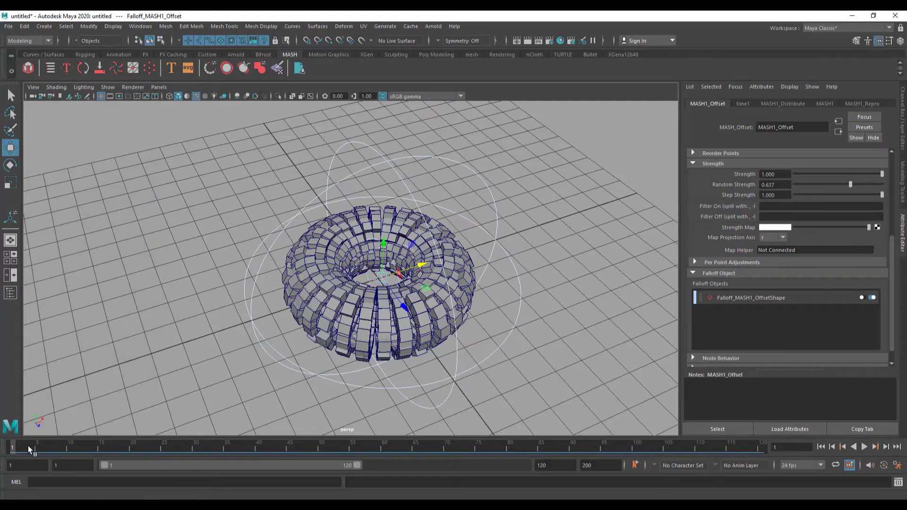
{"action": "key", "text": "alt+v"}
{"action": "left_click", "coordinate": [14, 455]}
{"action": "left_click_drag", "start_coordinate": [14, 451], "coordinate": [762, 451]}
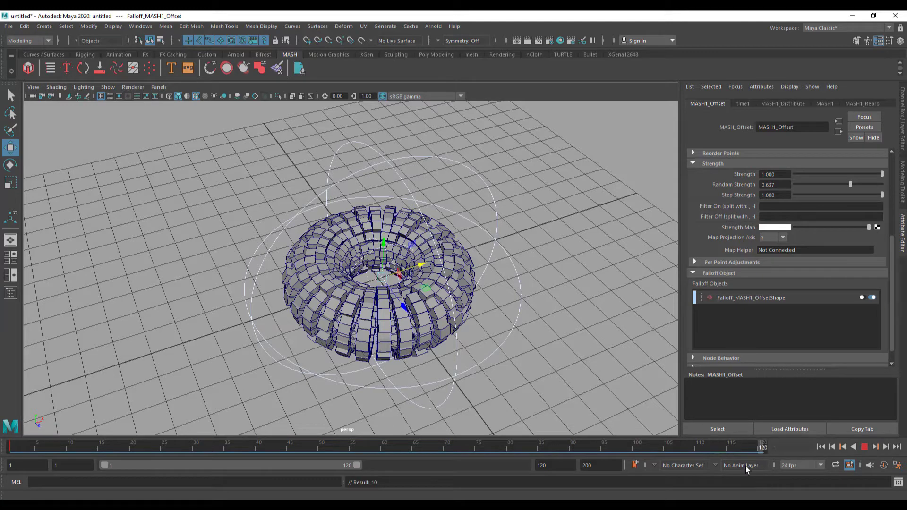
{"action": "left_click_drag", "start_coordinate": [429, 268], "coordinate": [591, 219]}
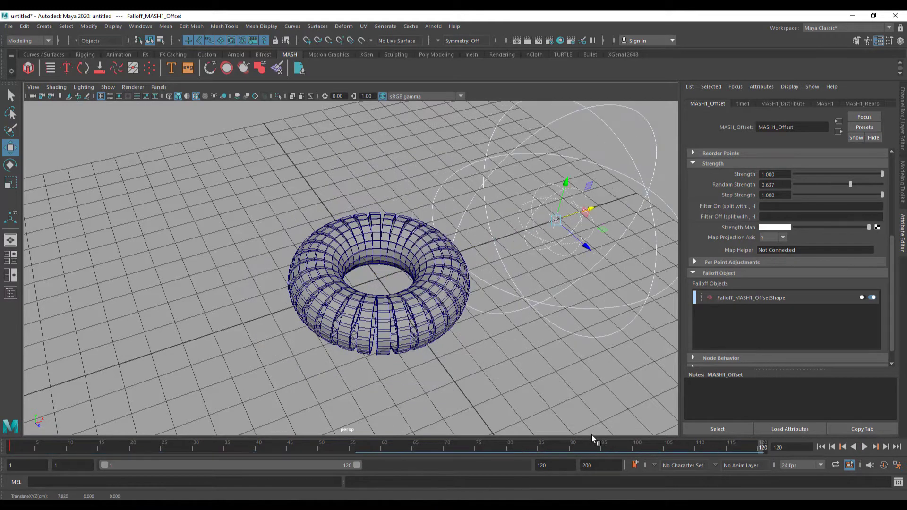
Step: Play the falloff animation from the first frame, stop it, and undo the keyframes
{"action": "left_click", "coordinate": [821, 446]}
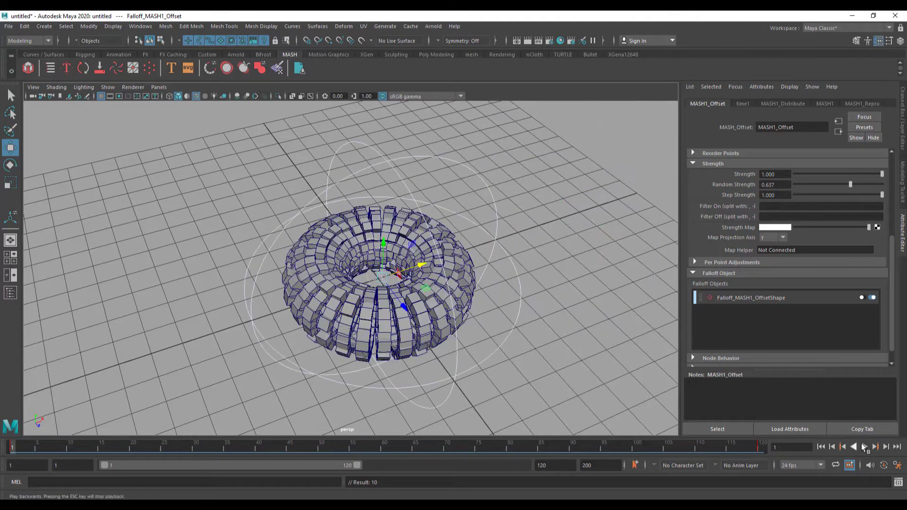
{"action": "left_click", "coordinate": [864, 447]}
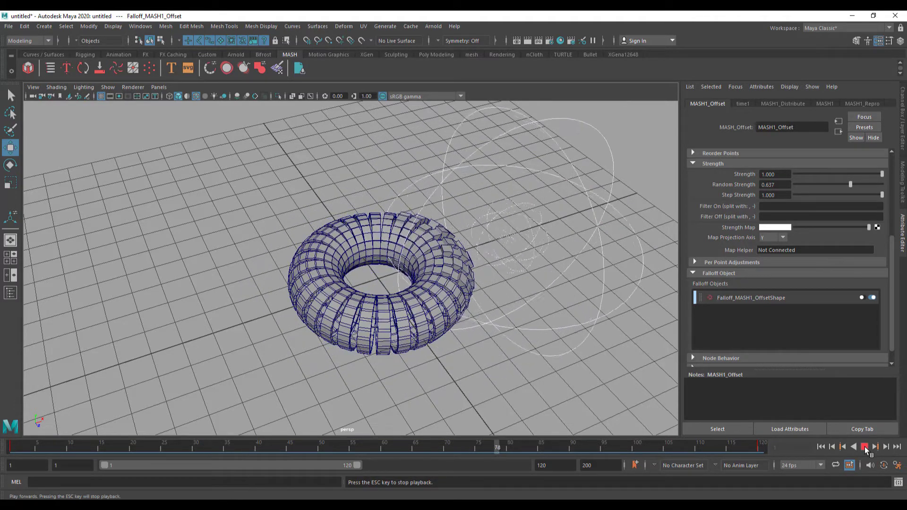
{"action": "left_click", "coordinate": [864, 447]}
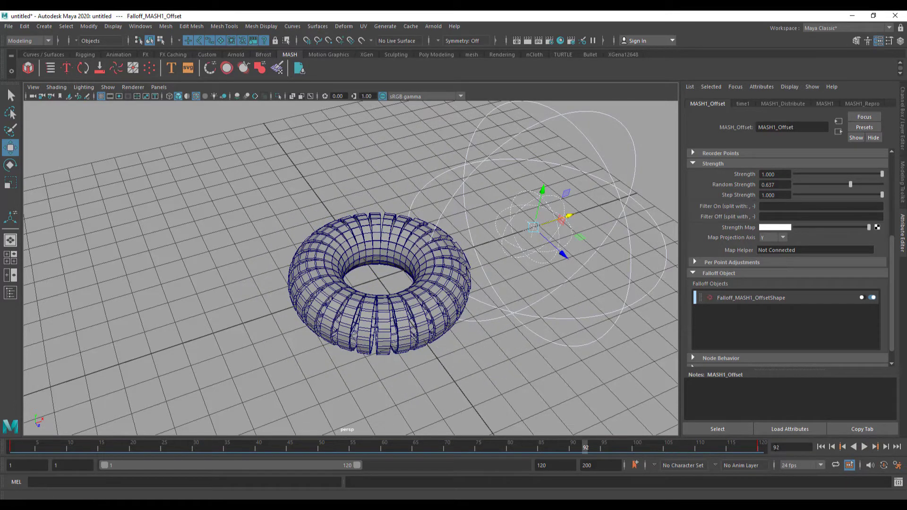
{"action": "key", "text": "ctrl+z"}
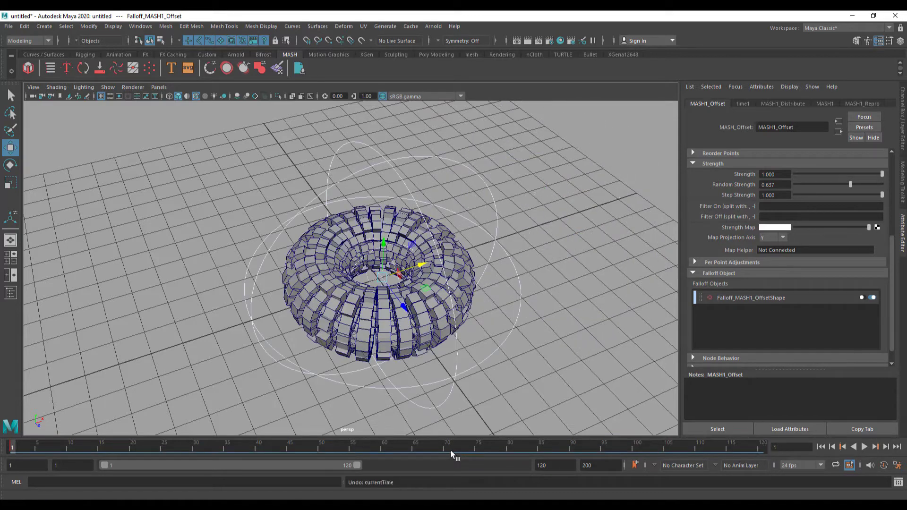
{"action": "key", "text": "ctrl+z"}
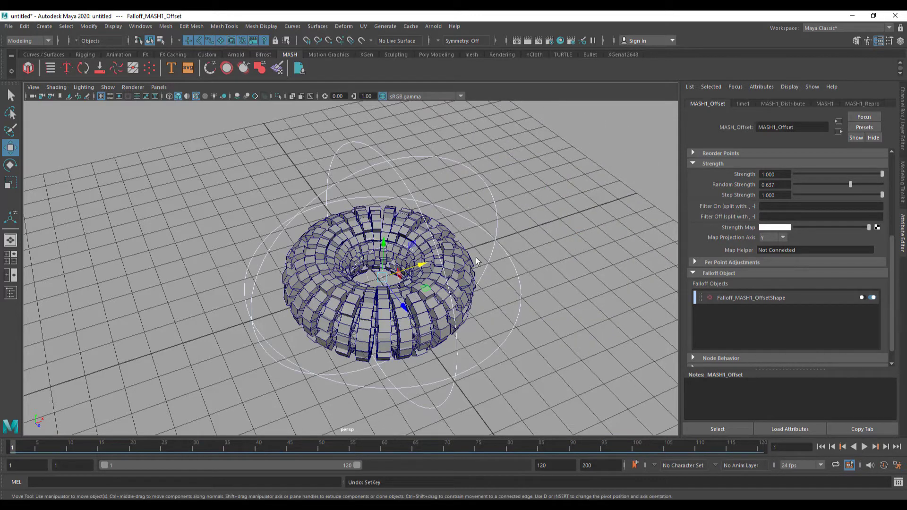
Step: Show Falloff_MASH1_OffsetShape in the Outliner to open its attributes, and minimize the Outliner
{"action": "left_click", "coordinate": [765, 302]}
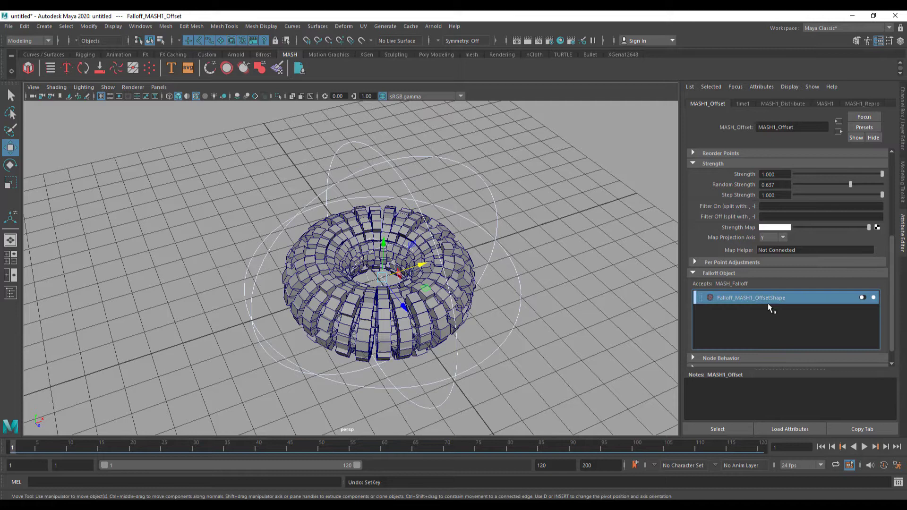
{"action": "right_click", "coordinate": [738, 302]}
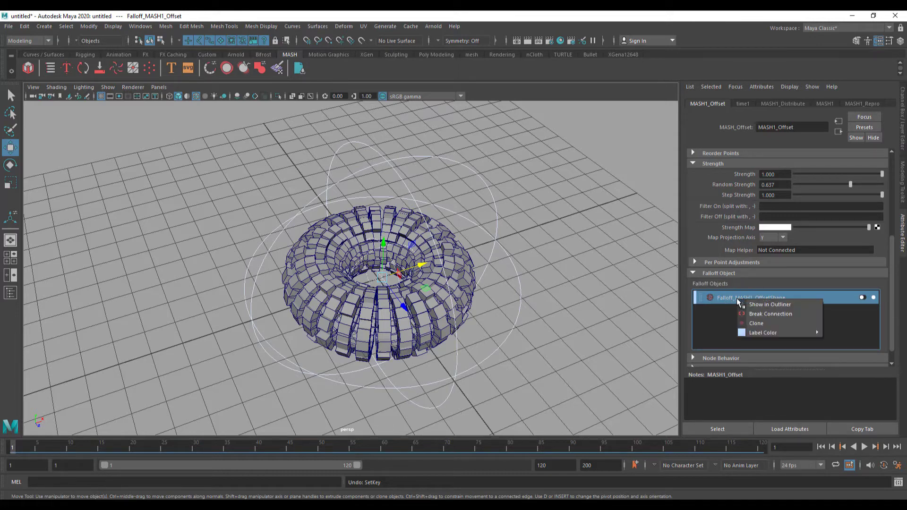
{"action": "left_click", "coordinate": [758, 306]}
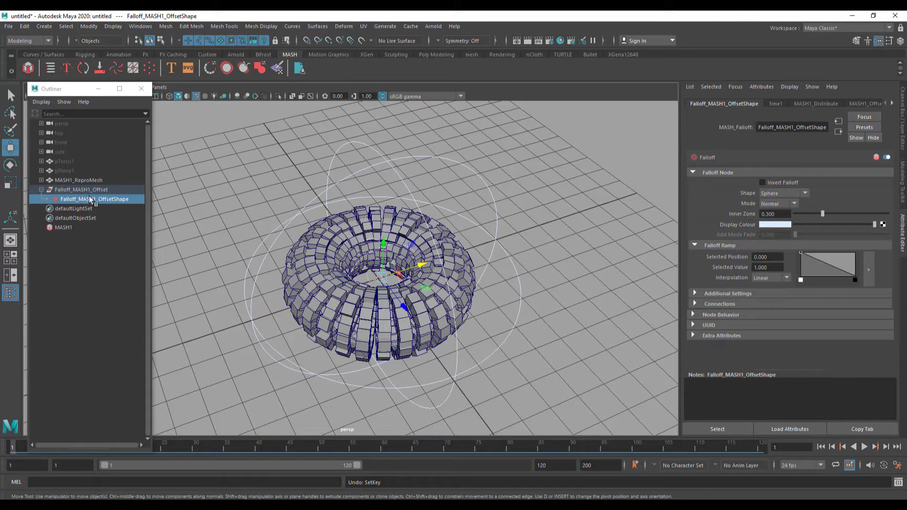
{"action": "left_click", "coordinate": [40, 189]}
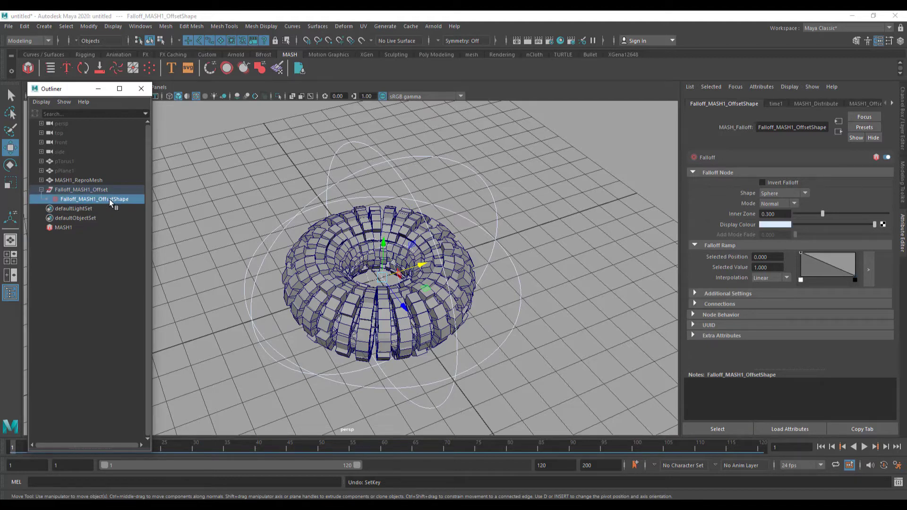
{"action": "left_click", "coordinate": [98, 88]}
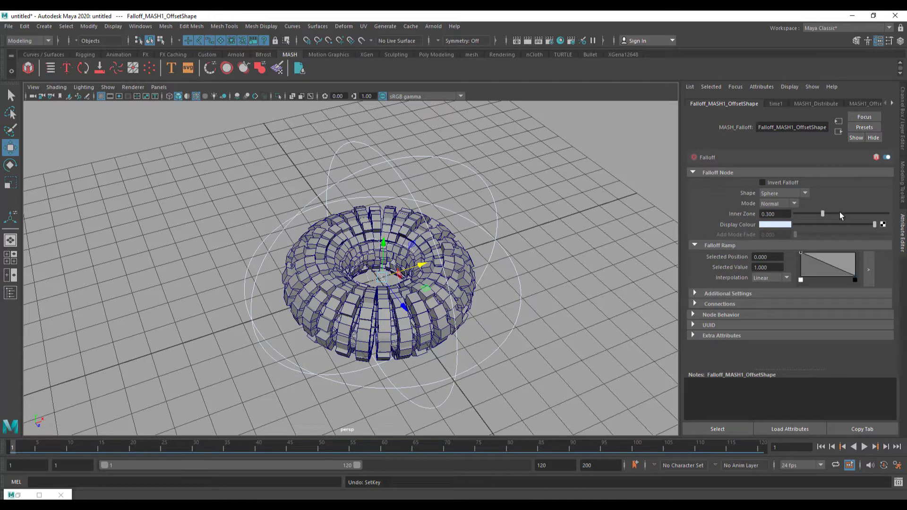
Step: Invert the falloff and move its sphere along X to the side of the torus, partly overlapping the tiles
{"action": "left_click", "coordinate": [787, 184]}
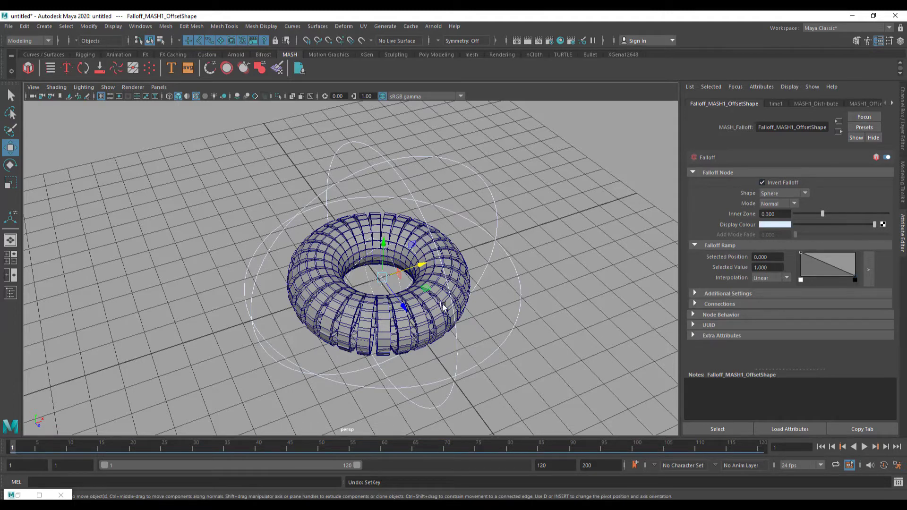
{"action": "left_click_drag", "start_coordinate": [419, 267], "coordinate": [625, 243]}
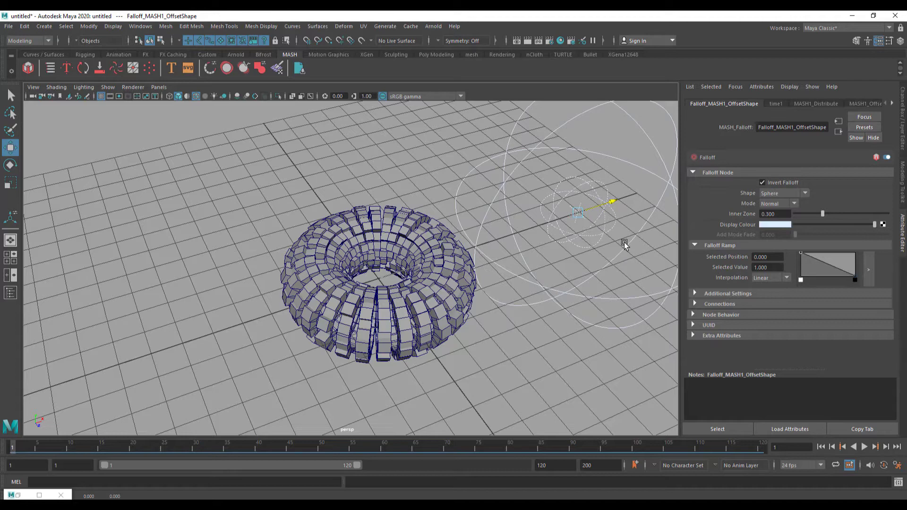
{"action": "left_click_drag", "start_coordinate": [624, 242], "coordinate": [521, 234]}
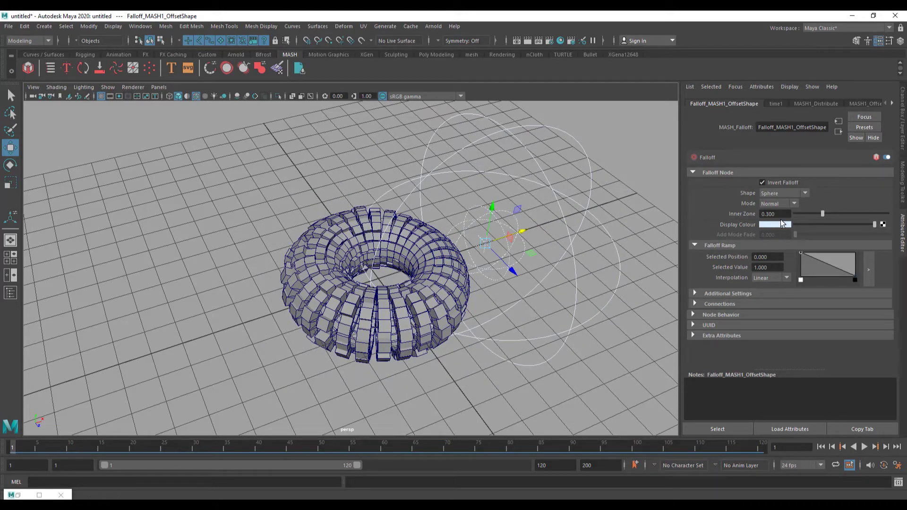
Step: Try the Cube and Mesh falloff shapes, look at the accepted shape connections, and return the shape to Sphere
{"action": "left_click", "coordinate": [775, 192]}
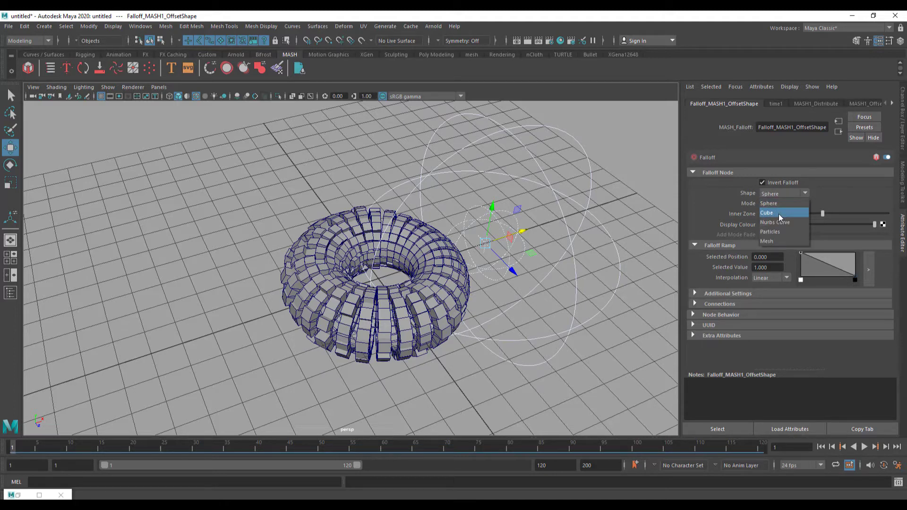
{"action": "left_click", "coordinate": [778, 214]}
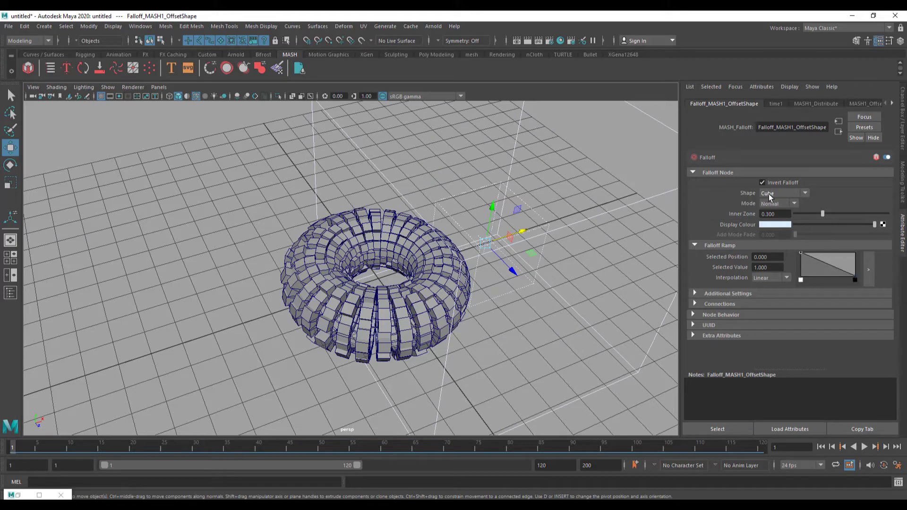
{"action": "left_click", "coordinate": [777, 194]}
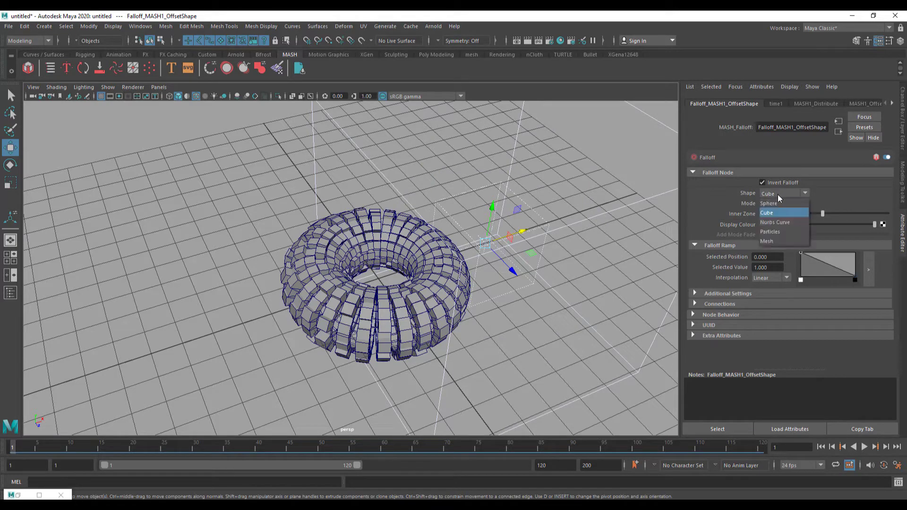
{"action": "left_click", "coordinate": [780, 241]}
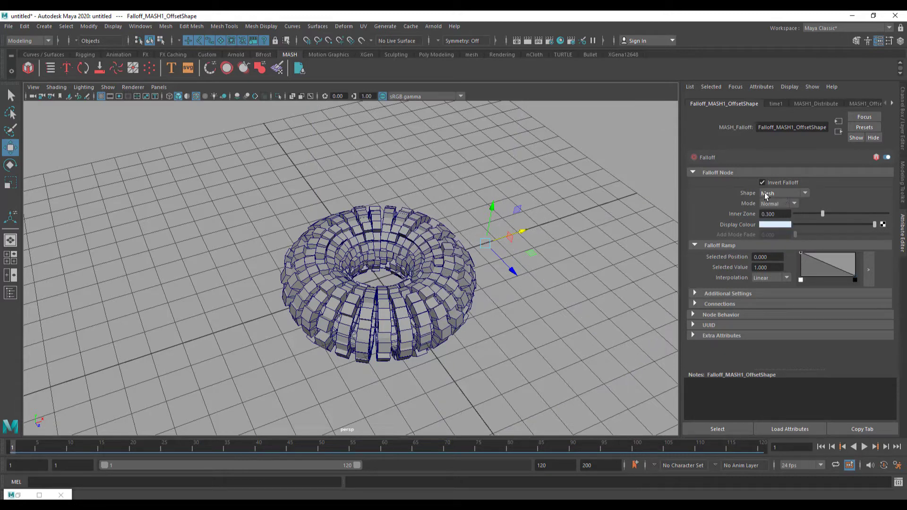
{"action": "left_click", "coordinate": [717, 304]}
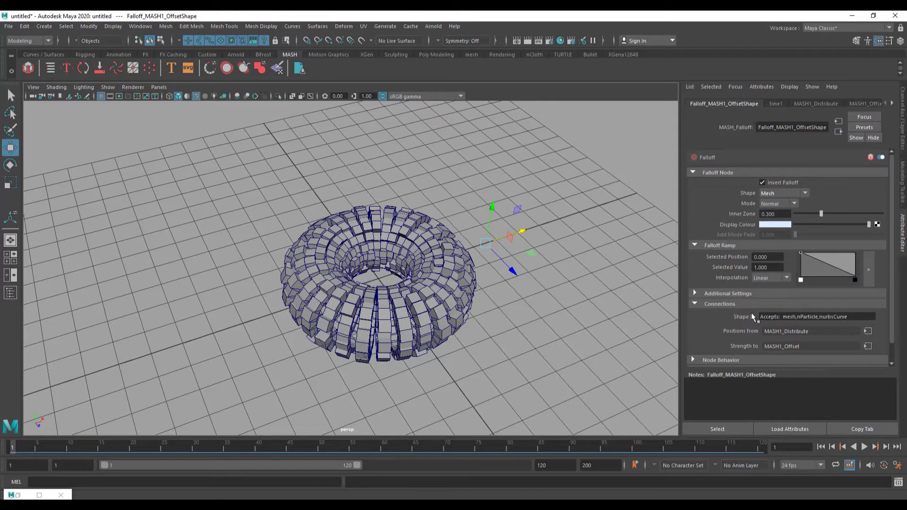
{"action": "left_click", "coordinate": [714, 305]}
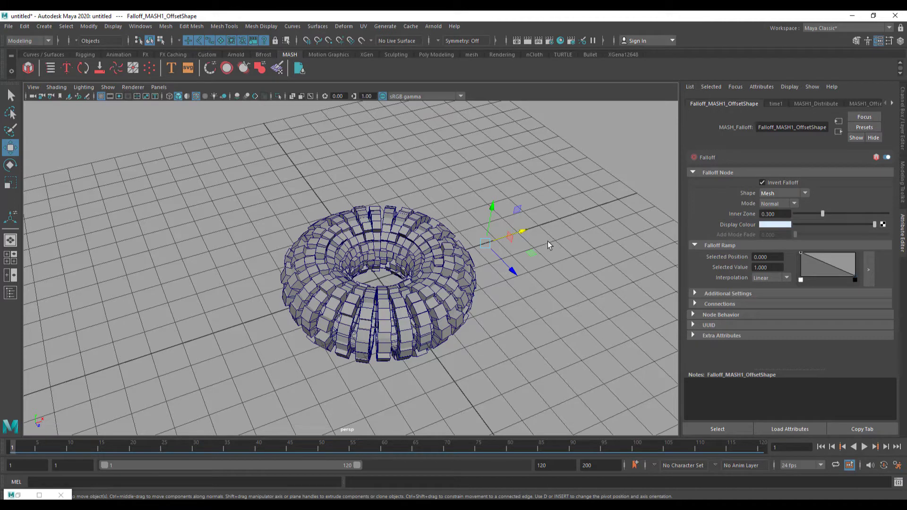
{"action": "left_click", "coordinate": [779, 193]}
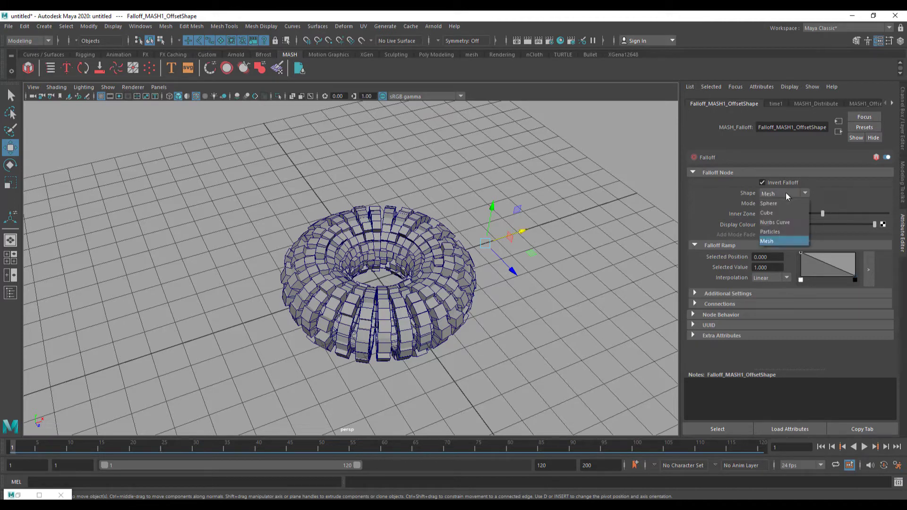
{"action": "left_click", "coordinate": [785, 203]}
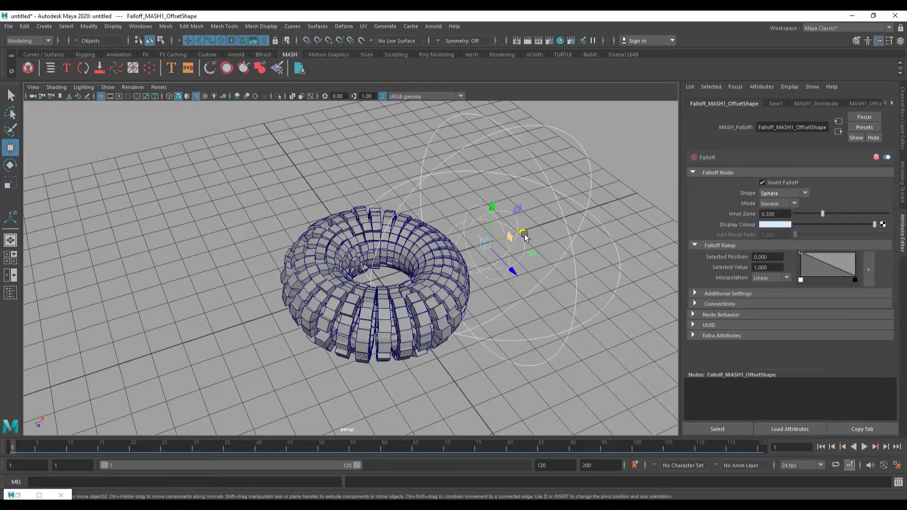
Step: Move the falloff sphere slightly closer to the torus along X, and select the tiled mesh to show the MASH1 node
{"action": "left_click_drag", "start_coordinate": [525, 232], "coordinate": [506, 236]}
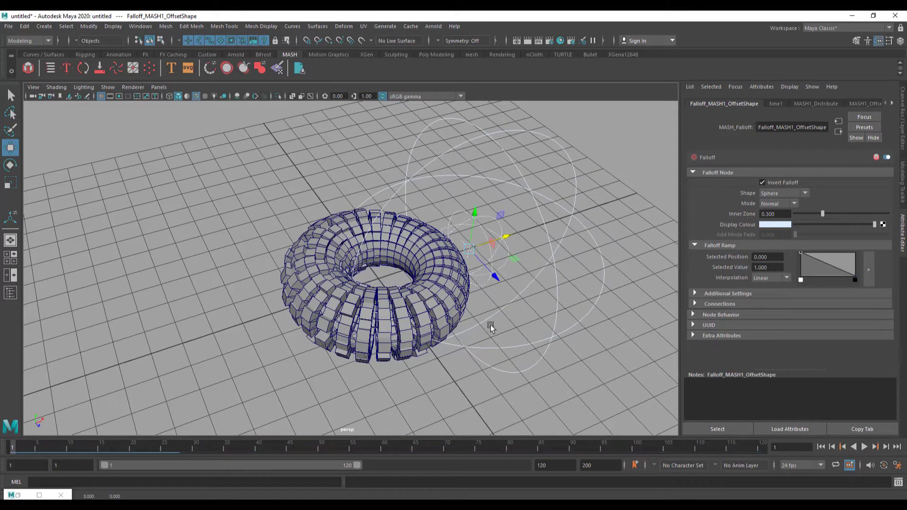
{"action": "left_click", "coordinate": [333, 293]}
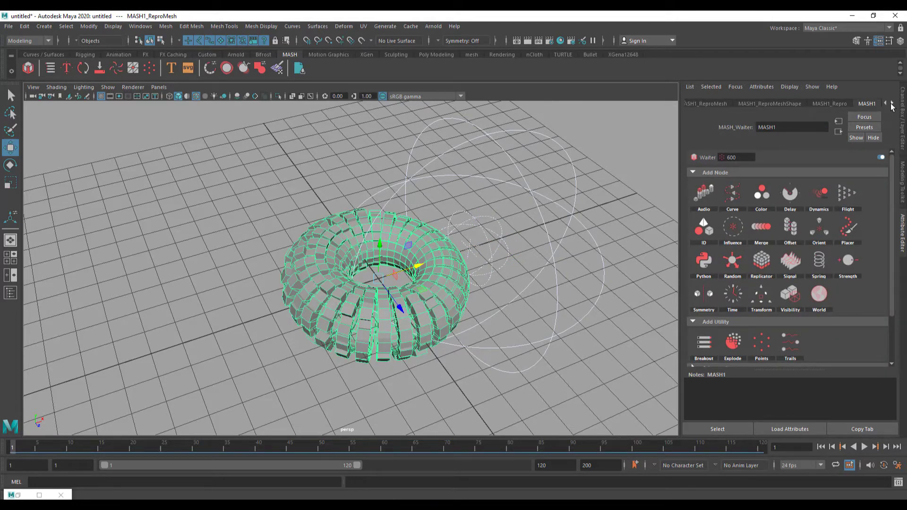
Step: Show the Offset node's attributes and set its Offset Position X to -8.620
{"action": "left_click", "coordinate": [891, 105]}
{"action": "left_click", "coordinate": [862, 149]}
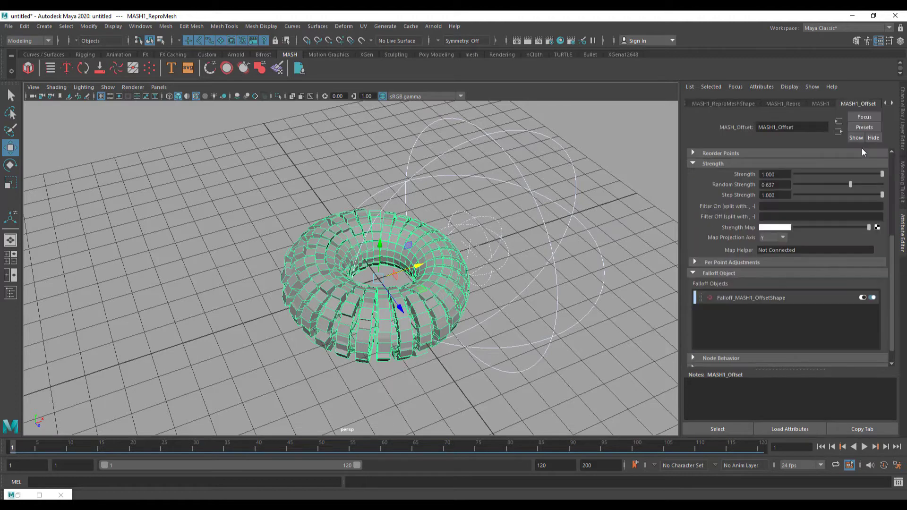
{"action": "scroll", "coordinate": [828, 200], "scroll_direction": "up", "scroll_amount": 5}
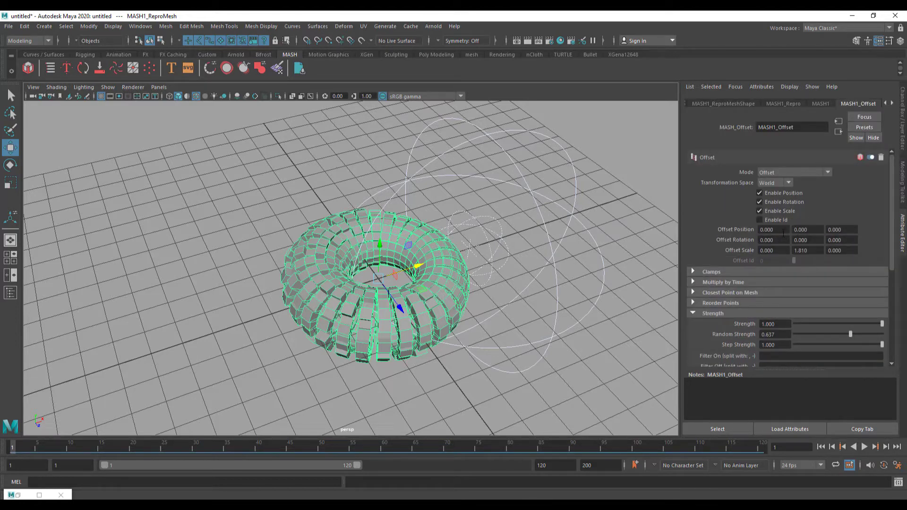
{"action": "left_click_drag", "start_coordinate": [780, 230], "coordinate": [374, 292], "text": "ctrl"}
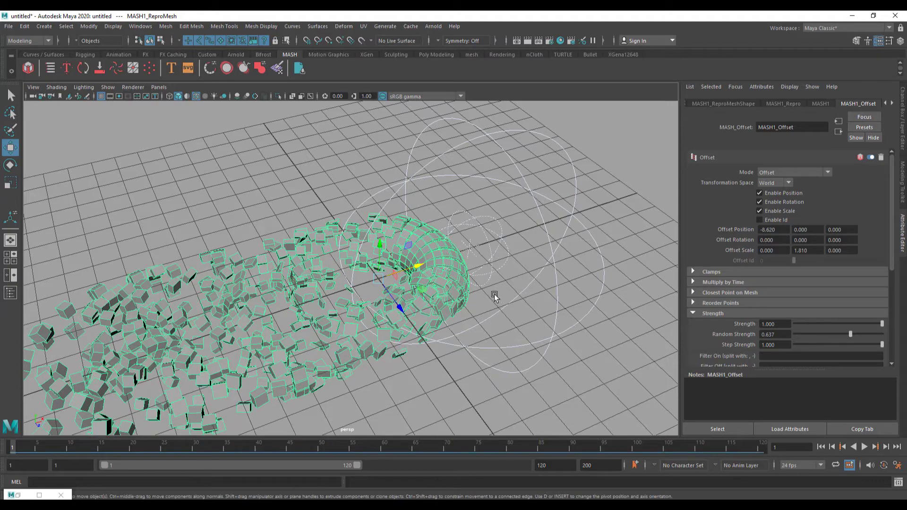
{"action": "left_click_drag", "start_coordinate": [445, 293], "coordinate": [524, 276], "text": "alt"}
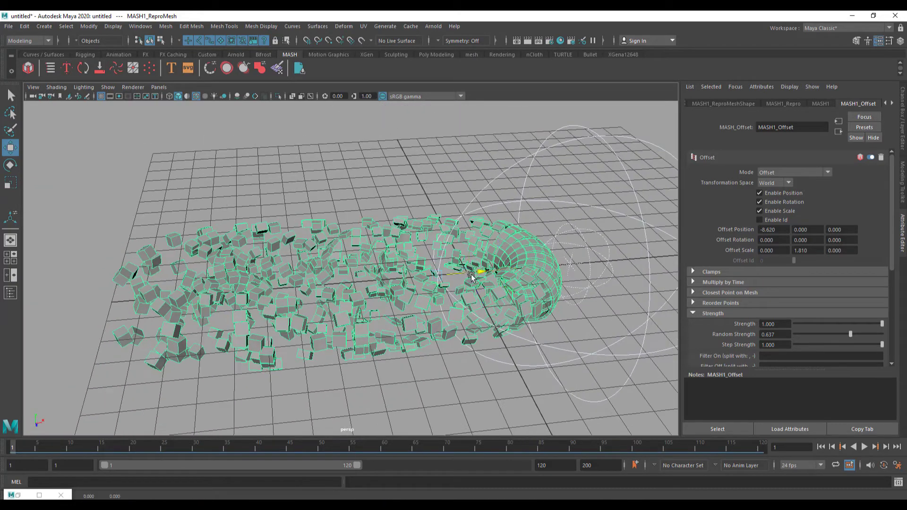
Step: Select the falloff sphere and scale it up until it encloses the whole torus
{"action": "left_click", "coordinate": [599, 245]}
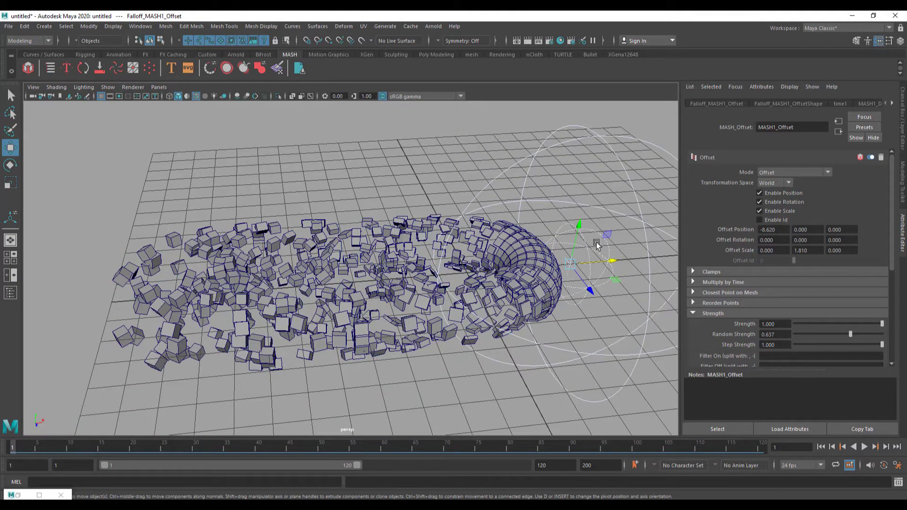
{"action": "scroll", "coordinate": [596, 255], "scroll_direction": "down", "scroll_amount": 2}
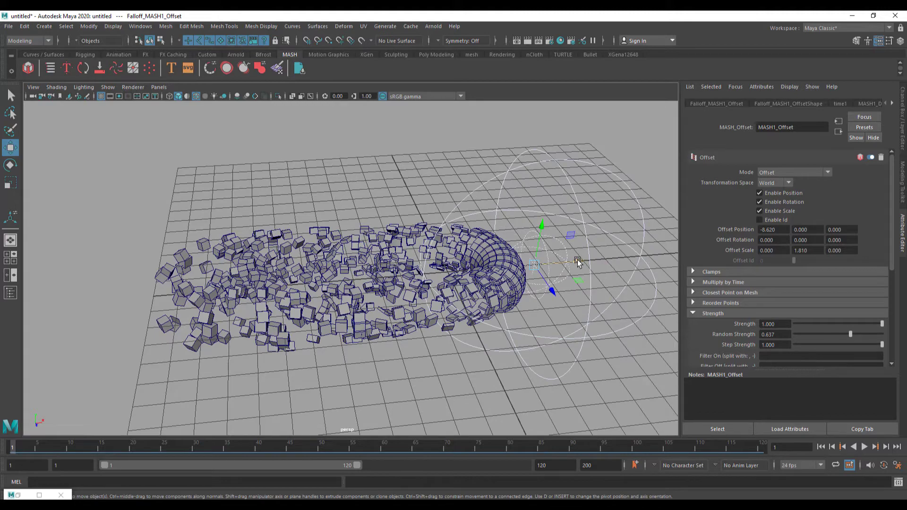
{"action": "mouse_move", "coordinate": [577, 262]}
{"action": "left_mouse_down"}
{"action": "mouse_move", "coordinate": [410, 269]}
{"action": "mouse_move", "coordinate": [670, 267]}
{"action": "mouse_move", "coordinate": [470, 265]}
{"action": "mouse_move", "coordinate": [523, 265]}
{"action": "mouse_move", "coordinate": [574, 279]}
{"action": "mouse_move", "coordinate": [562, 267]}
{"action": "mouse_move", "coordinate": [587, 273]}
{"action": "left_mouse_up"}
{"action": "key", "text": "ctrl+z"}
{"action": "key", "text": "r"}
Step: Move the falloff sphere along X onto the side of the torus and scale it down to cover only that side
{"action": "key", "text": "w"}
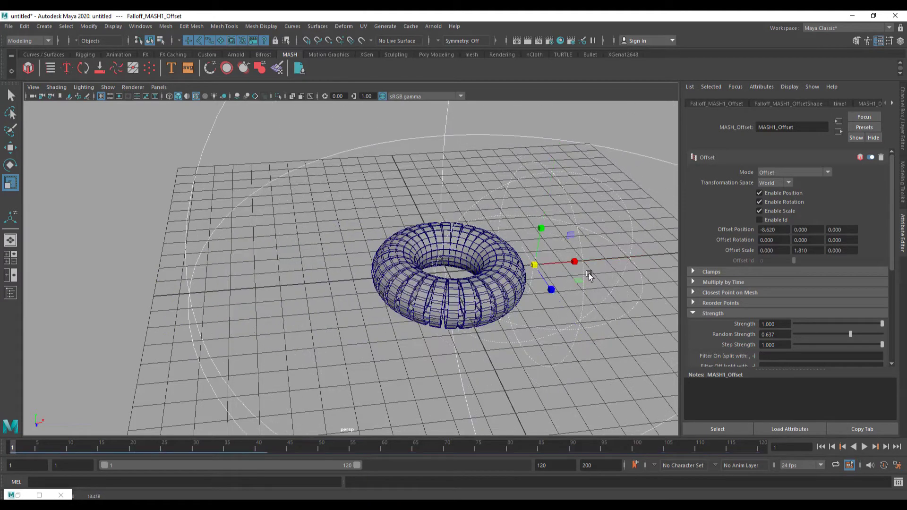
{"action": "scroll", "coordinate": [552, 271], "scroll_direction": "down", "scroll_amount": 3}
{"action": "mouse_move", "coordinate": [499, 261]}
{"action": "left_mouse_down"}
{"action": "mouse_move", "coordinate": [690, 264]}
{"action": "mouse_move", "coordinate": [484, 268]}
{"action": "left_mouse_up"}
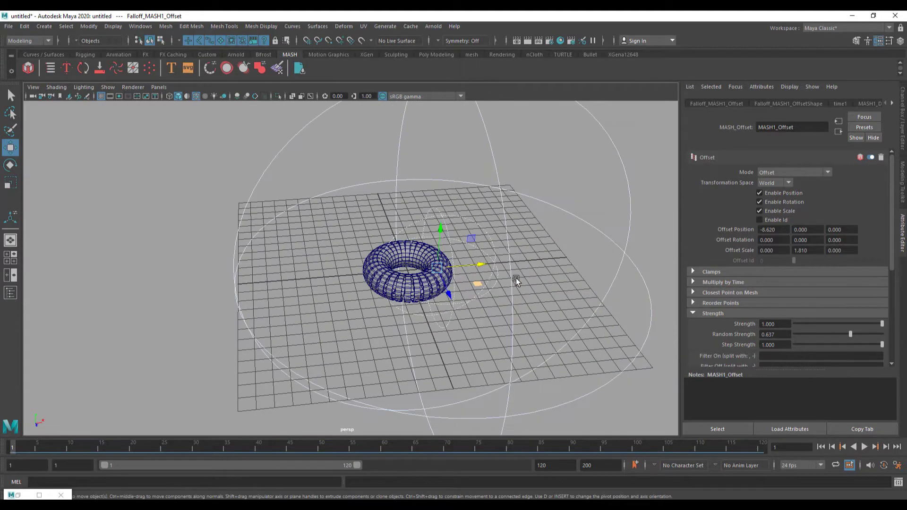
{"action": "scroll", "coordinate": [516, 278], "scroll_direction": "up", "scroll_amount": 3}
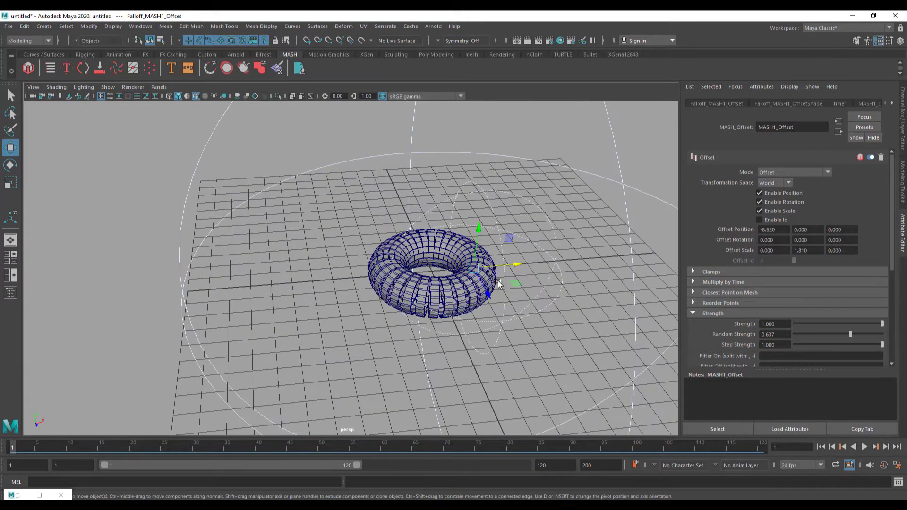
{"action": "key", "text": "r"}
{"action": "left_click_drag", "start_coordinate": [475, 269], "coordinate": [529, 269]}
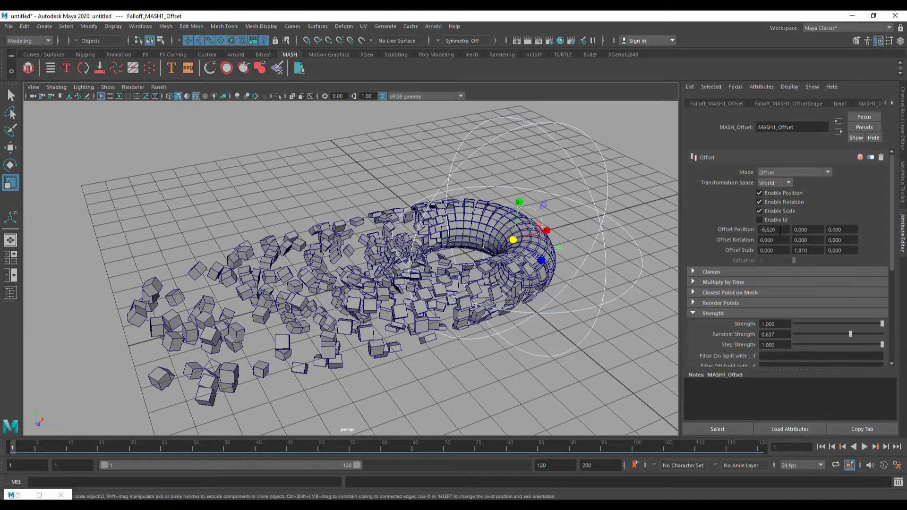
Step: Set the Offset node's Offset Rotation Y to 180
{"action": "double_click", "coordinate": [809, 240]}
{"action": "type", "text": "1.26"}
{"action": "key", "text": "Return"}
{"action": "type", "text": "180"}
{"action": "key", "text": "Return"}
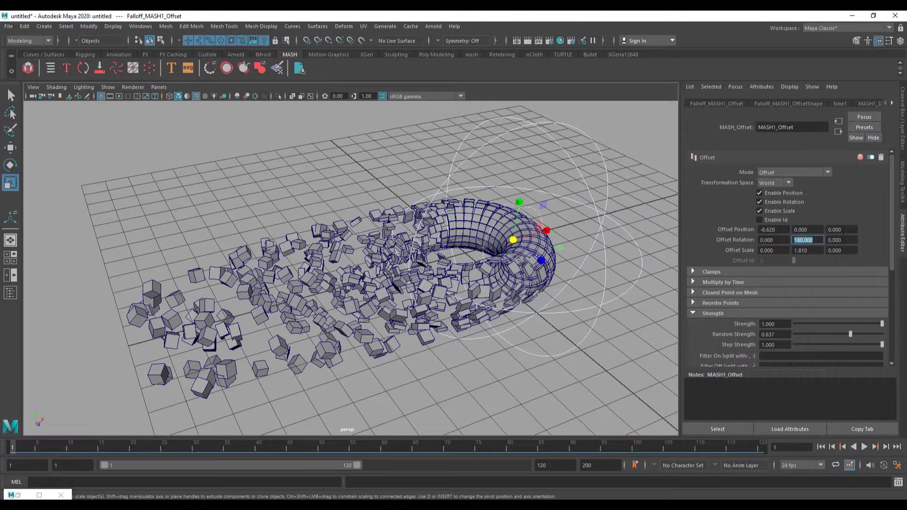
{"action": "key", "text": "Tab"}
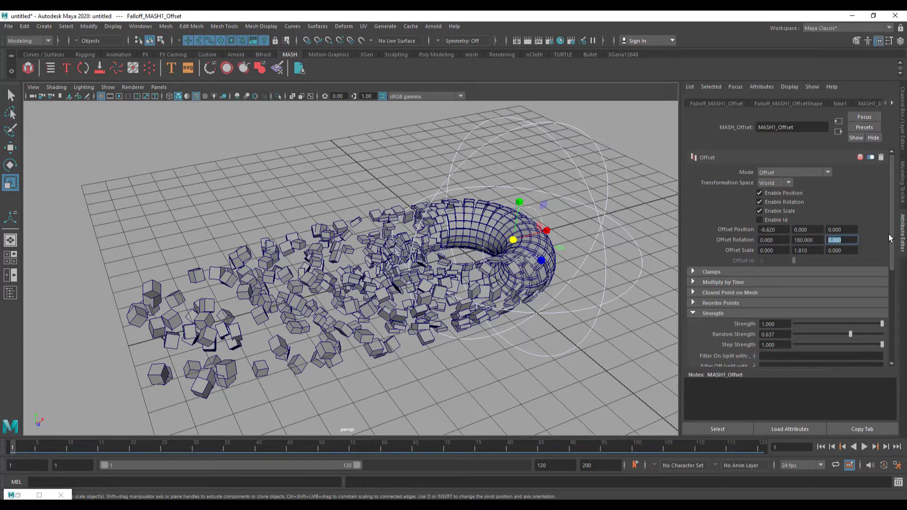
Step: Try an Offset Scale Z of 20 on the tiles and examine them from farther away
{"action": "double_click", "coordinate": [847, 249]}
{"action": "type", "text": "20"}
{"action": "key", "text": "Return"}
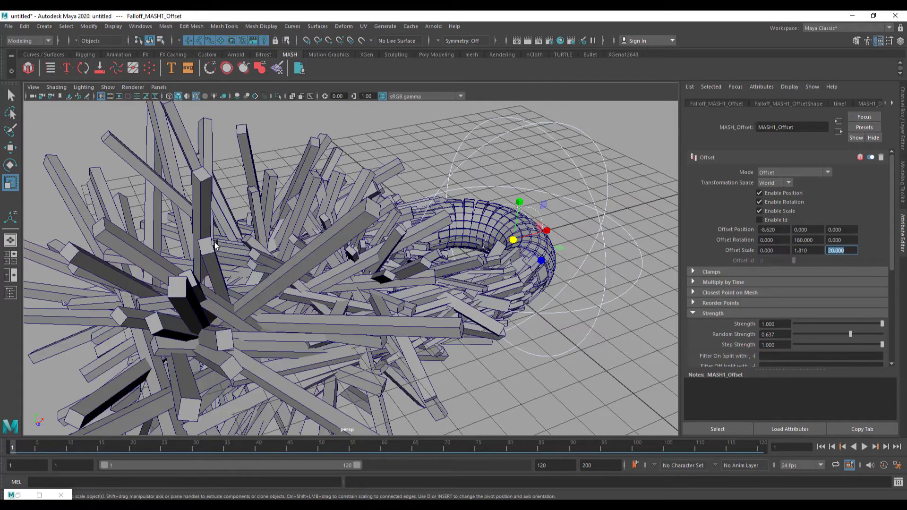
{"action": "left_click_drag", "start_coordinate": [215, 244], "coordinate": [363, 272], "text": "alt"}
{"action": "scroll", "coordinate": [362, 271], "scroll_direction": "down", "scroll_amount": 3}
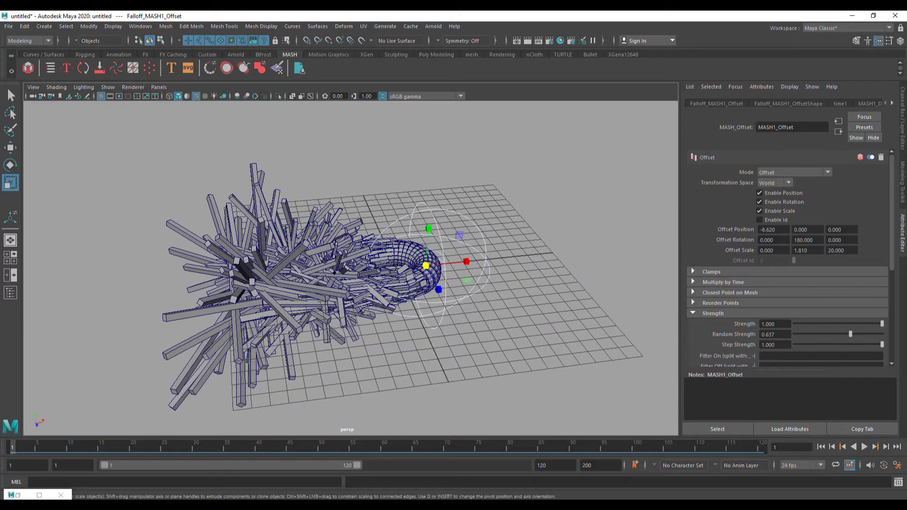
Step: Set the Offset node's Offset Scale Z to 5
{"action": "double_click", "coordinate": [844, 250]}
{"action": "type", "text": "50"}
{"action": "key", "text": "Return"}
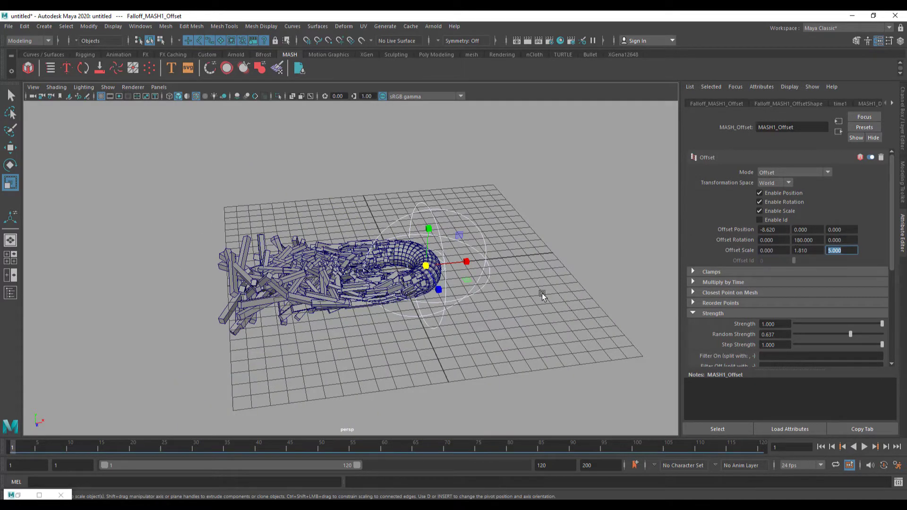
{"action": "scroll", "coordinate": [477, 294], "scroll_direction": "up", "scroll_amount": 4}
{"action": "scroll", "coordinate": [466, 307], "scroll_direction": "down", "scroll_amount": 3}
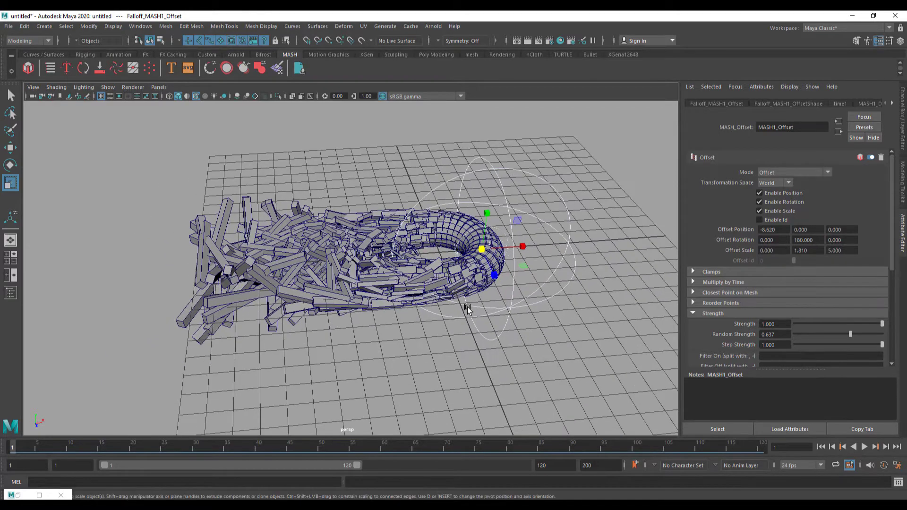
Step: Move the falloff sphere along negative X, past the torus, into the displaced tiles
{"action": "key", "text": "w"}
{"action": "left_click_drag", "start_coordinate": [524, 244], "coordinate": [310, 263]}
{"action": "left_click_drag", "start_coordinate": [517, 249], "coordinate": [397, 289], "text": "alt"}
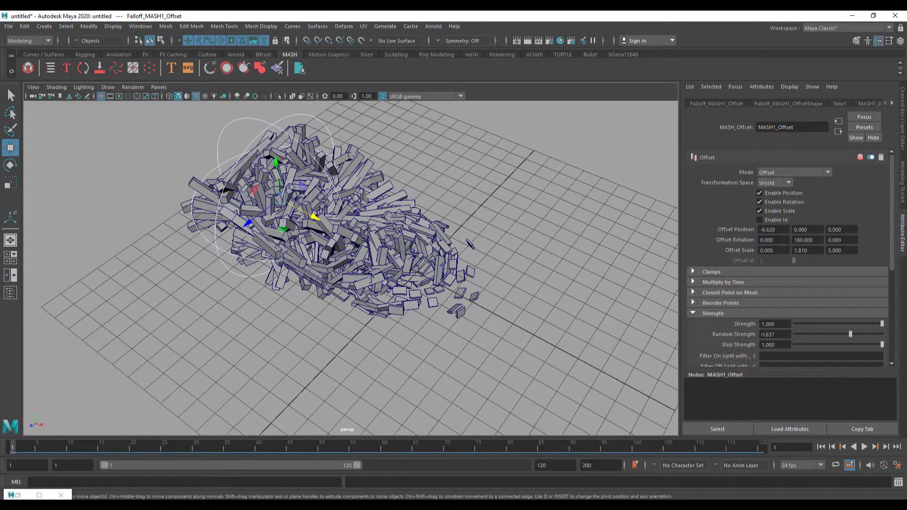
Step: Set the Offset node's Random Strength to 1, and recentre the falloff sphere on the torus, enlarged to enclose it
{"action": "left_click_drag", "start_coordinate": [851, 334], "coordinate": [892, 345]}
{"action": "left_click_drag", "start_coordinate": [409, 306], "coordinate": [491, 307], "text": "alt"}
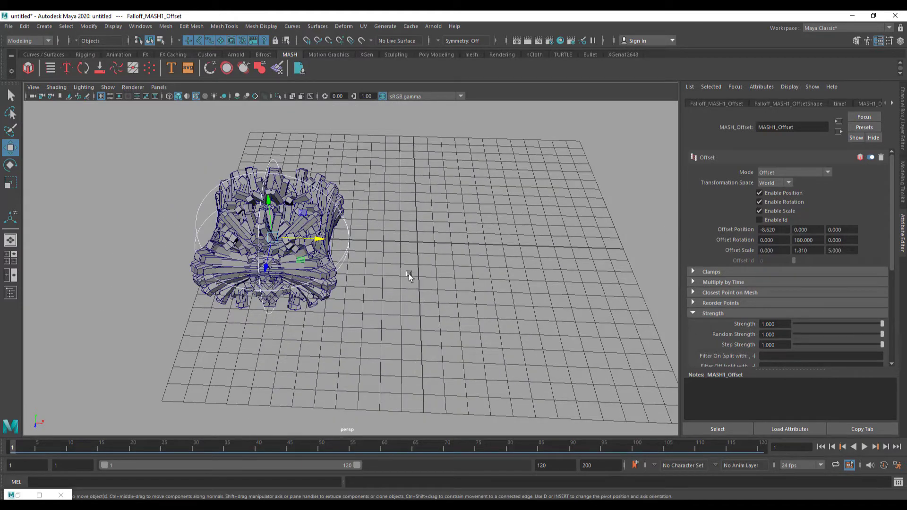
{"action": "left_click_drag", "start_coordinate": [314, 243], "coordinate": [363, 264]}
{"action": "key", "text": "r"}
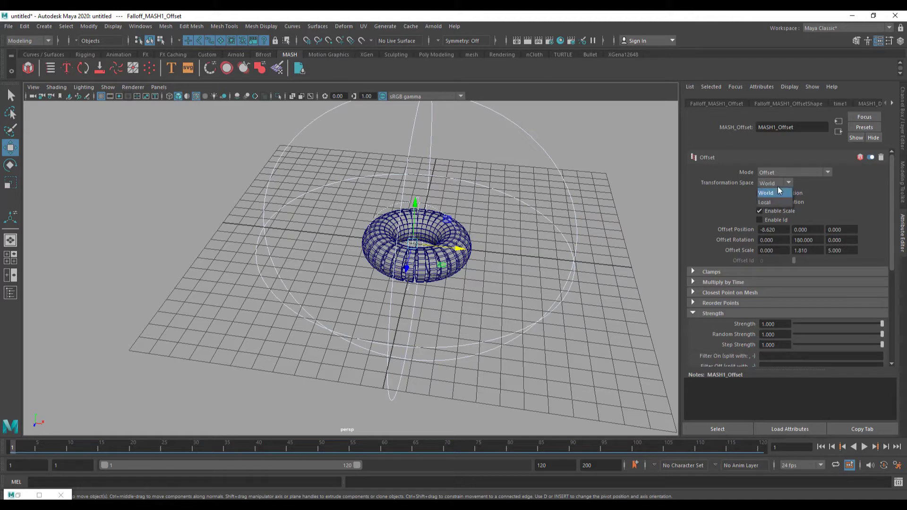
Step: Switch the Offset node's mode to Multiply and test it by moving the falloff sphere slightly along X
{"action": "left_click", "coordinate": [777, 202]}
{"action": "left_click", "coordinate": [781, 172]}
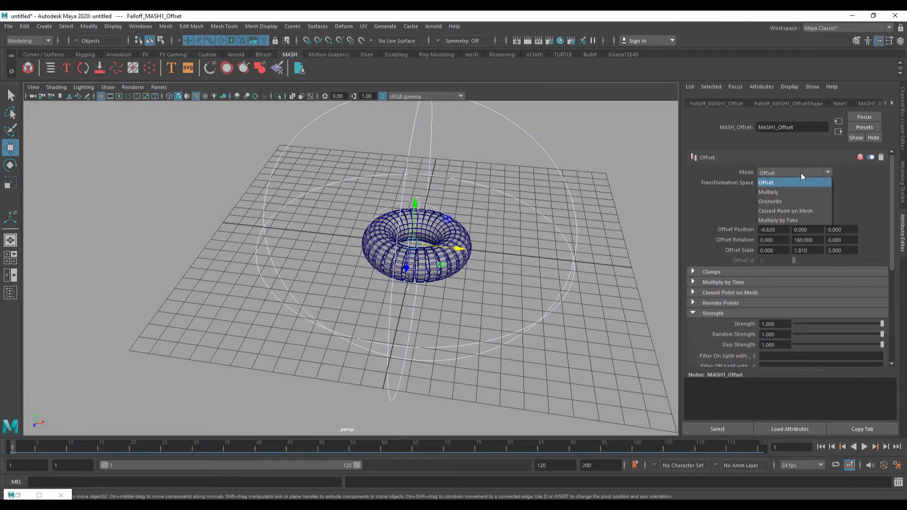
{"action": "left_click", "coordinate": [778, 194]}
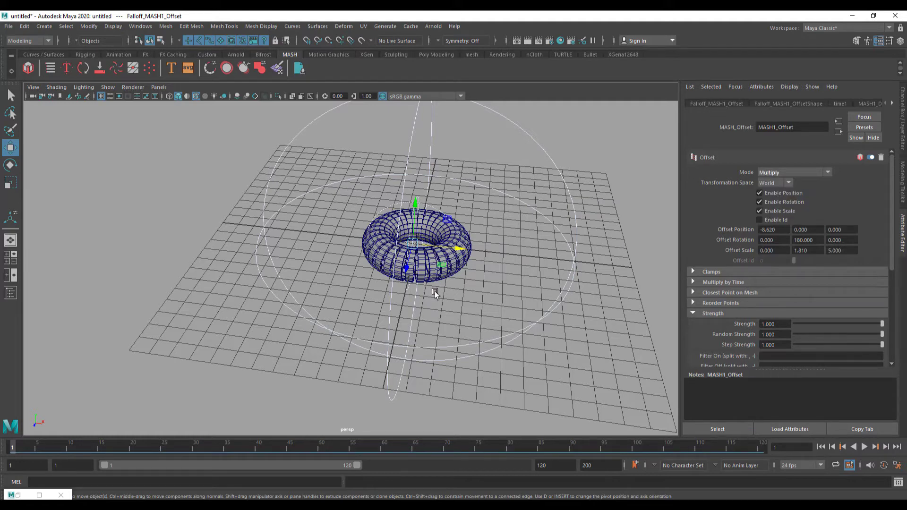
{"action": "left_click_drag", "start_coordinate": [434, 291], "coordinate": [465, 292], "text": "alt"}
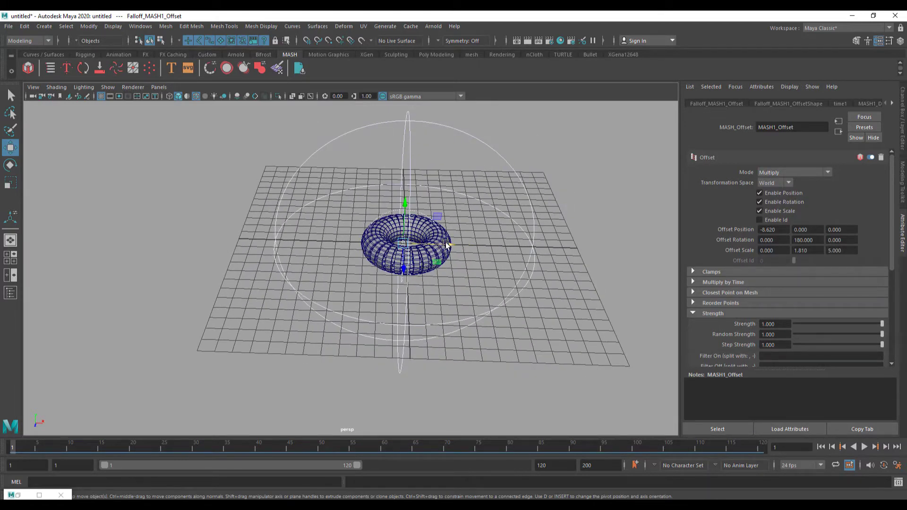
{"action": "left_click_drag", "start_coordinate": [446, 243], "coordinate": [462, 256]}
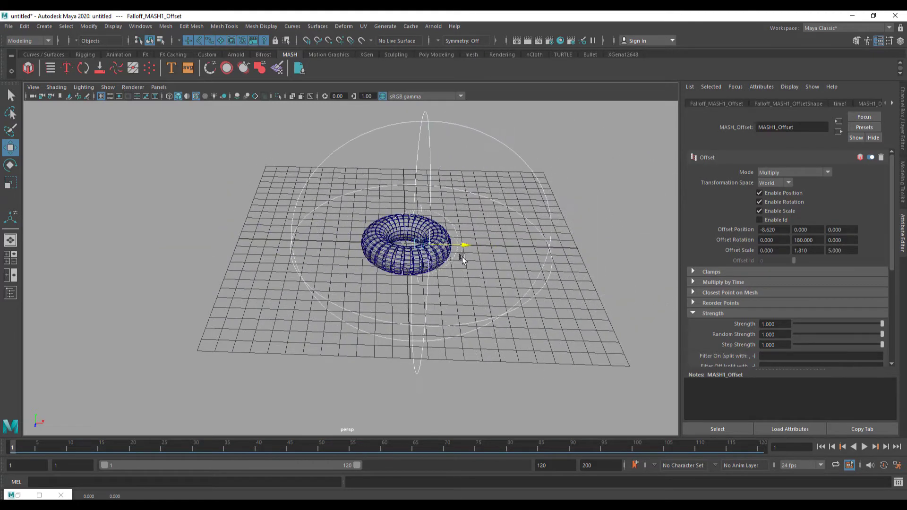
Step: Try the Overwrite mode, moving the falloff sphere along X far off the torus and back over its side
{"action": "left_click", "coordinate": [792, 172]}
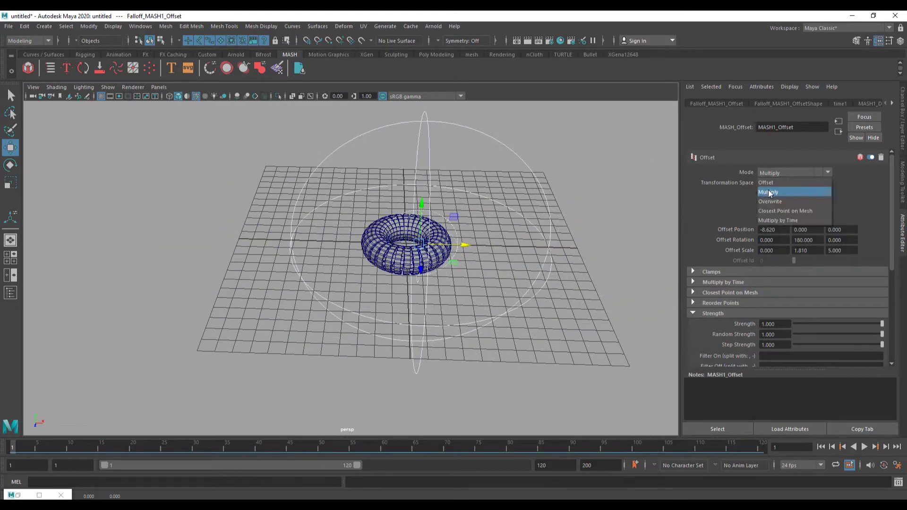
{"action": "left_click", "coordinate": [770, 201]}
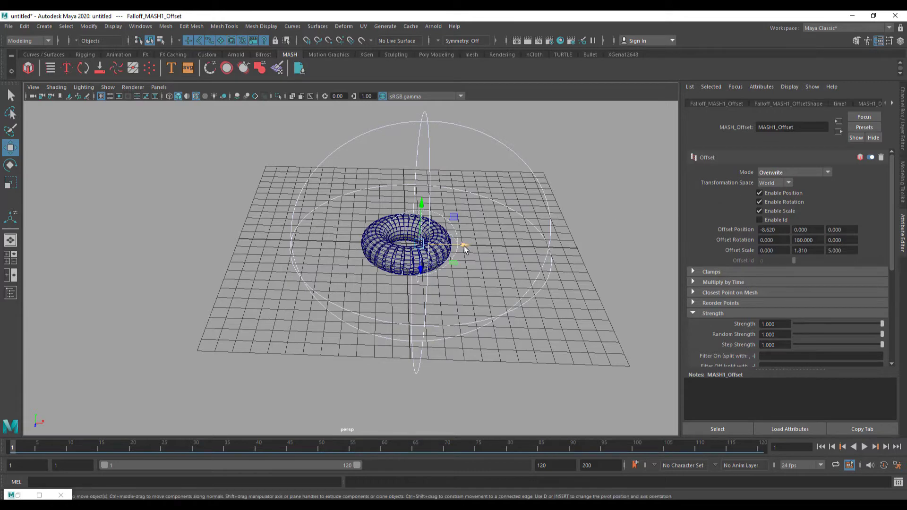
{"action": "left_click_drag", "start_coordinate": [464, 249], "coordinate": [265, 240]}
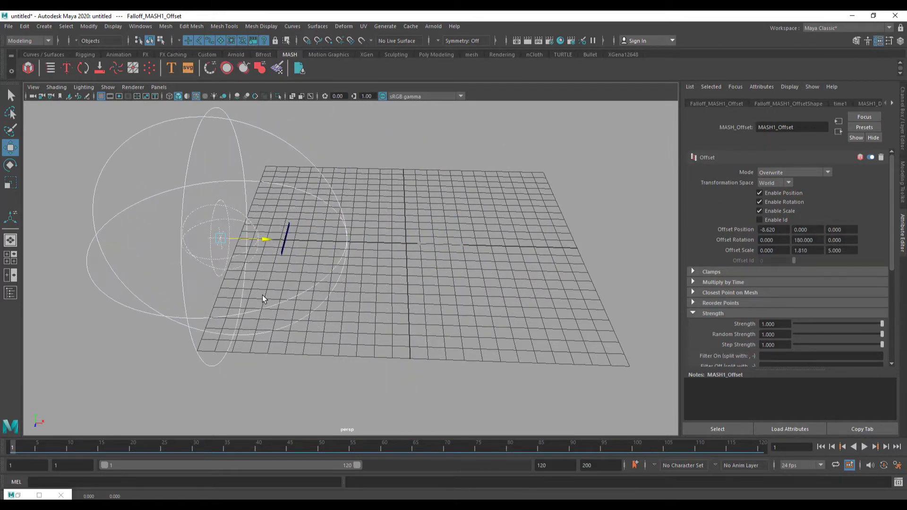
{"action": "left_click_drag", "start_coordinate": [263, 297], "coordinate": [486, 303]}
Step: Return the node's mode to Offset and move the falloff sphere along X until it encloses the whole torus
{"action": "left_click", "coordinate": [802, 180]}
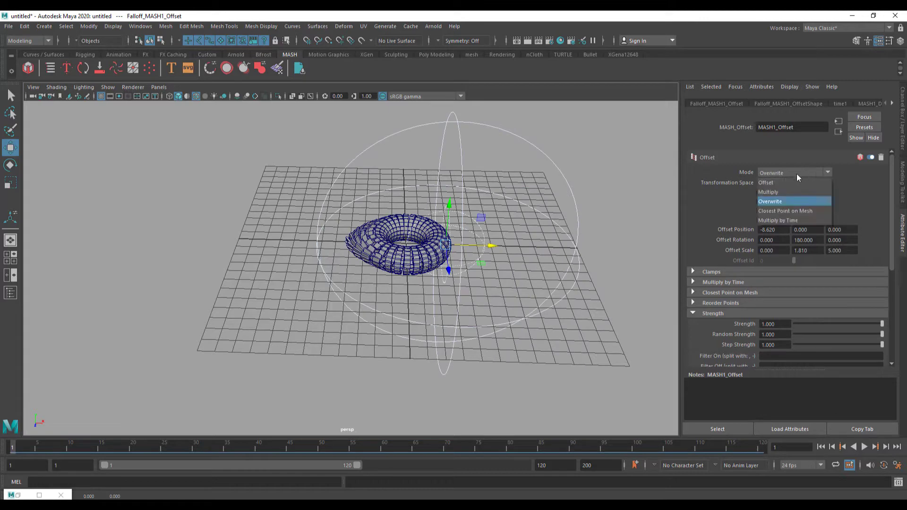
{"action": "left_click", "coordinate": [781, 182]}
{"action": "scroll", "coordinate": [507, 277], "scroll_direction": "up", "scroll_amount": 2}
{"action": "left_click_drag", "start_coordinate": [508, 278], "coordinate": [514, 267], "text": "alt"}
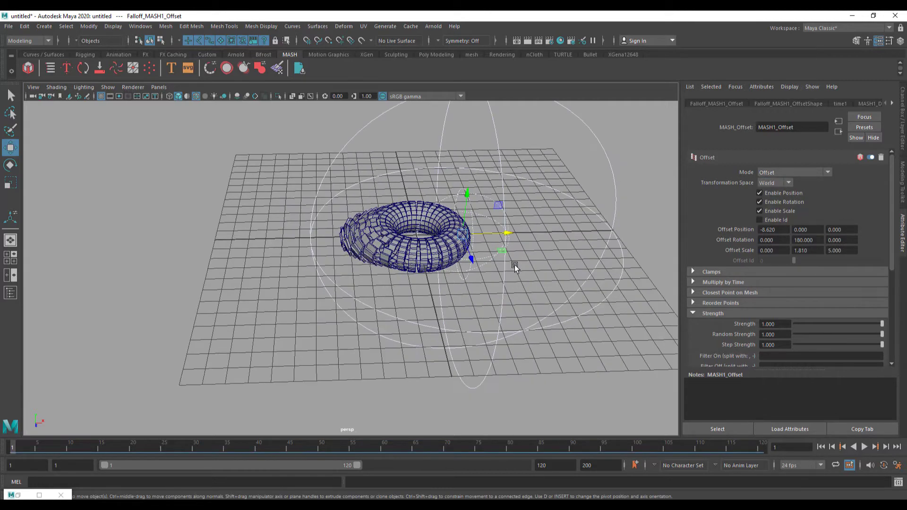
{"action": "left_click_drag", "start_coordinate": [503, 235], "coordinate": [471, 221]}
{"action": "left_click_drag", "start_coordinate": [546, 257], "coordinate": [553, 254], "text": "alt"}
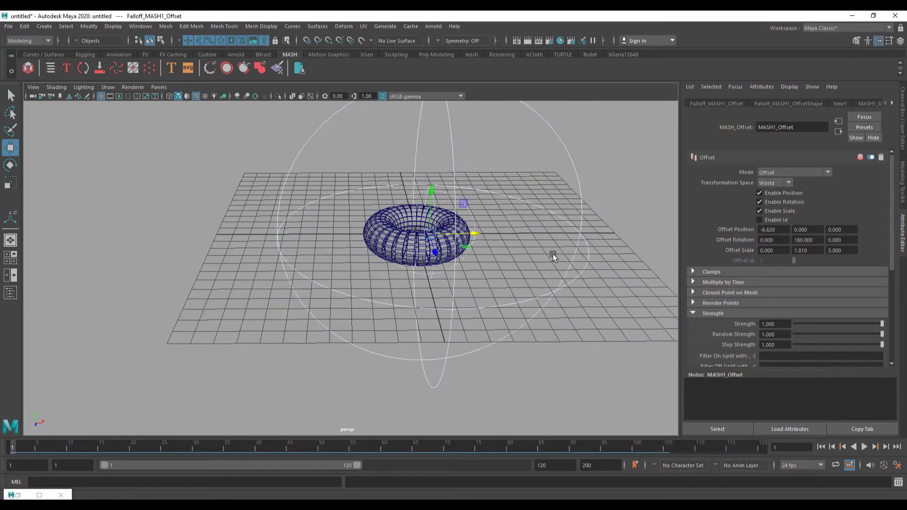
Step: Delete the Offset node and its falloff sphere from the MASH network
{"action": "left_click", "coordinate": [881, 158]}
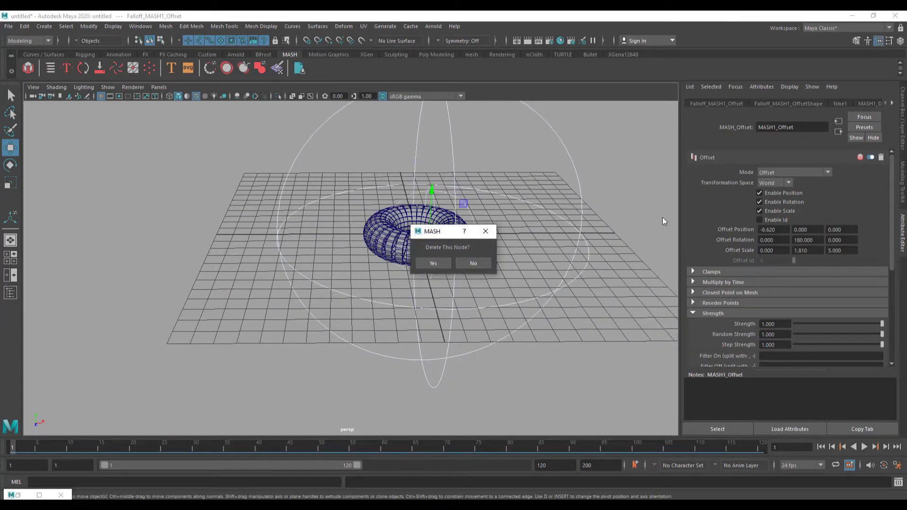
{"action": "left_click", "coordinate": [433, 263]}
{"action": "key", "text": "Delete"}
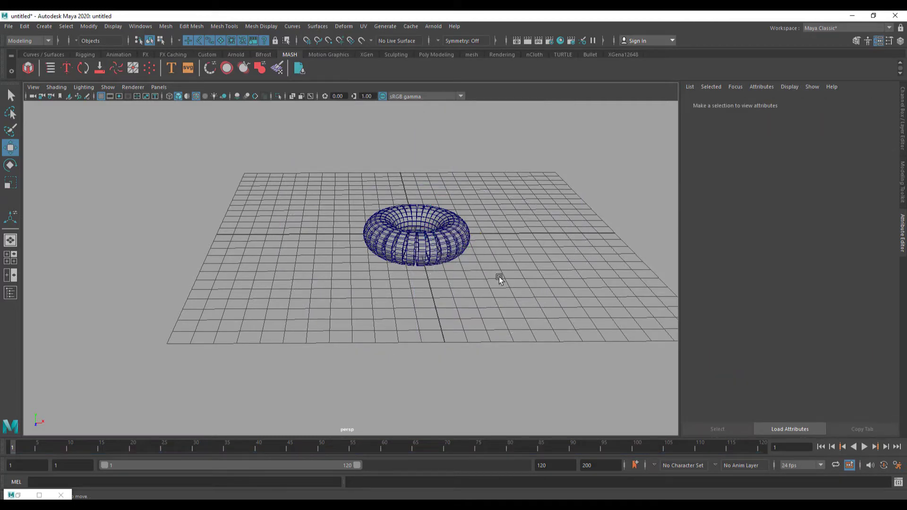
Step: Select the tiled torus mesh and add a Random node to its MASH1 network, showing the node's Strength settings
{"action": "left_click", "coordinate": [457, 244]}
{"action": "scroll", "coordinate": [506, 250], "scroll_direction": "up", "scroll_amount": 3}
{"action": "left_click_drag", "start_coordinate": [506, 250], "coordinate": [543, 239], "text": "alt"}
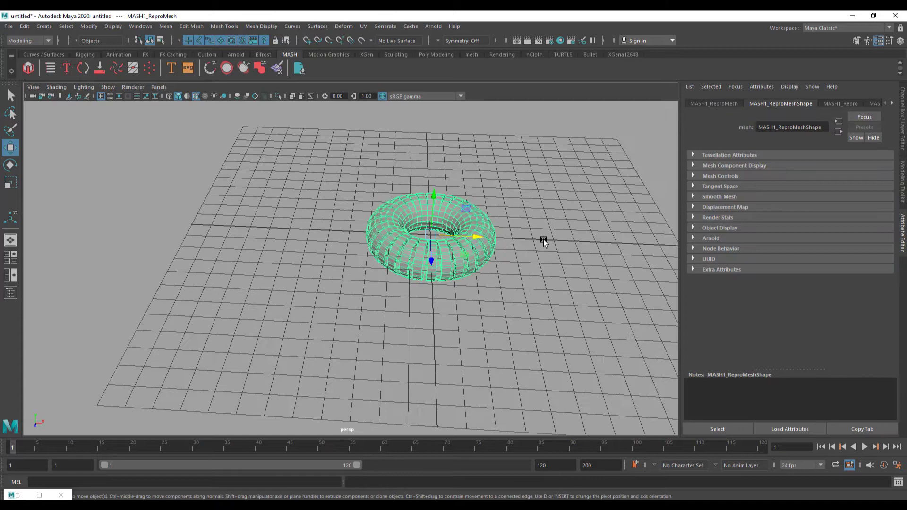
{"action": "left_click", "coordinate": [877, 103]}
{"action": "left_click_drag", "start_coordinate": [419, 299], "coordinate": [405, 321], "text": "alt"}
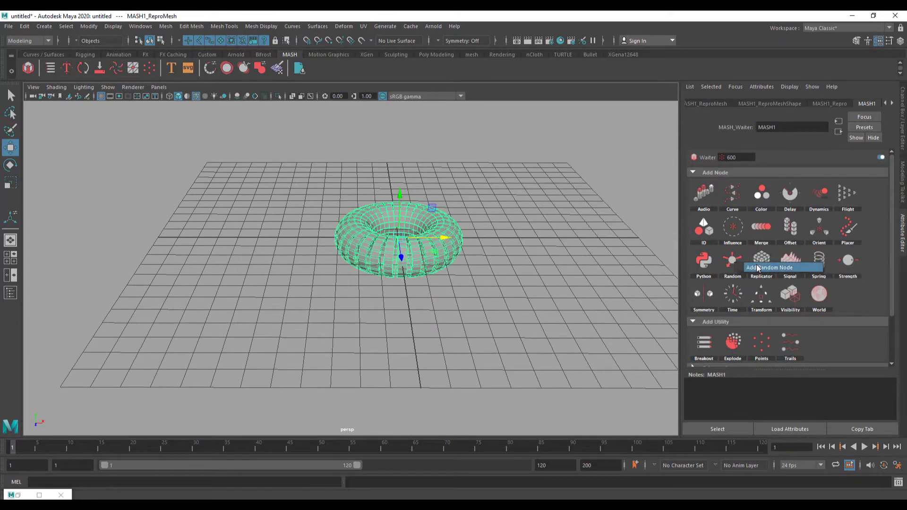
{"action": "left_click", "coordinate": [733, 260]}
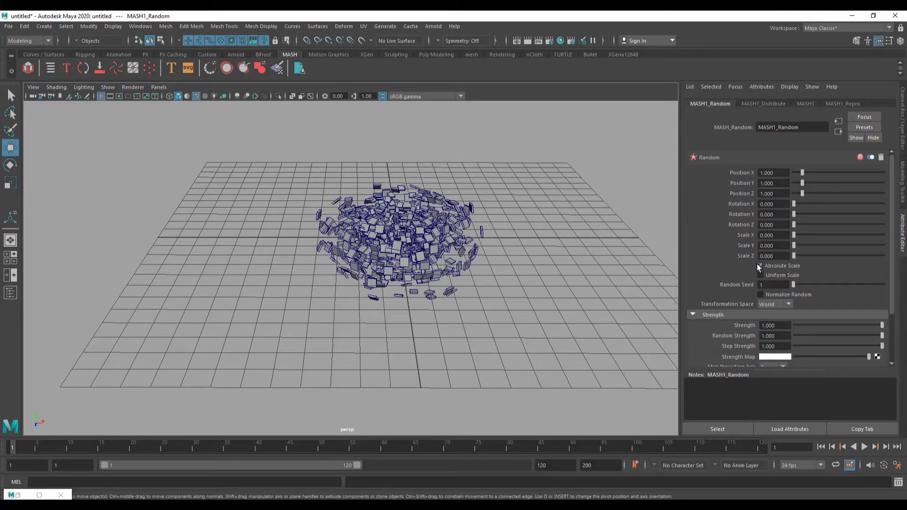
{"action": "left_click_drag", "start_coordinate": [395, 259], "coordinate": [519, 291], "text": "alt"}
{"action": "scroll", "coordinate": [842, 282], "scroll_direction": "down", "scroll_amount": 3}
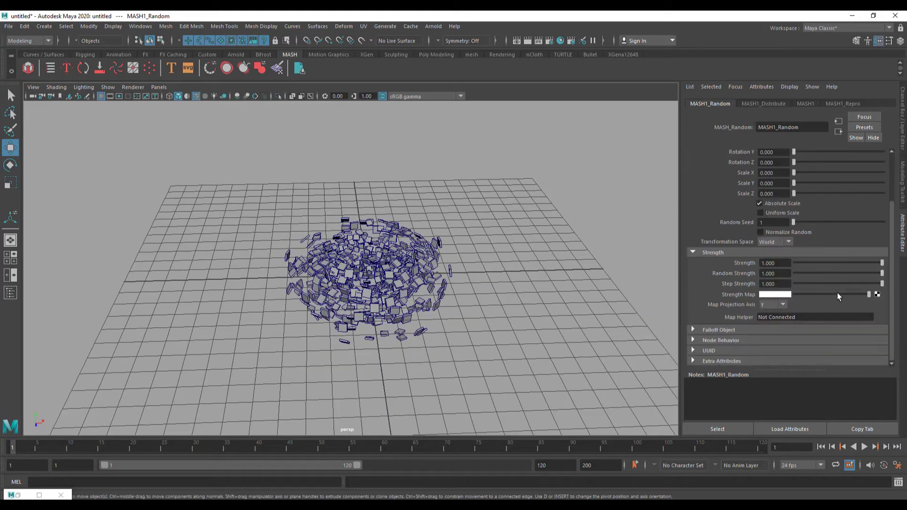
Step: Create a falloff object for the Random node and move its sphere along X to one side of the torus
{"action": "left_click", "coordinate": [731, 330]}
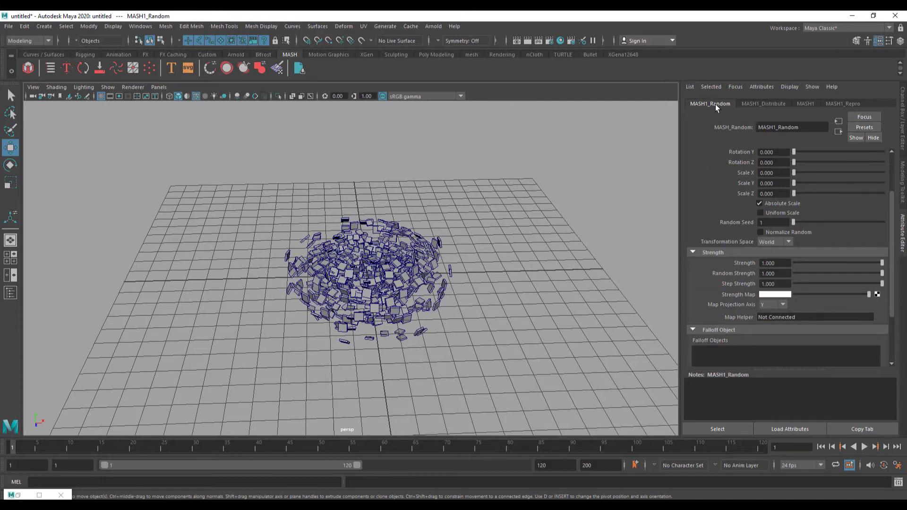
{"action": "scroll", "coordinate": [734, 180], "scroll_direction": "down", "scroll_amount": 3}
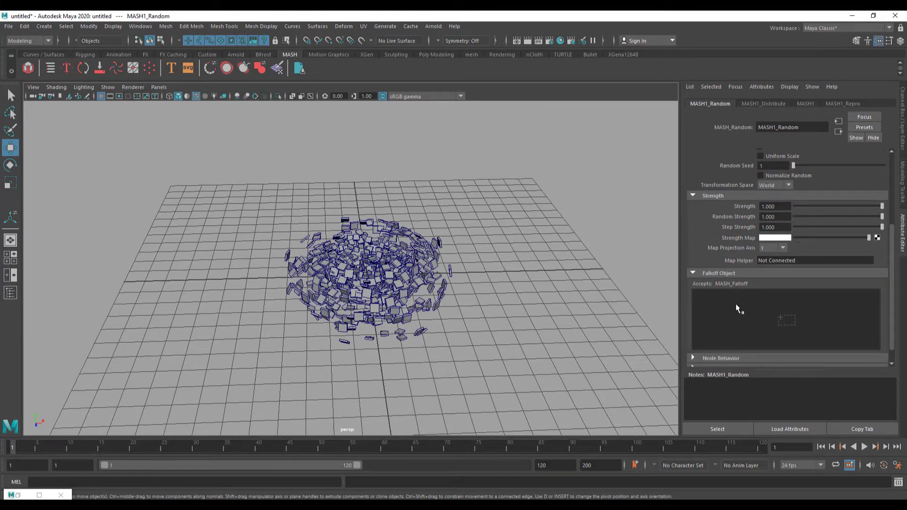
{"action": "left_click", "coordinate": [764, 308]}
{"action": "key", "text": "f"}
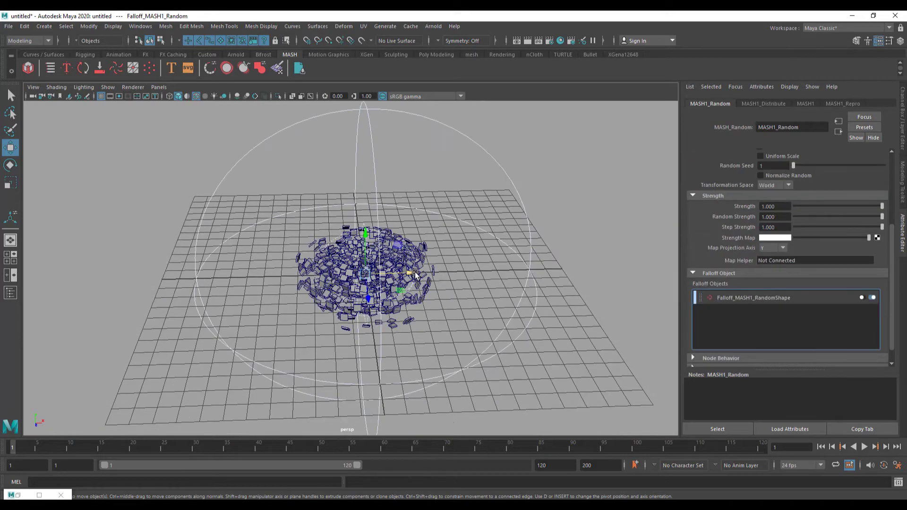
{"action": "left_click_drag", "start_coordinate": [415, 273], "coordinate": [499, 270]}
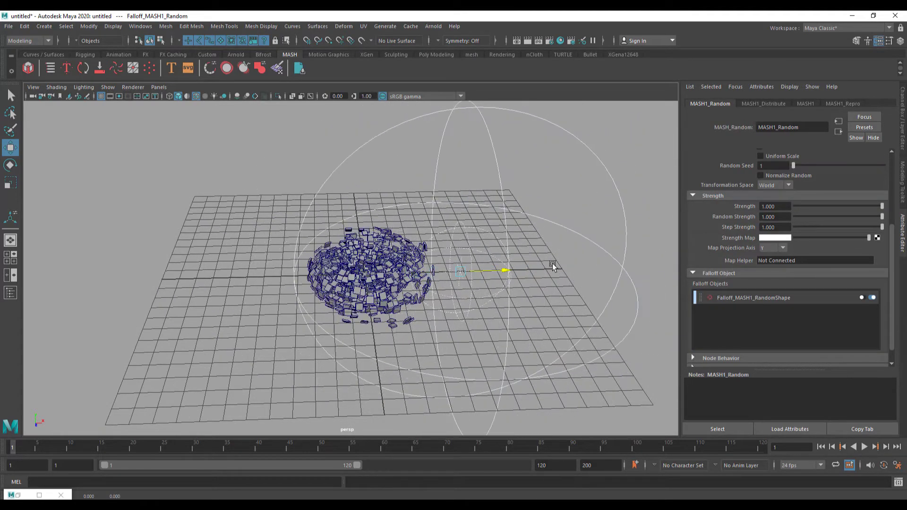
{"action": "mouse_move", "coordinate": [553, 265]}
{"action": "left_mouse_down"}
{"action": "mouse_move", "coordinate": [640, 264]}
{"action": "mouse_move", "coordinate": [507, 263]}
{"action": "mouse_move", "coordinate": [594, 259]}
{"action": "mouse_move", "coordinate": [550, 259]}
{"action": "left_mouse_up"}
Step: Select the tiled mesh and raise its Random node's Position X, Y and Z to about 6.8, 3.8 and 4.6
{"action": "left_click", "coordinate": [411, 252]}
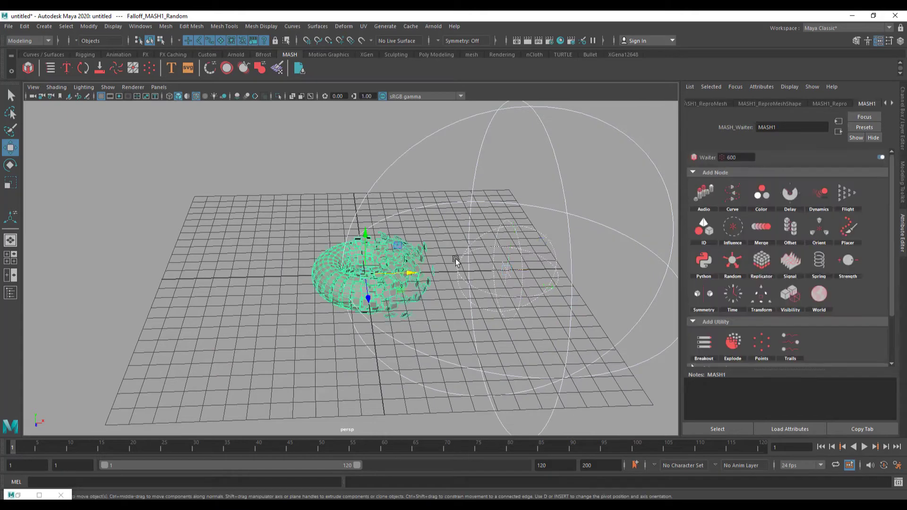
{"action": "left_click_drag", "start_coordinate": [455, 256], "coordinate": [472, 276], "text": "alt"}
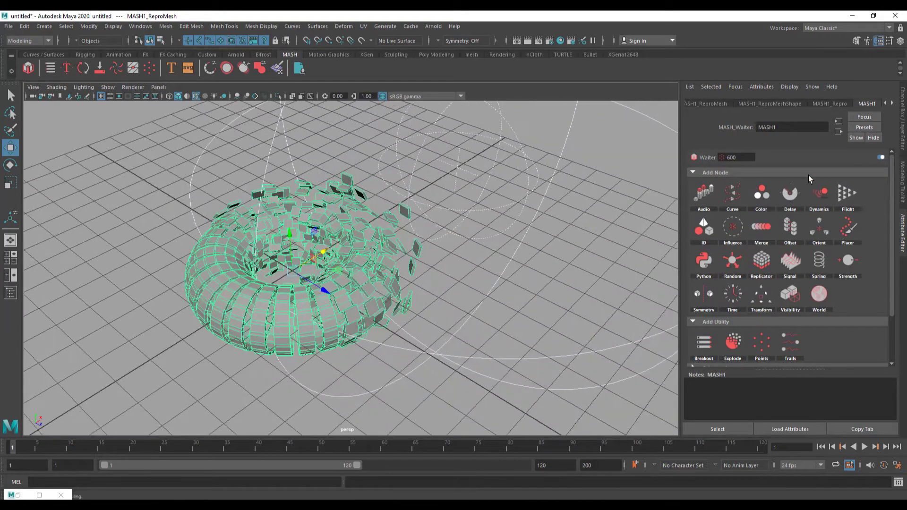
{"action": "left_click", "coordinate": [890, 104]}
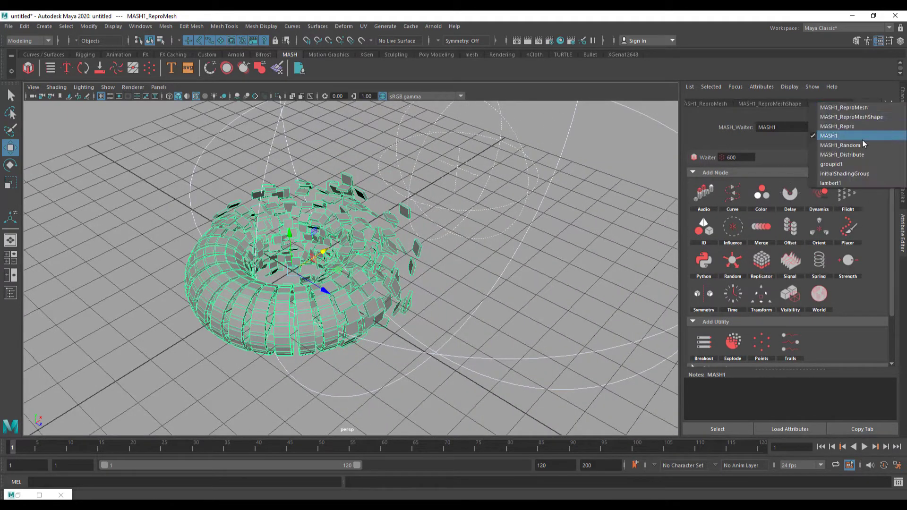
{"action": "left_click", "coordinate": [861, 144]}
{"action": "left_click_drag", "start_coordinate": [532, 305], "coordinate": [517, 289], "text": "alt"}
{"action": "scroll", "coordinate": [726, 263], "scroll_direction": "up", "scroll_amount": 3}
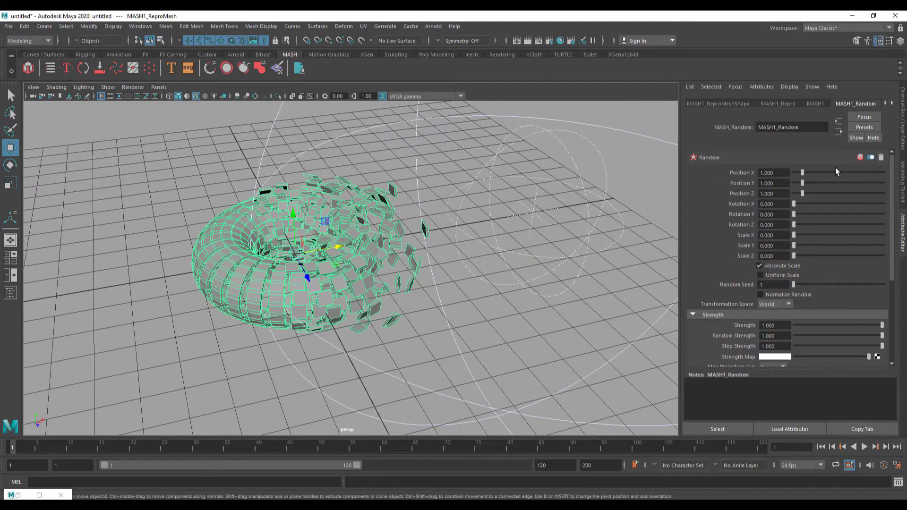
{"action": "left_click_drag", "start_coordinate": [812, 174], "coordinate": [854, 173]}
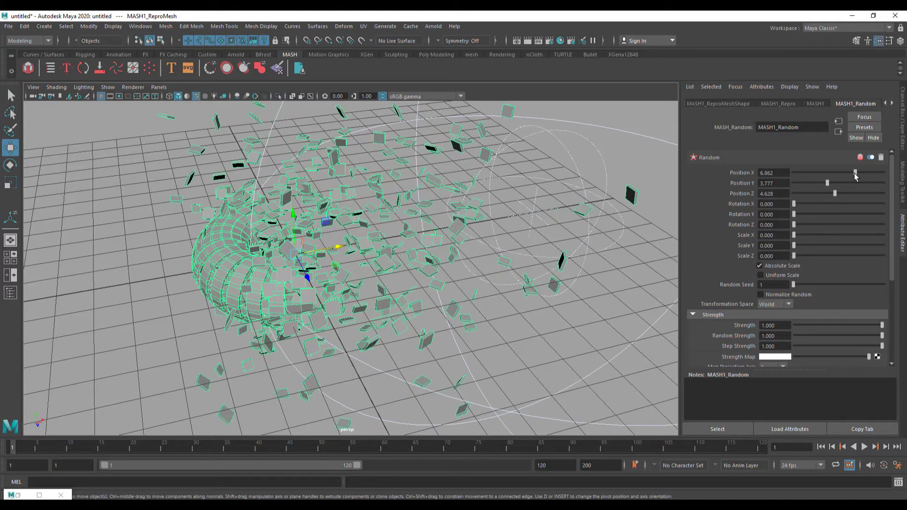
Step: Select the falloff sphere and move it along X across the torus to the opposite side
{"action": "scroll", "coordinate": [425, 264], "scroll_direction": "down", "scroll_amount": 5}
{"action": "left_click_drag", "start_coordinate": [519, 265], "coordinate": [408, 263], "text": "alt"}
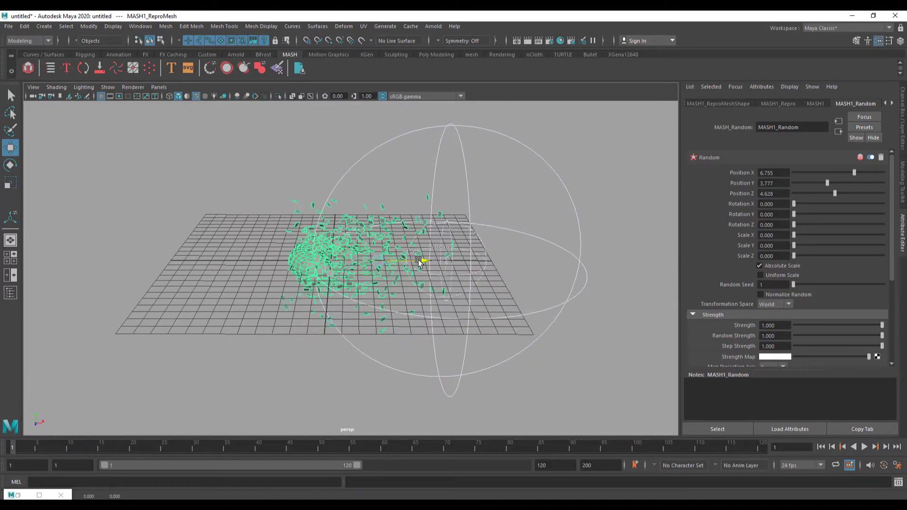
{"action": "left_click_drag", "start_coordinate": [487, 179], "coordinate": [446, 180]}
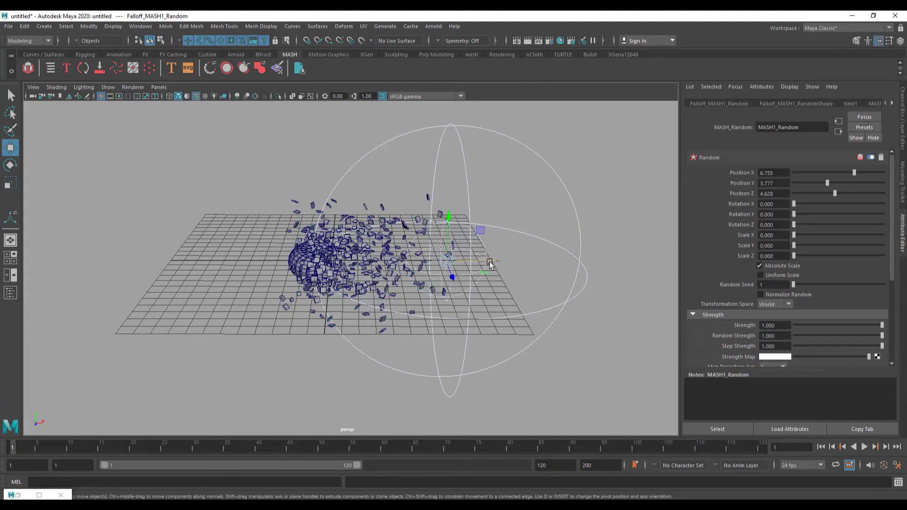
{"action": "left_click_drag", "start_coordinate": [489, 264], "coordinate": [231, 236]}
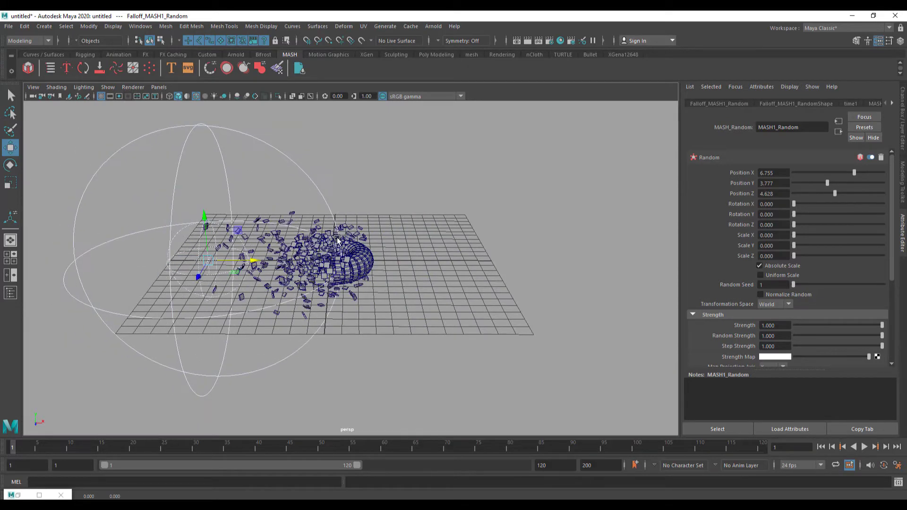
{"action": "scroll", "coordinate": [336, 240], "scroll_direction": "up", "scroll_amount": 5}
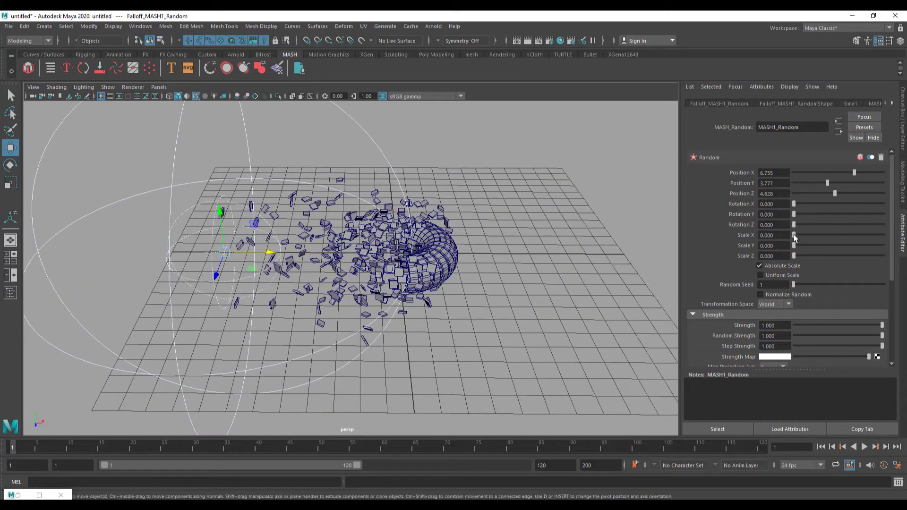
Step: Set random Rotation X, Y, Z to about 41, 26 and 180 with Scale X about 0.27, and slide the falloff sphere over the torus
{"action": "left_click_drag", "start_coordinate": [793, 236], "coordinate": [903, 238]}
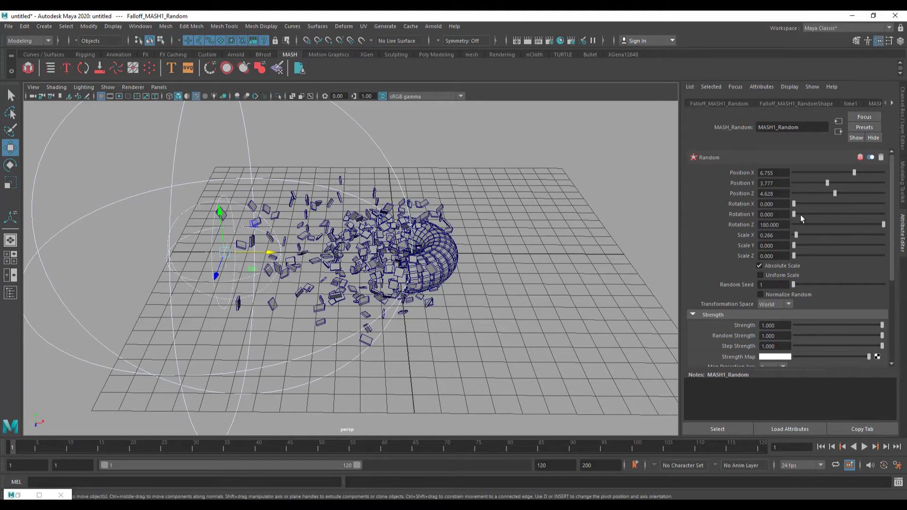
{"action": "mouse_move", "coordinate": [812, 213]}
{"action": "left_mouse_down"}
{"action": "mouse_move", "coordinate": [798, 205]}
{"action": "mouse_move", "coordinate": [814, 204]}
{"action": "left_mouse_up"}
{"action": "scroll", "coordinate": [402, 229], "scroll_direction": "down", "scroll_amount": 3}
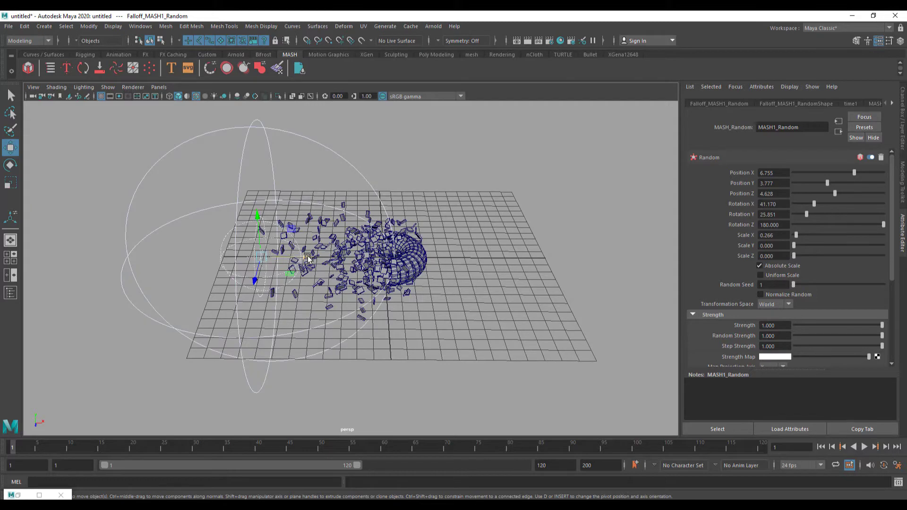
{"action": "left_click_drag", "start_coordinate": [308, 259], "coordinate": [400, 269]}
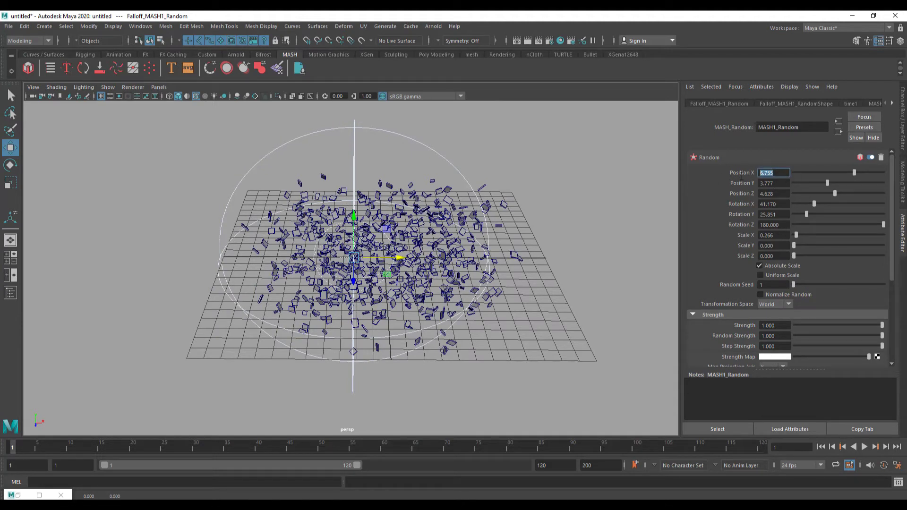
Step: Set the Random node's Position X, Y and Z to 20 and move the falloff sphere along X partly off the torus
{"action": "key", "text": "Tab"}
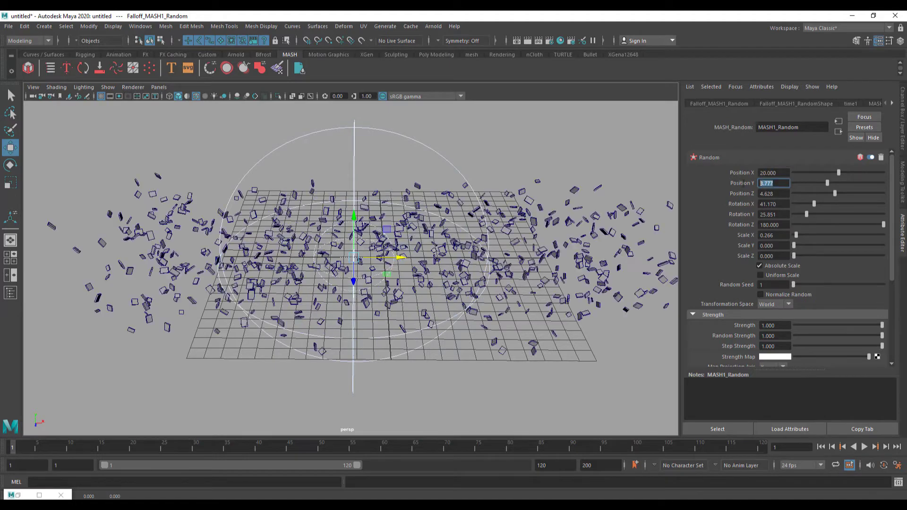
{"action": "key", "text": "Tab"}
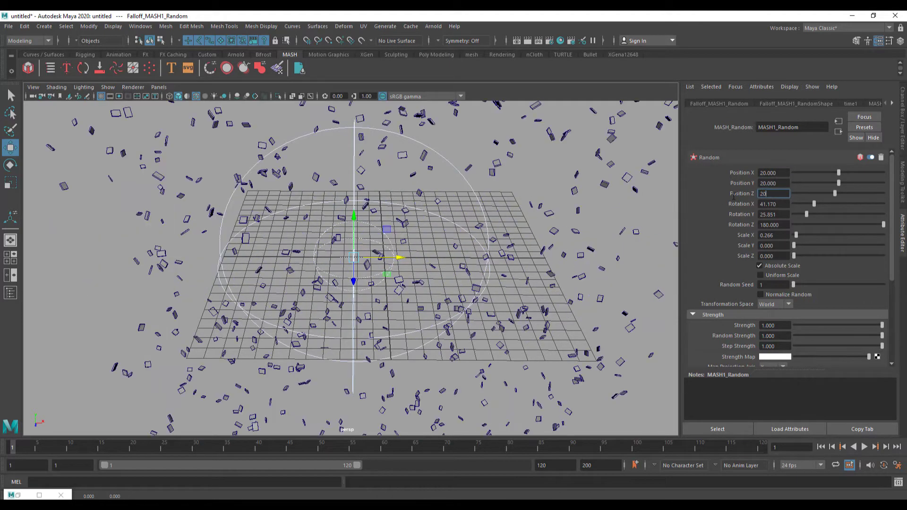
{"action": "key", "text": "Return"}
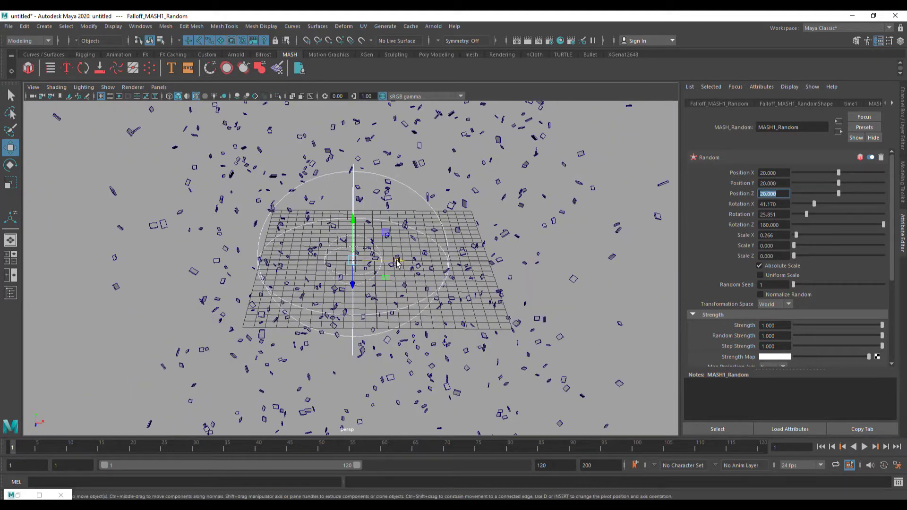
{"action": "left_click_drag", "start_coordinate": [396, 262], "coordinate": [347, 262]}
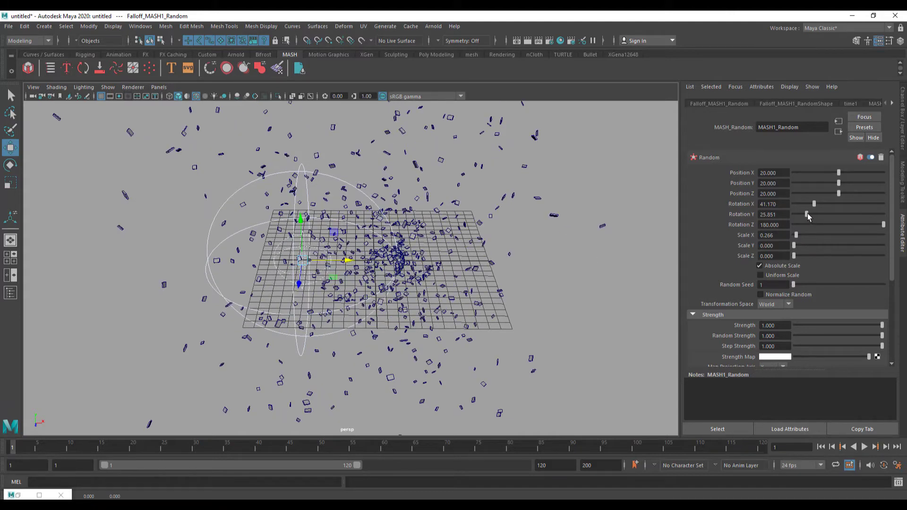
Step: Set the random Rotation X and Y to 180 and Scale X, Y, Z to about 2.55, 3.4 and 2.02
{"action": "left_click_drag", "start_coordinate": [838, 217], "coordinate": [891, 220]}
{"action": "left_click_drag", "start_coordinate": [814, 205], "coordinate": [854, 210]}
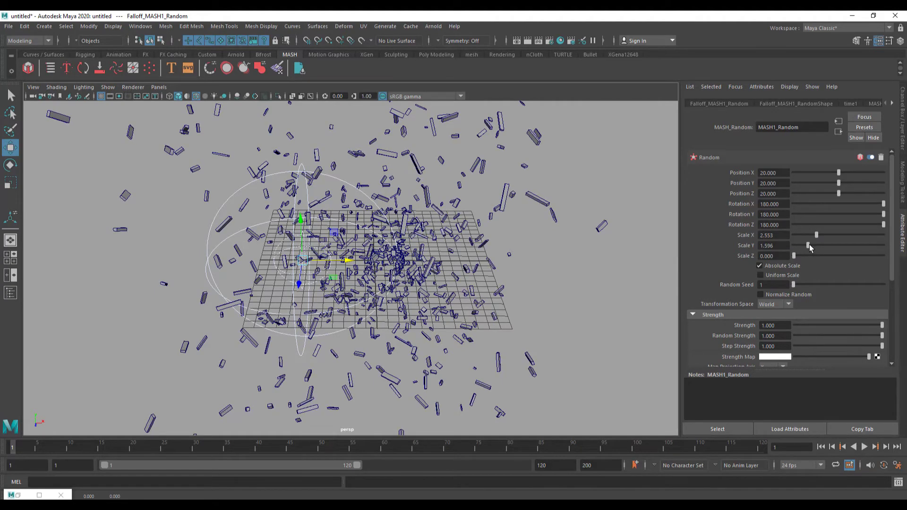
{"action": "left_click_drag", "start_coordinate": [794, 257], "coordinate": [814, 256]}
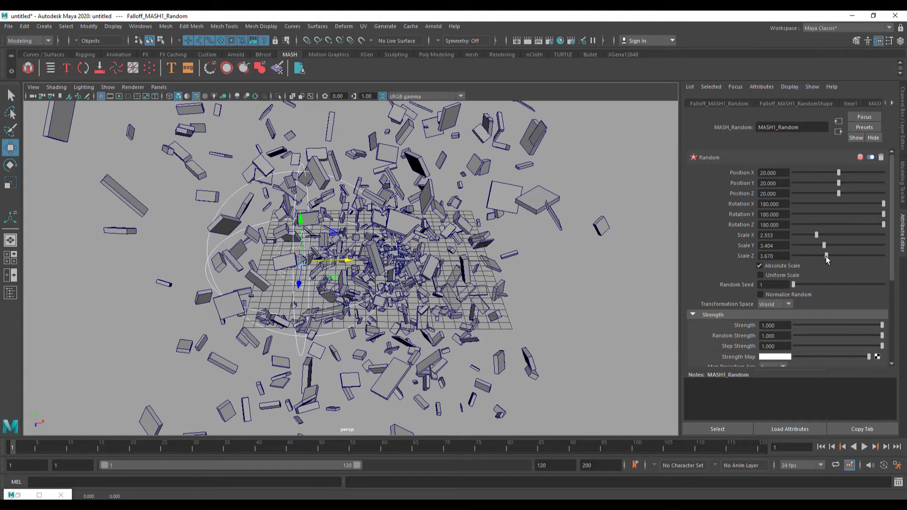
Step: Move the falloff sphere back and forth along X, leaving it over one side of the torus
{"action": "mouse_move", "coordinate": [348, 262]}
{"action": "left_mouse_down"}
{"action": "mouse_move", "coordinate": [246, 263]}
{"action": "mouse_move", "coordinate": [397, 282]}
{"action": "mouse_move", "coordinate": [264, 254]}
{"action": "mouse_move", "coordinate": [358, 269]}
{"action": "left_mouse_up"}
{"action": "scroll", "coordinate": [390, 274], "scroll_direction": "up", "scroll_amount": 5}
{"action": "left_click_drag", "start_coordinate": [392, 272], "coordinate": [323, 267]}
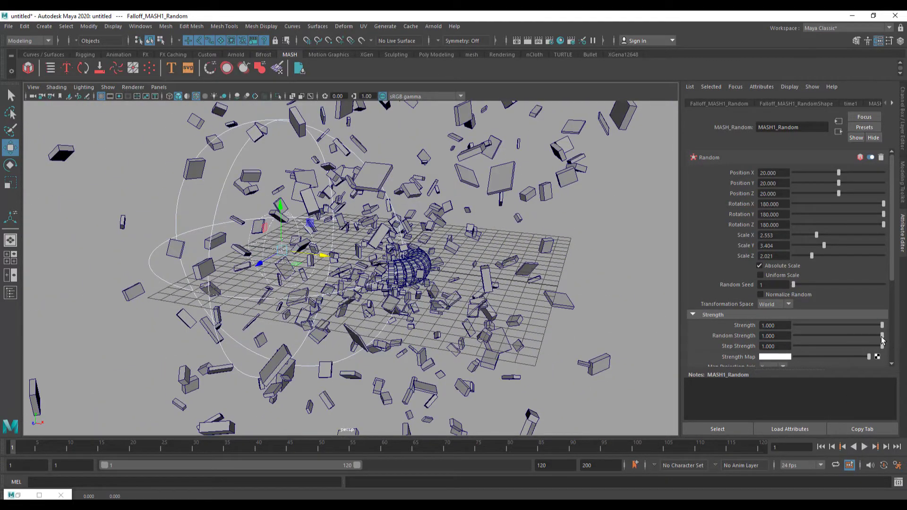
Step: Try a Random Strength of about 0.56 while moving the falloff sphere along X over the torus, and restore it to 1
{"action": "left_click_drag", "start_coordinate": [881, 336], "coordinate": [842, 342]}
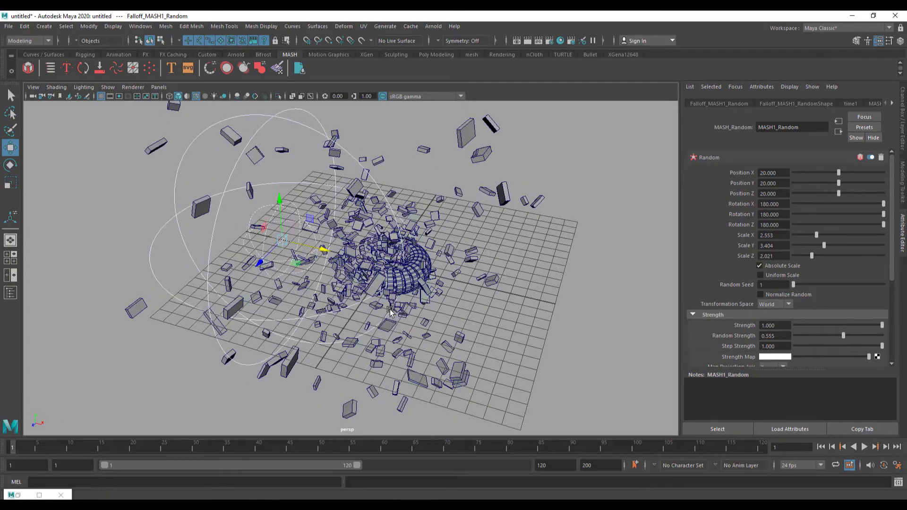
{"action": "left_click_drag", "start_coordinate": [320, 263], "coordinate": [489, 289]}
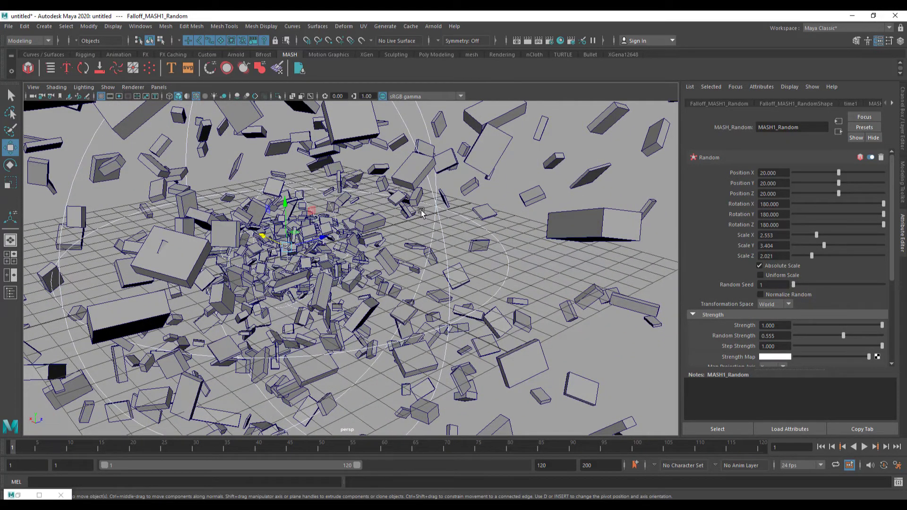
{"action": "left_click_drag", "start_coordinate": [421, 212], "coordinate": [777, 329], "text": "alt"}
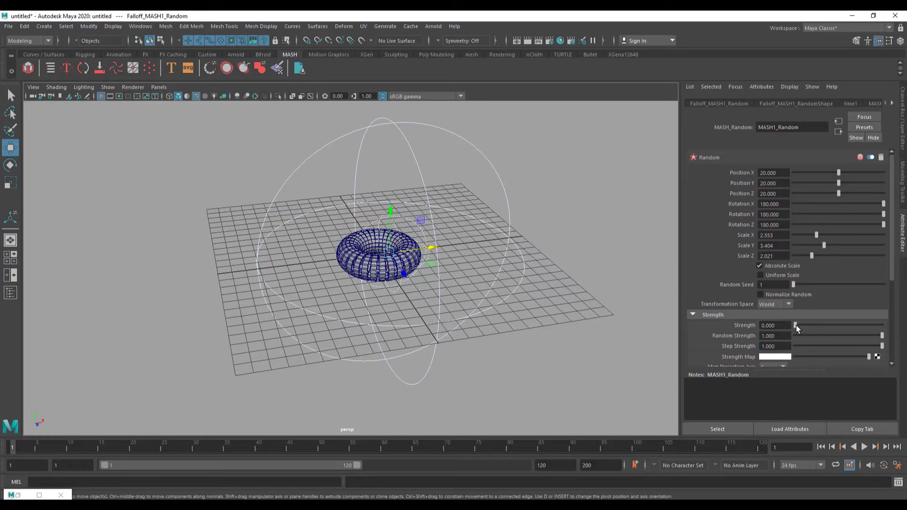
Step: Try Strength values of 5 and 10 on the Random node to compare how far the tiles scatter
{"action": "mouse_move", "coordinate": [795, 326]}
{"action": "left_mouse_down"}
{"action": "mouse_move", "coordinate": [875, 333]}
{"action": "mouse_move", "coordinate": [793, 330]}
{"action": "left_mouse_up"}
{"action": "type", "text": "5"}
{"action": "key", "text": "Return"}
{"action": "scroll", "coordinate": [466, 314], "scroll_direction": "down", "scroll_amount": 10}
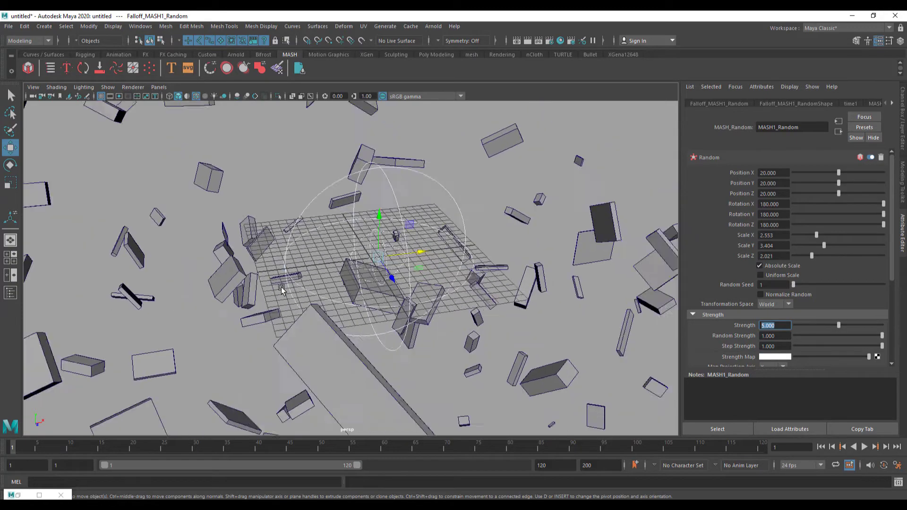
{"action": "left_click_drag", "start_coordinate": [466, 315], "coordinate": [601, 316], "text": "alt"}
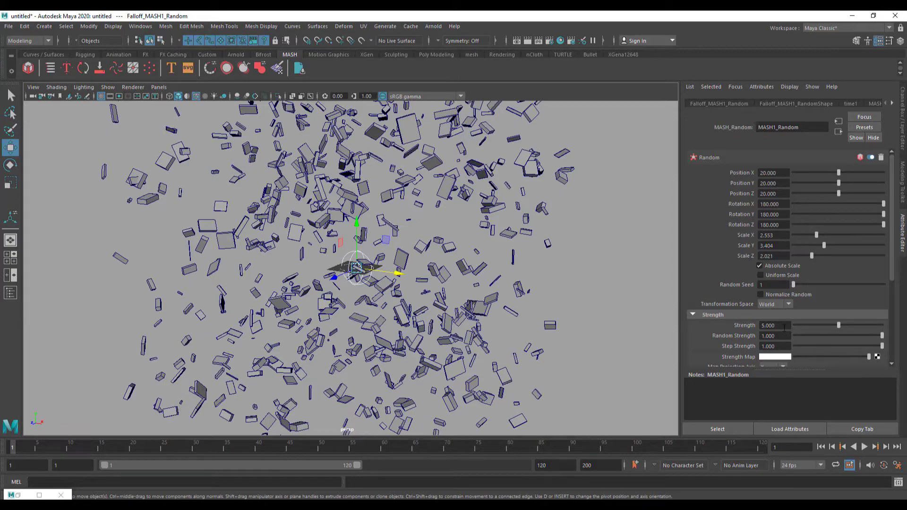
{"action": "left_click_drag", "start_coordinate": [840, 324], "coordinate": [883, 328]}
{"action": "scroll", "coordinate": [425, 279], "scroll_direction": "up", "scroll_amount": 5}
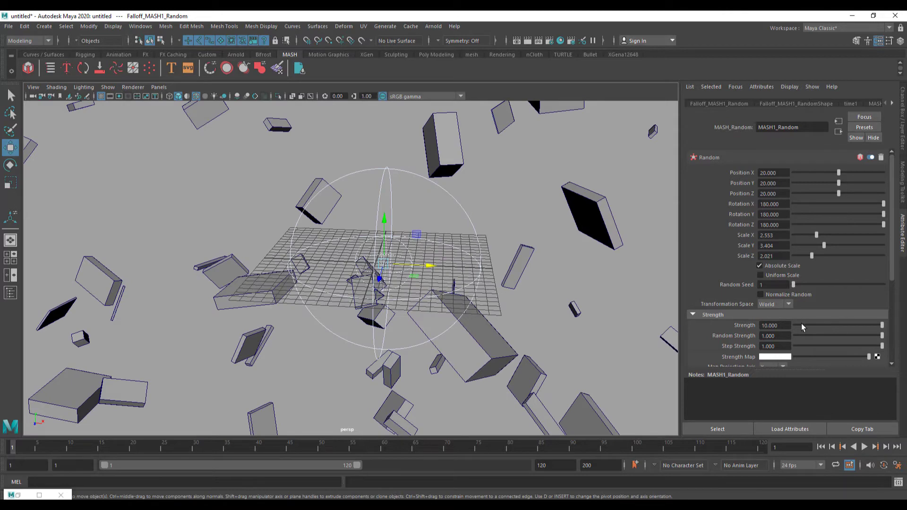
Step: Lower Strength to about 0.28, move the falloff sphere along X to the torus's side, and settle Strength at about 0.93
{"action": "mouse_move", "coordinate": [804, 326]}
{"action": "left_mouse_down"}
{"action": "mouse_move", "coordinate": [786, 327]}
{"action": "mouse_move", "coordinate": [797, 327]}
{"action": "left_mouse_up"}
{"action": "scroll", "coordinate": [501, 281], "scroll_direction": "up", "scroll_amount": 4}
{"action": "left_click_drag", "start_coordinate": [445, 266], "coordinate": [305, 255]}
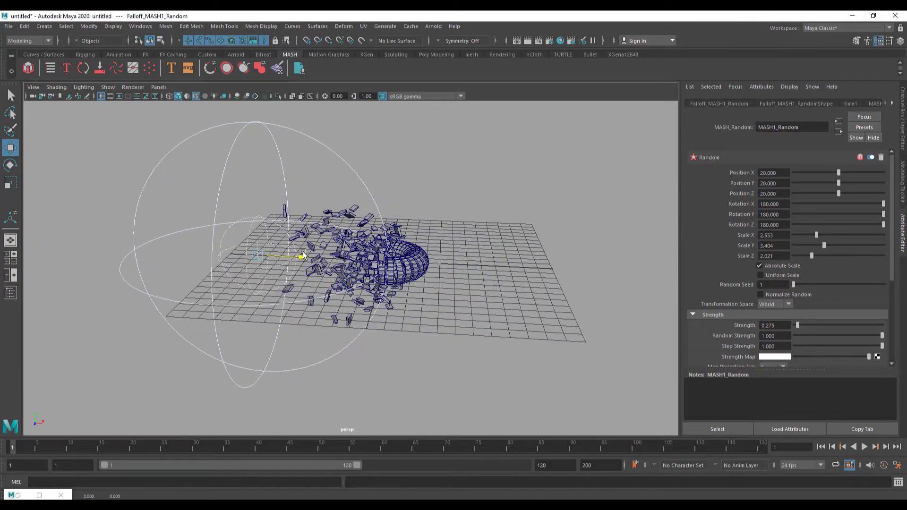
{"action": "scroll", "coordinate": [305, 255], "scroll_direction": "up", "scroll_amount": 4}
{"action": "mouse_move", "coordinate": [815, 325]}
{"action": "left_mouse_down"}
{"action": "mouse_move", "coordinate": [806, 324]}
{"action": "mouse_move", "coordinate": [882, 330]}
{"action": "mouse_move", "coordinate": [775, 327]}
{"action": "mouse_move", "coordinate": [817, 331]}
{"action": "mouse_move", "coordinate": [803, 331]}
{"action": "left_mouse_up"}
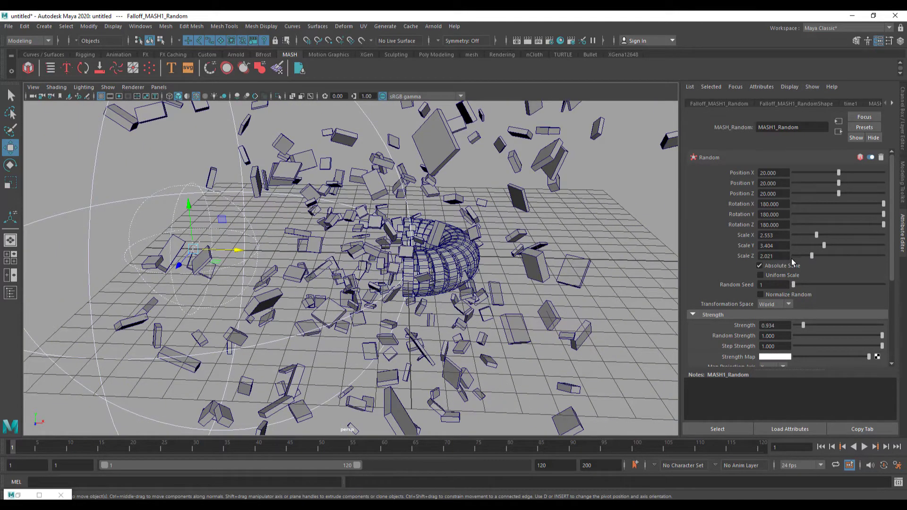
Step: Show the settings of the falloff shape connected to the Random node
{"action": "scroll", "coordinate": [791, 259], "scroll_direction": "down", "scroll_amount": 5}
{"action": "right_click", "coordinate": [767, 282]}
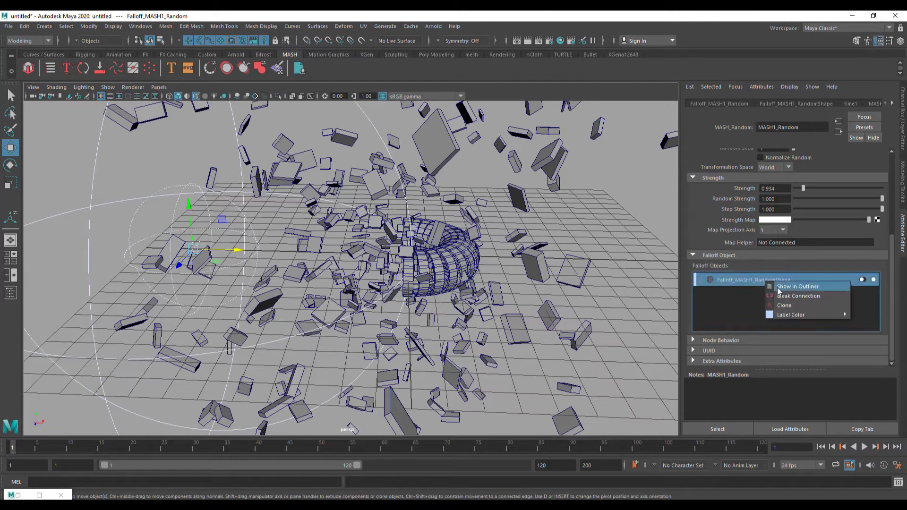
{"action": "left_click", "coordinate": [796, 289]}
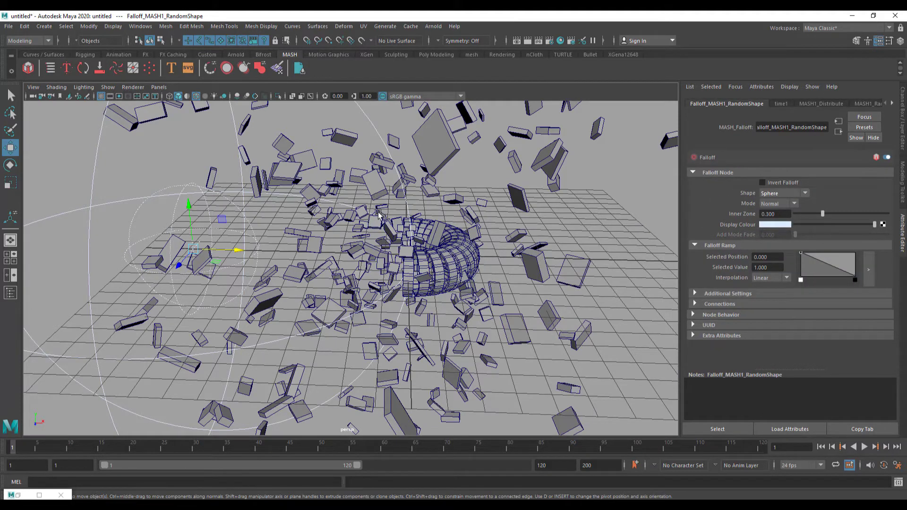
Step: Move the falloff sphere along X clear of the torus and scale it down uniformly
{"action": "scroll", "coordinate": [387, 226], "scroll_direction": "down", "scroll_amount": 4}
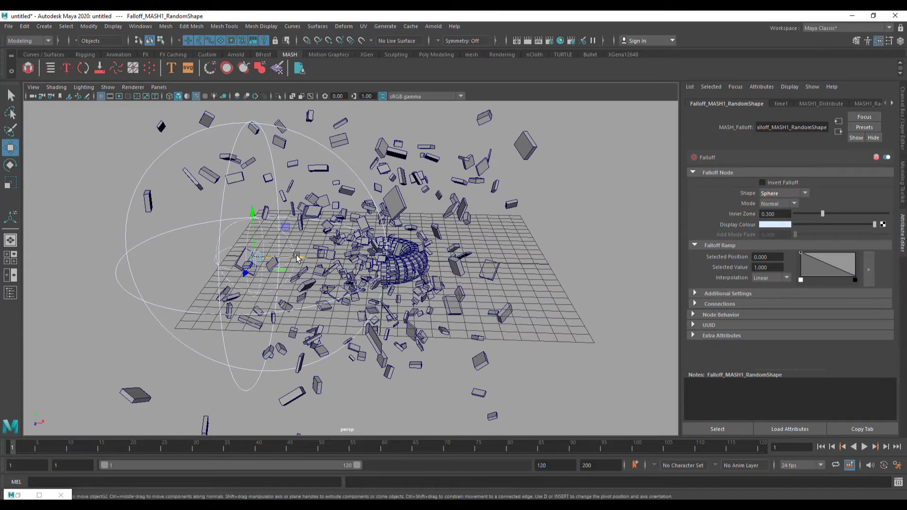
{"action": "left_click_drag", "start_coordinate": [296, 257], "coordinate": [229, 259]}
{"action": "key", "text": "r"}
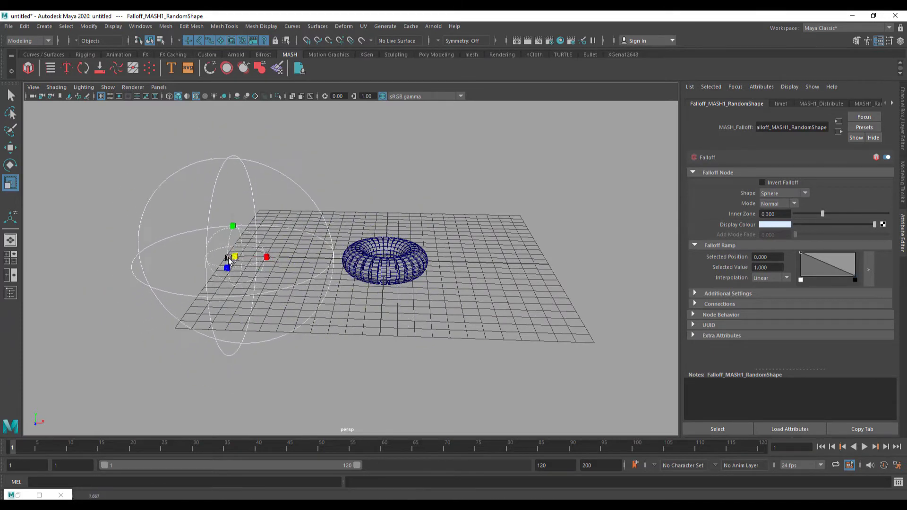
{"action": "right_click_drag", "start_coordinate": [239, 272], "coordinate": [278, 295], "text": "alt"}
{"action": "left_click_drag", "start_coordinate": [244, 272], "coordinate": [269, 275]}
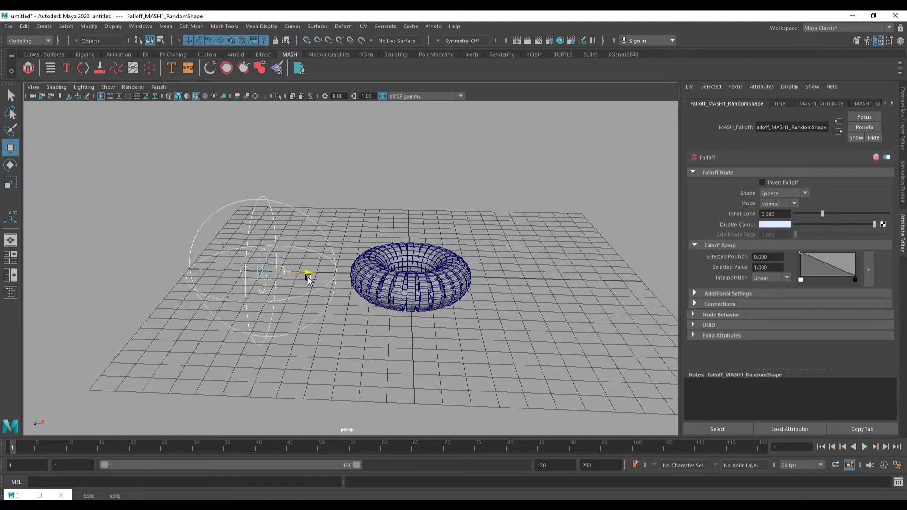
Step: Move the falloff sphere along X through the torus to its opposite side
{"action": "scroll", "coordinate": [331, 281], "scroll_direction": "up", "scroll_amount": 5}
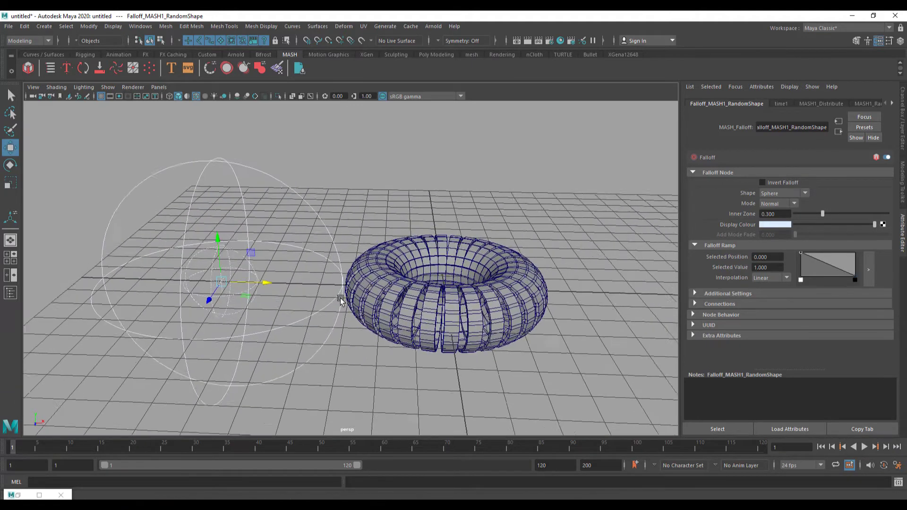
{"action": "left_click_drag", "start_coordinate": [259, 297], "coordinate": [353, 295]}
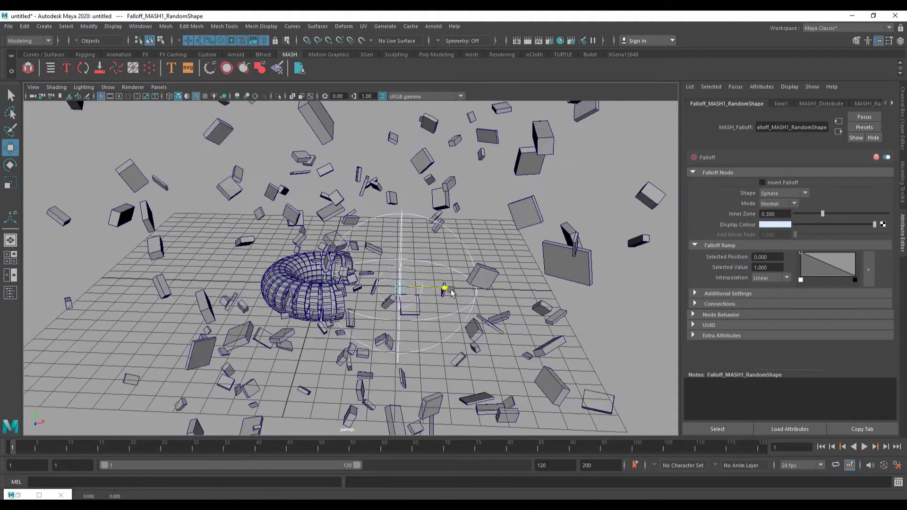
{"action": "left_click_drag", "start_coordinate": [446, 289], "coordinate": [478, 295]}
{"action": "left_click_drag", "start_coordinate": [367, 295], "coordinate": [374, 321], "text": "alt"}
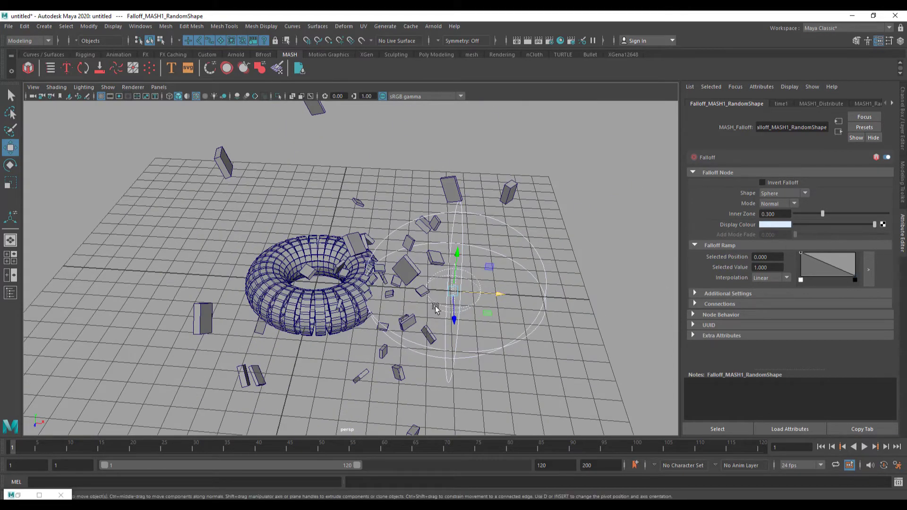
Step: Raise the falloff's Inner Zone to about 0.7 and scale the falloff sphere down to less than the torus's width
{"action": "left_click_drag", "start_coordinate": [820, 220], "coordinate": [859, 226]}
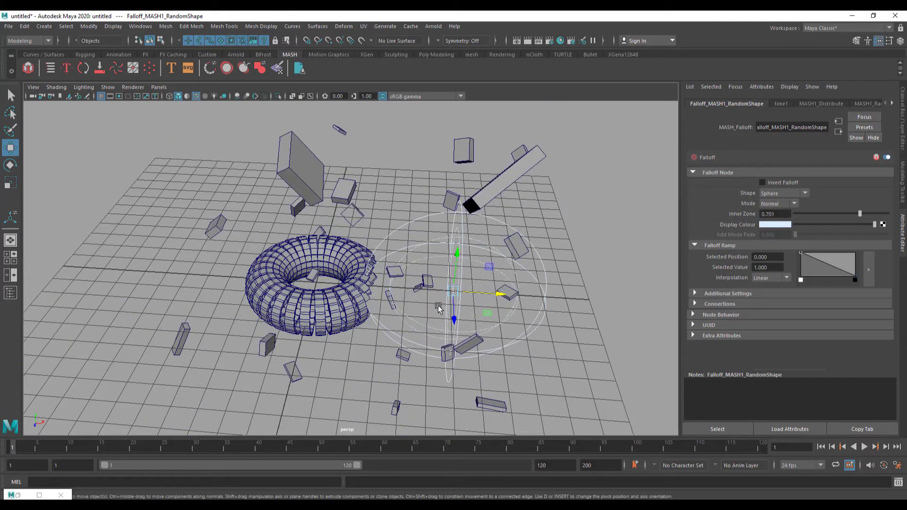
{"action": "left_click_drag", "start_coordinate": [457, 296], "coordinate": [438, 298]}
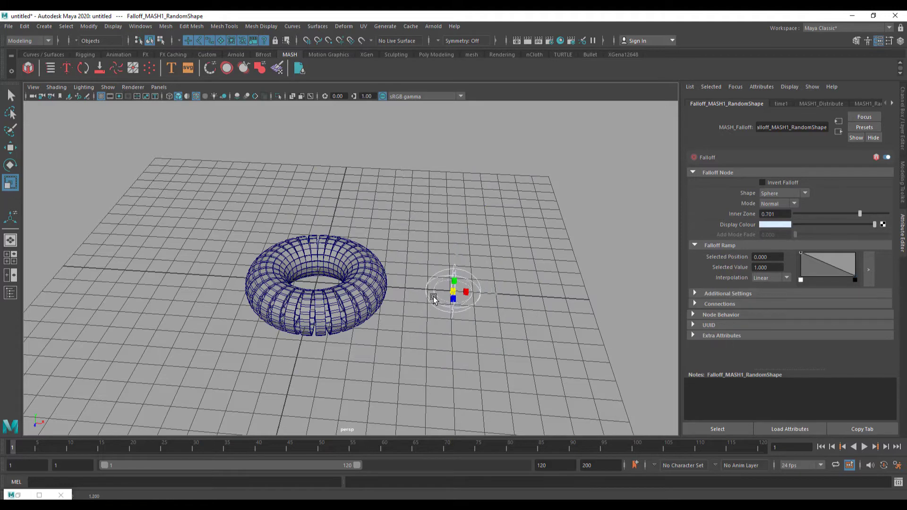
Step: Move the small falloff sphere along X through the torus's hole and out beyond the other side
{"action": "scroll", "coordinate": [434, 299], "scroll_direction": "up", "scroll_amount": 4}
{"action": "key", "text": "w"}
{"action": "left_click_drag", "start_coordinate": [538, 306], "coordinate": [348, 261]}
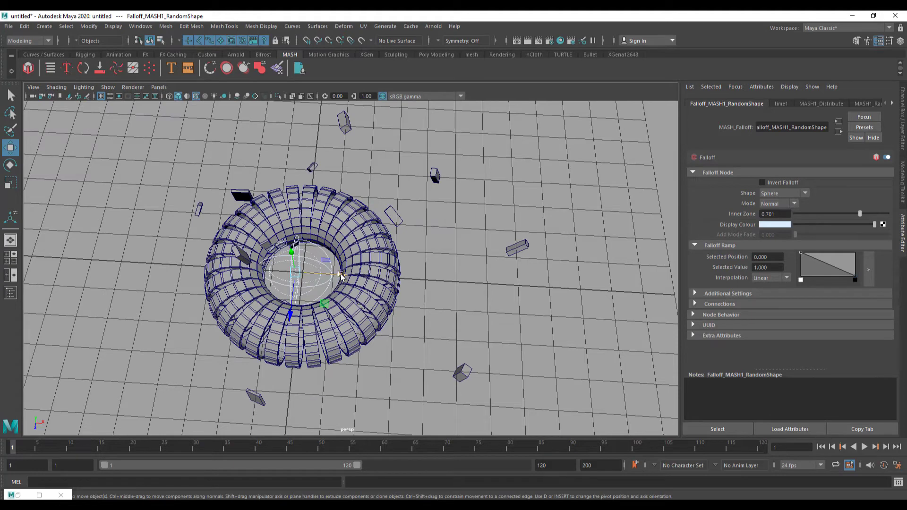
{"action": "left_click_drag", "start_coordinate": [341, 275], "coordinate": [158, 263]}
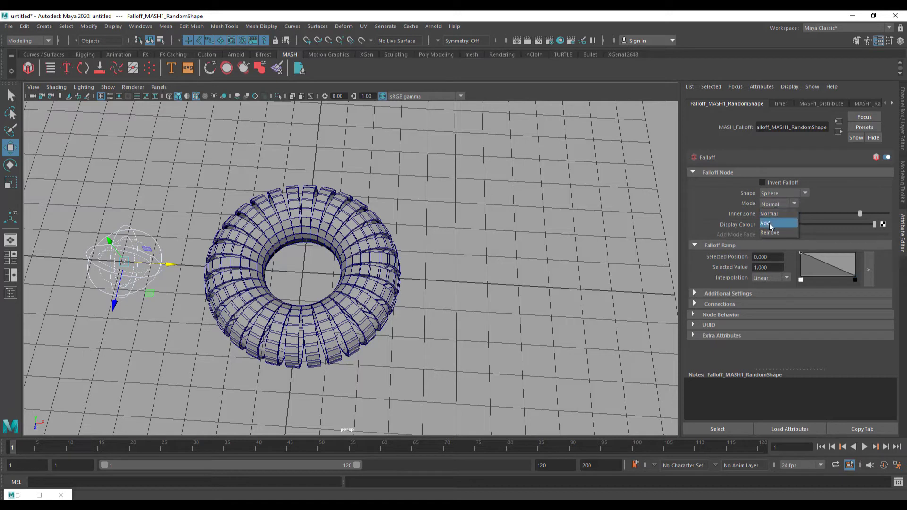
Step: Set the falloff Mode to Add and move the sphere along X into the torus
{"action": "left_click", "coordinate": [769, 225]}
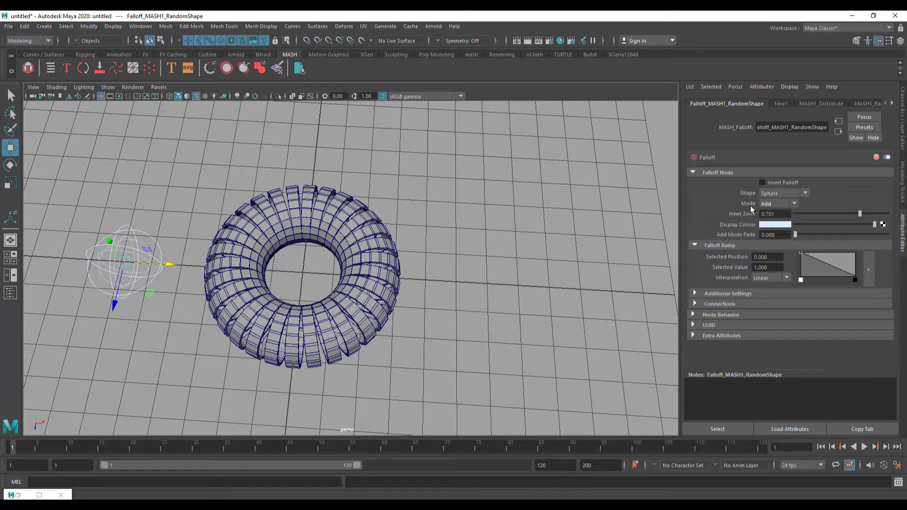
{"action": "left_click_drag", "start_coordinate": [171, 269], "coordinate": [262, 261]}
{"action": "left_click_drag", "start_coordinate": [408, 352], "coordinate": [375, 358], "text": "alt"}
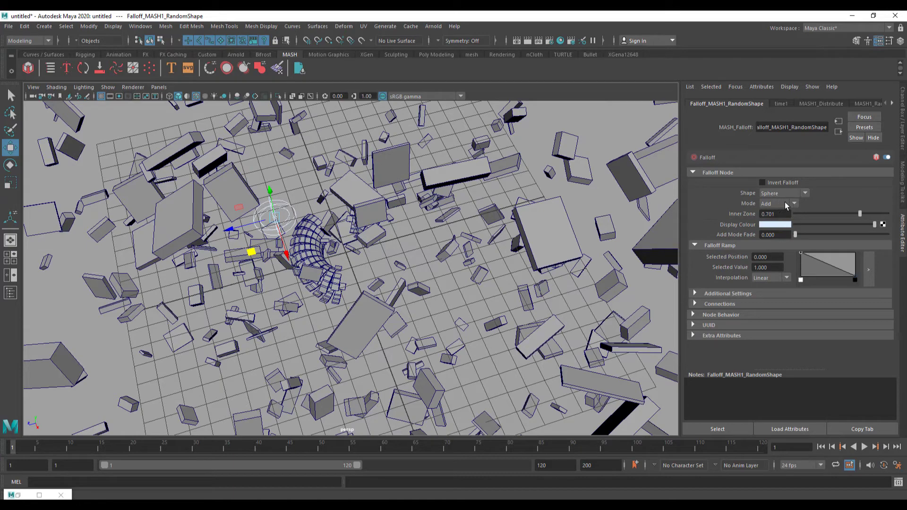
Step: Try Add Mode Fade values from 0.001 up to about 0.079 while moving the falloff sphere back and forth over the torus
{"action": "left_click_drag", "start_coordinate": [796, 235], "coordinate": [821, 242]}
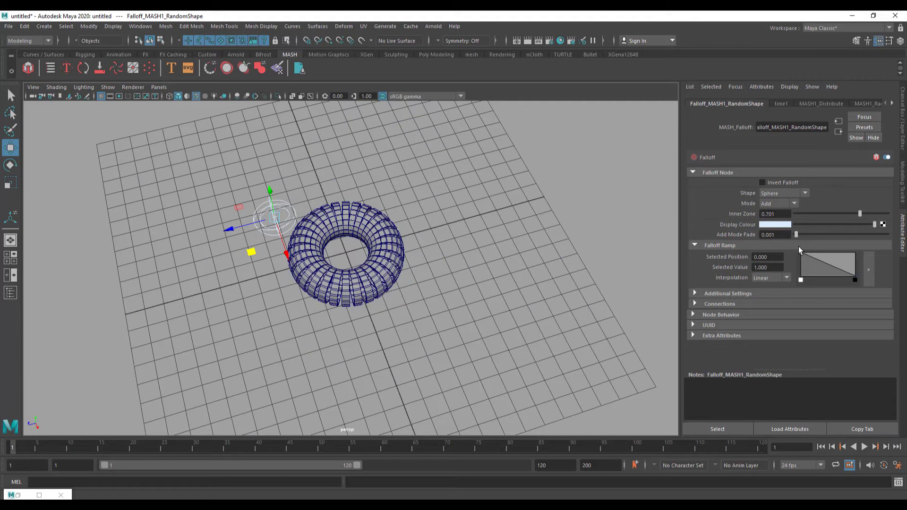
{"action": "middle_click_drag", "start_coordinate": [250, 253], "coordinate": [478, 340]}
{"action": "middle_click_drag", "start_coordinate": [423, 365], "coordinate": [264, 255]}
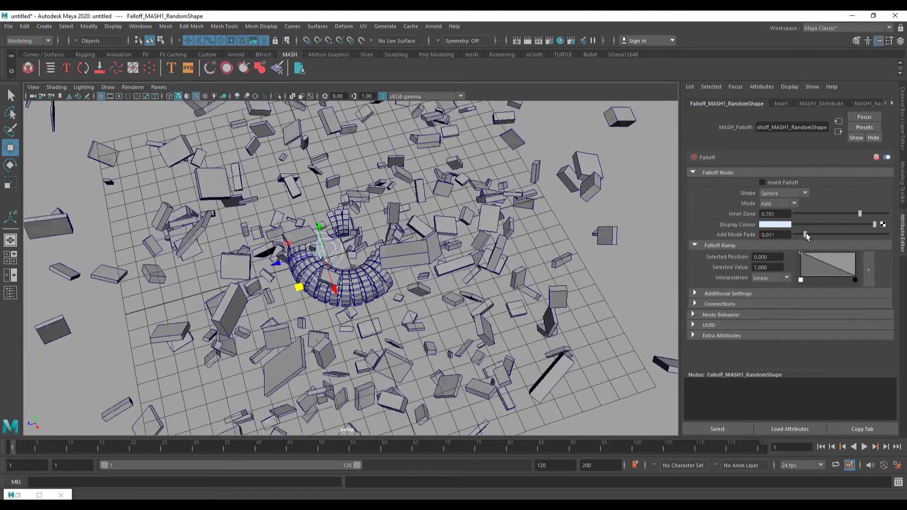
{"action": "left_click_drag", "start_coordinate": [805, 234], "coordinate": [815, 234]}
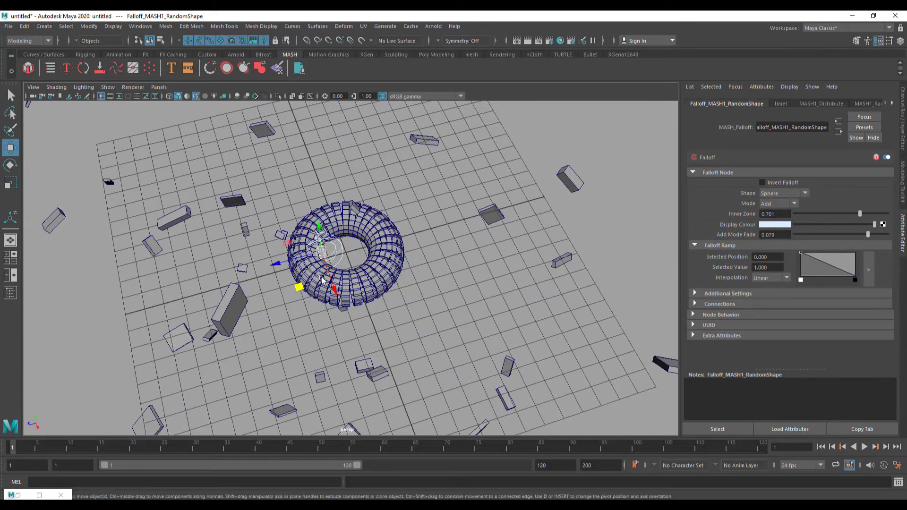
{"action": "middle_click_drag", "start_coordinate": [301, 289], "coordinate": [326, 312]}
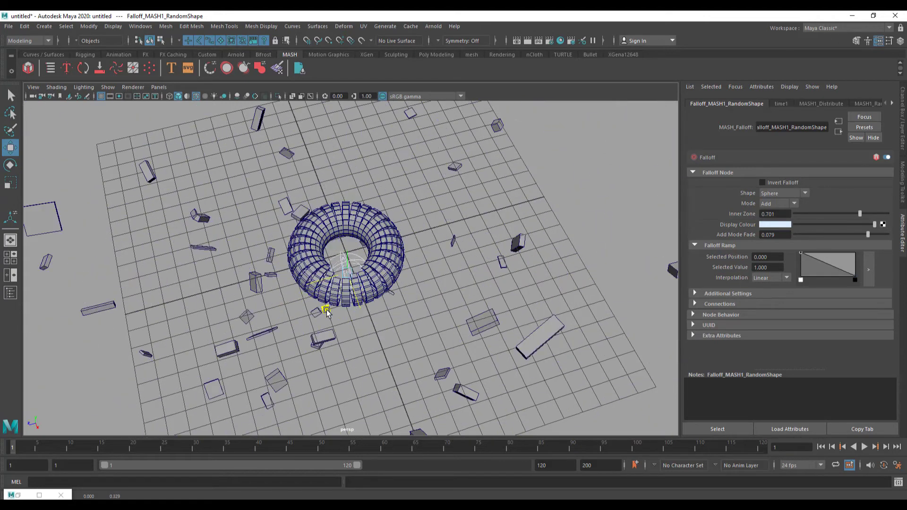
Step: Lower Add Mode Fade to 0.003 and move the falloff sphere across the torus to its far side
{"action": "left_click", "coordinate": [813, 234]}
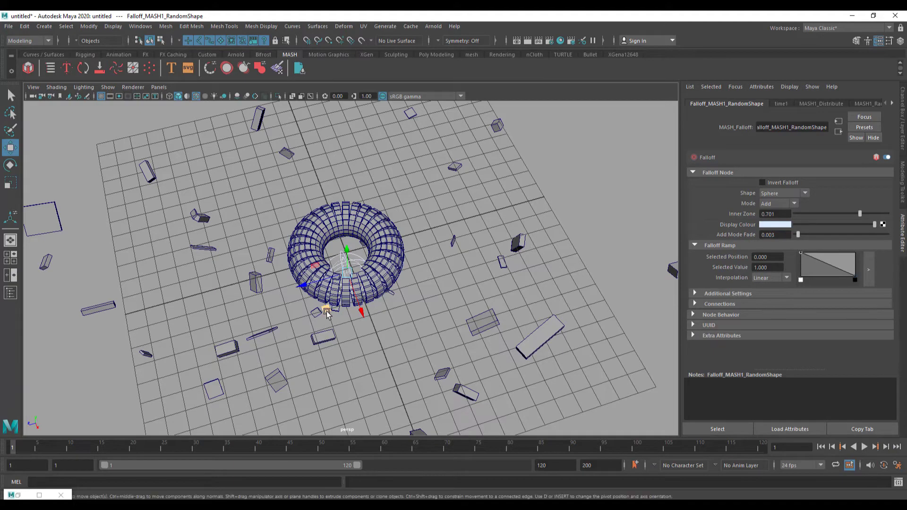
{"action": "middle_click_drag", "start_coordinate": [327, 313], "coordinate": [381, 294]}
{"action": "left_click_drag", "start_coordinate": [382, 324], "coordinate": [445, 356]}
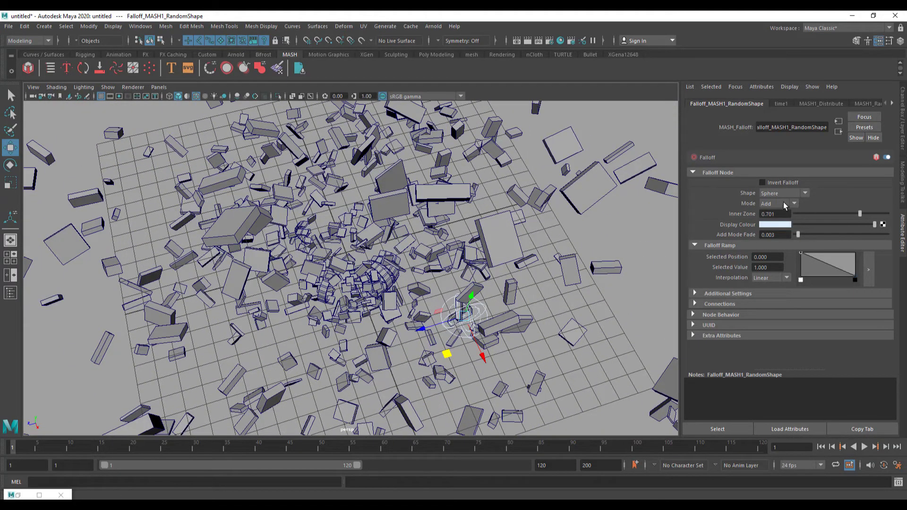
Step: Try the Remove falloff mode by sweeping the sphere over the scattered tiles and the torus
{"action": "left_click", "coordinate": [776, 233]}
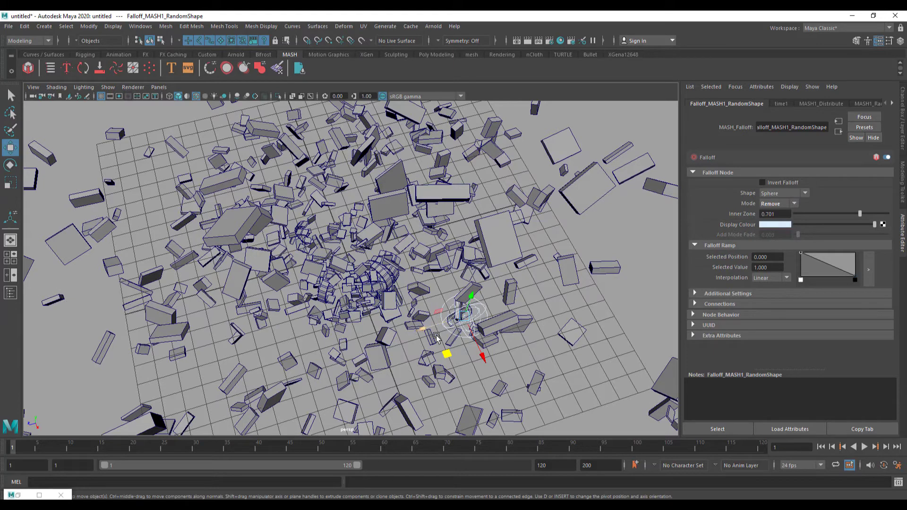
{"action": "left_click_drag", "start_coordinate": [449, 349], "coordinate": [325, 304]}
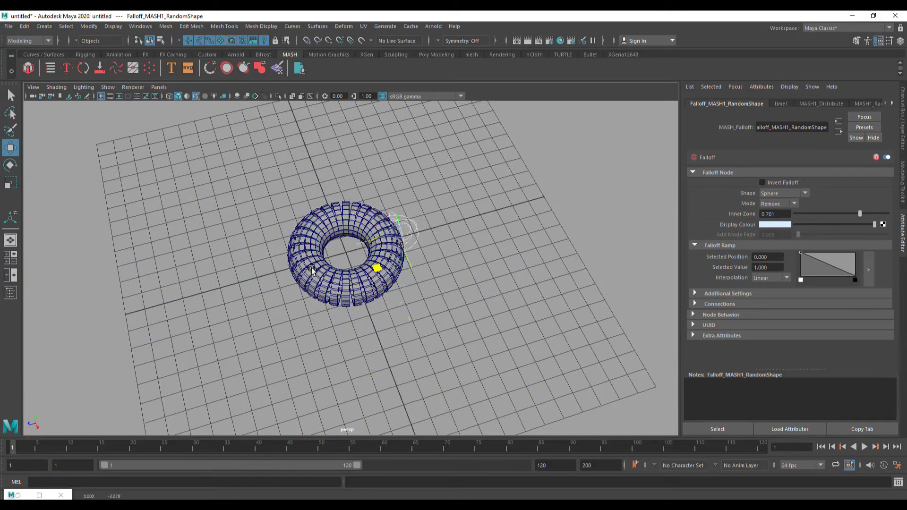
Step: Return the falloff Mode to Add and sweep the sphere around the torus to scatter its tiles
{"action": "left_click", "coordinate": [784, 204]}
{"action": "left_click", "coordinate": [775, 223]}
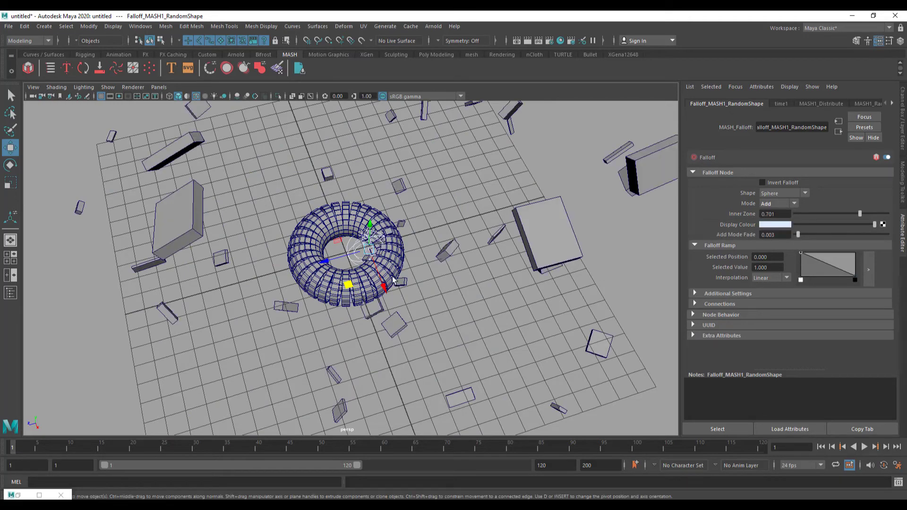
{"action": "left_click_drag", "start_coordinate": [347, 286], "coordinate": [385, 270]}
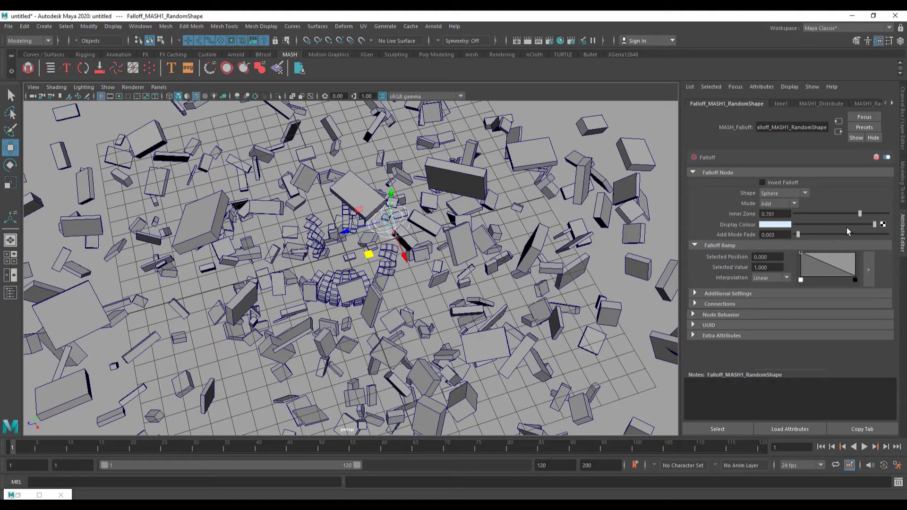
{"action": "left_click_drag", "start_coordinate": [372, 261], "coordinate": [383, 302]}
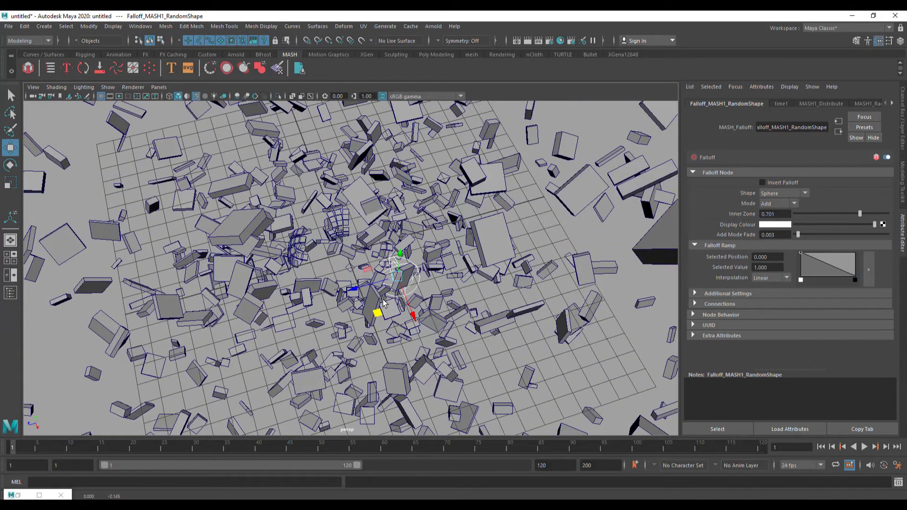
Step: Change the falloff Shape to Cube and move it across to the torus's opposite edge
{"action": "left_click", "coordinate": [796, 193]}
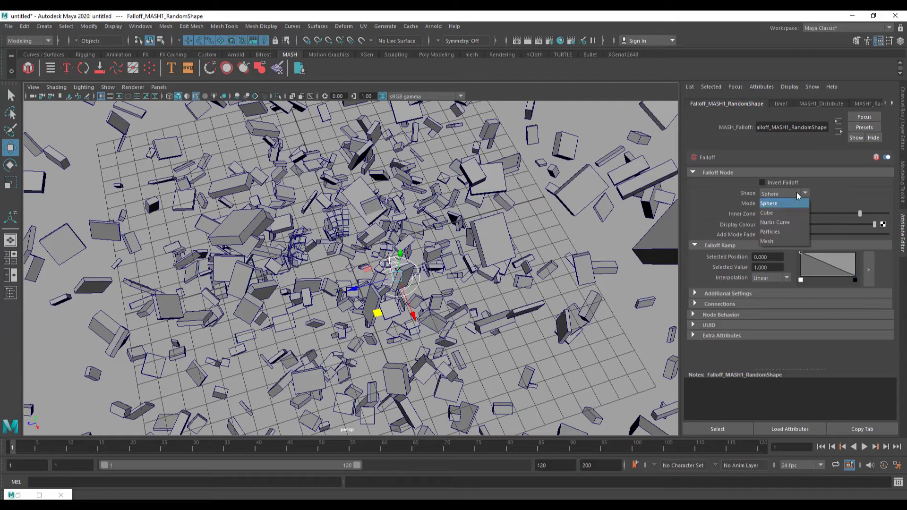
{"action": "left_click", "coordinate": [775, 212]}
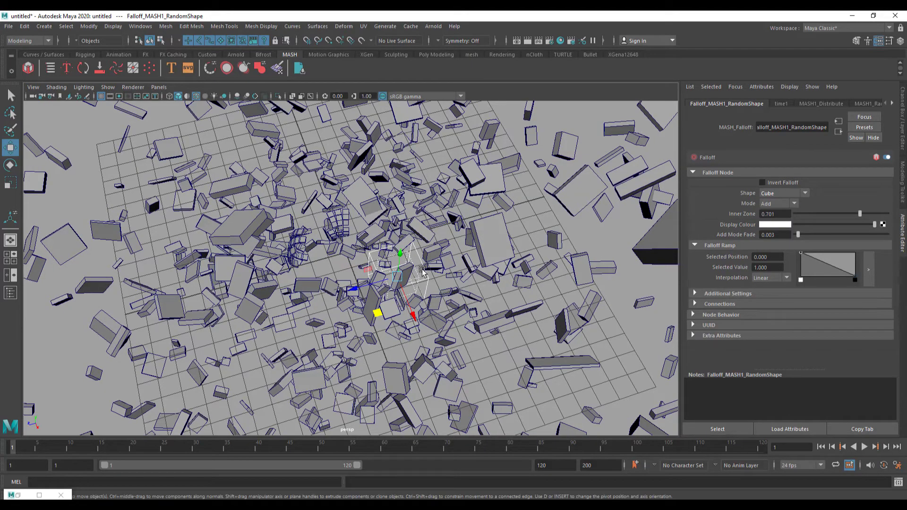
{"action": "left_click_drag", "start_coordinate": [378, 319], "coordinate": [304, 262]}
Step: Set the cube falloff's Mode to Normal
{"action": "left_click", "coordinate": [781, 203]}
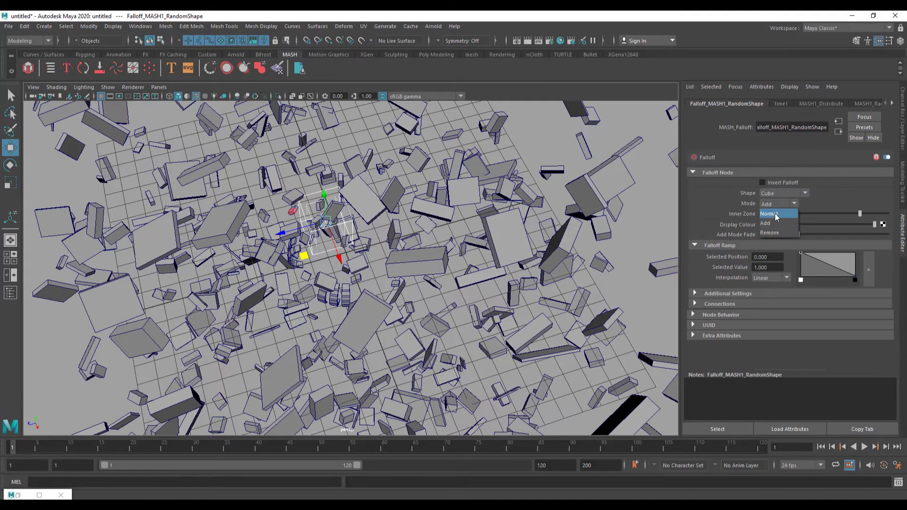
{"action": "left_click", "coordinate": [777, 214]}
Step: Select the MASH tile mesh and assign it a new Arnold aiStandardSurface material
{"action": "left_click", "coordinate": [389, 260]}
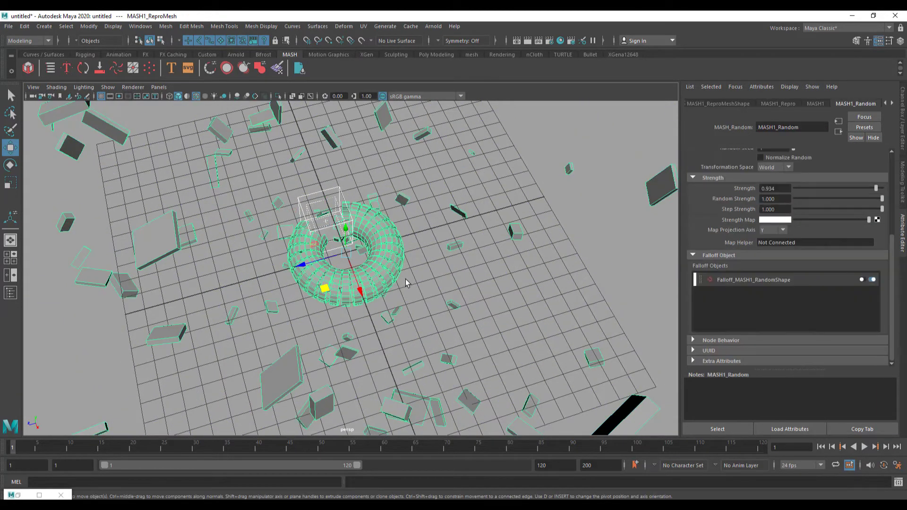
{"action": "left_click_drag", "start_coordinate": [405, 283], "coordinate": [435, 259], "text": "alt"}
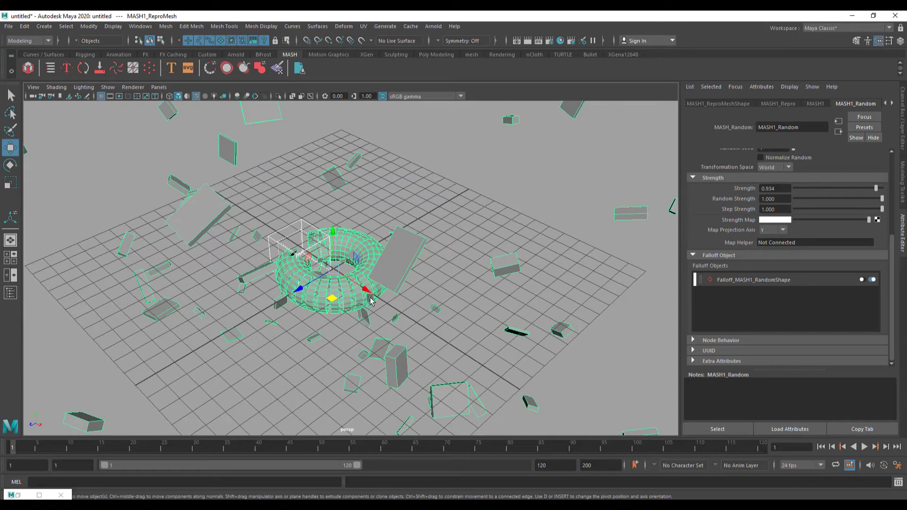
{"action": "right_click_drag", "start_coordinate": [384, 253], "coordinate": [389, 363]}
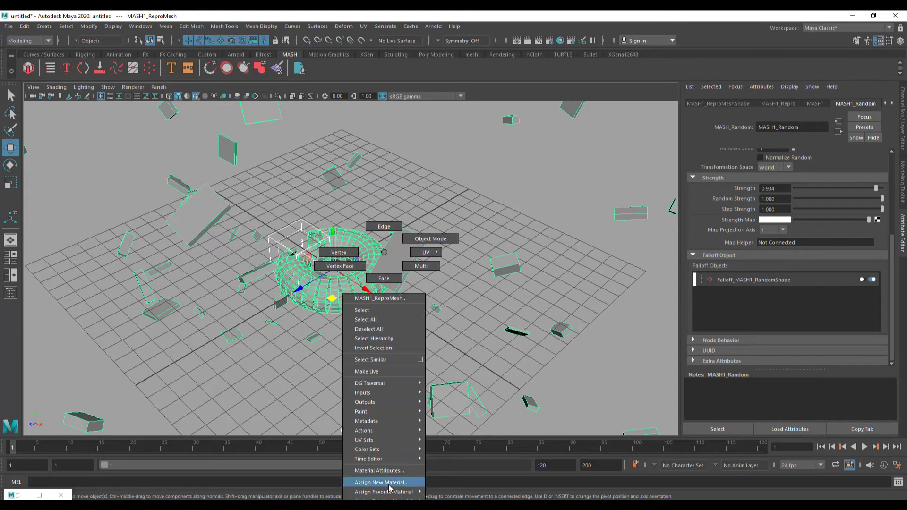
{"action": "right_click_drag", "start_coordinate": [388, 485], "coordinate": [389, 483]}
{"action": "left_click", "coordinate": [128, 193]}
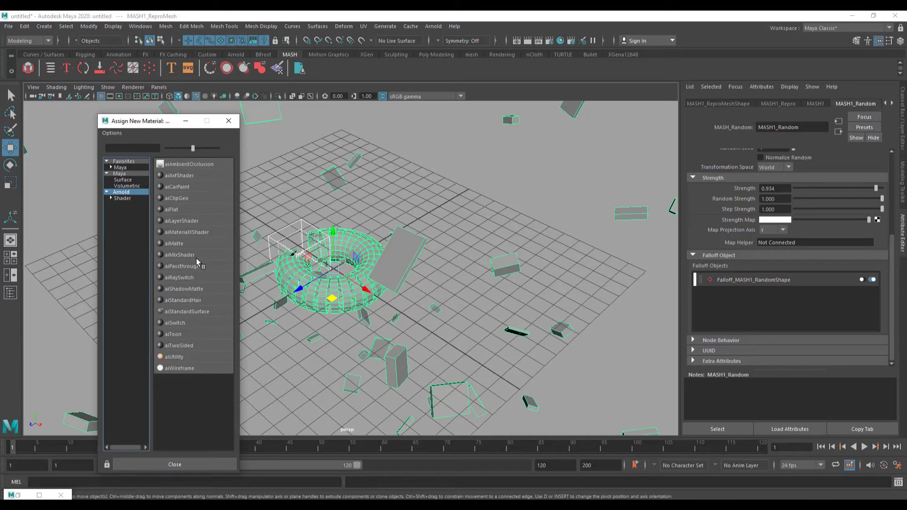
{"action": "left_click", "coordinate": [187, 312]}
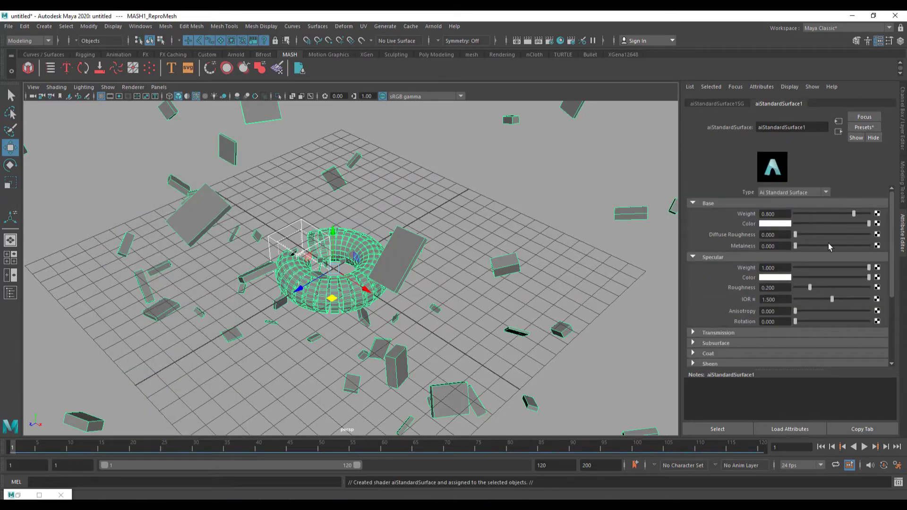
Step: Set the material's base color to a saturated blue with hue 214.61 and saturation about 0.97
{"action": "left_click", "coordinate": [777, 224]}
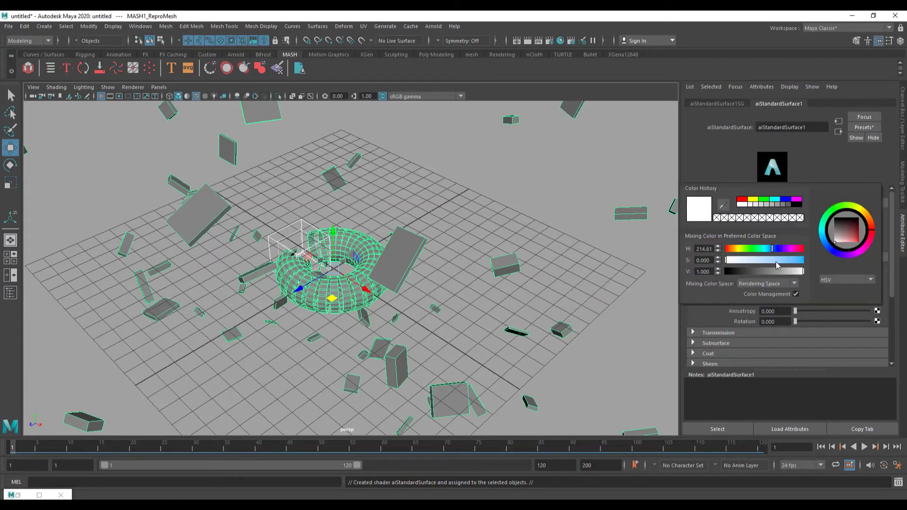
{"action": "left_click_drag", "start_coordinate": [777, 265], "coordinate": [798, 265]}
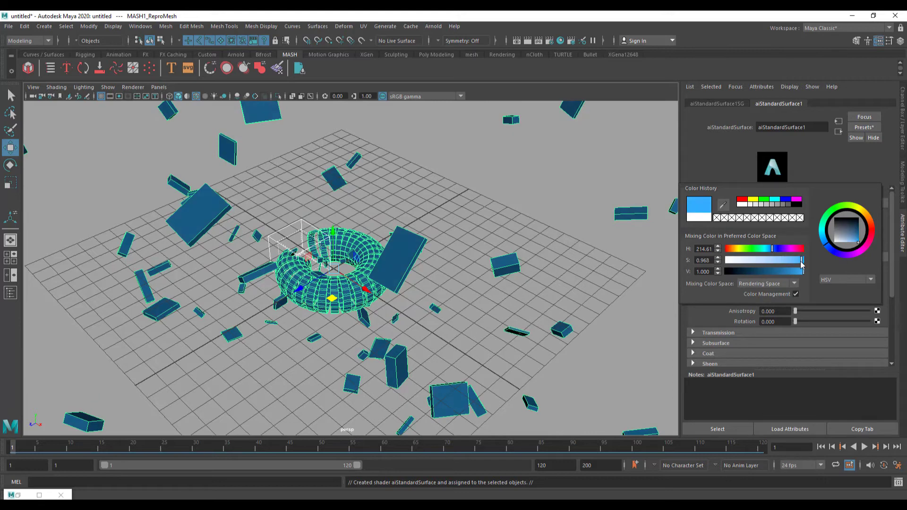
Step: Add an Arnold Skydome Light to the scene
{"action": "left_click", "coordinate": [435, 28]}
{"action": "mouse_move", "coordinate": [465, 75]}
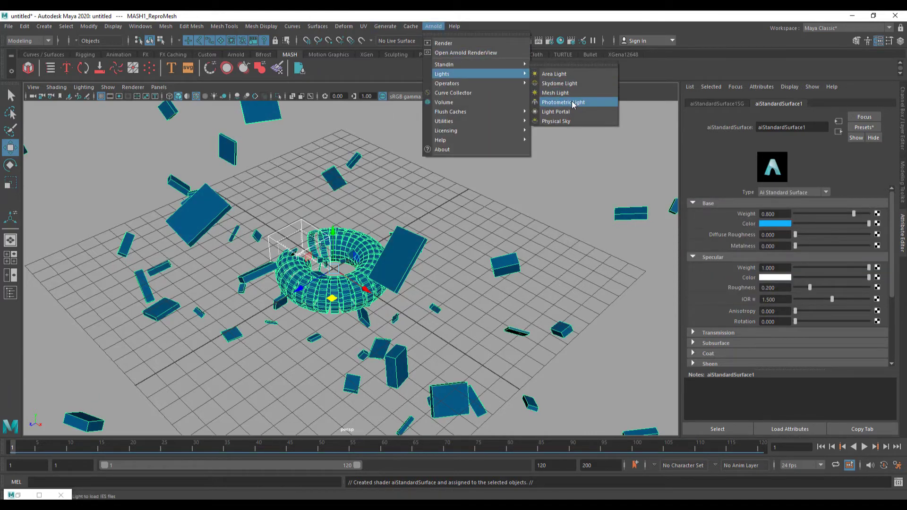
{"action": "left_click", "coordinate": [566, 84]}
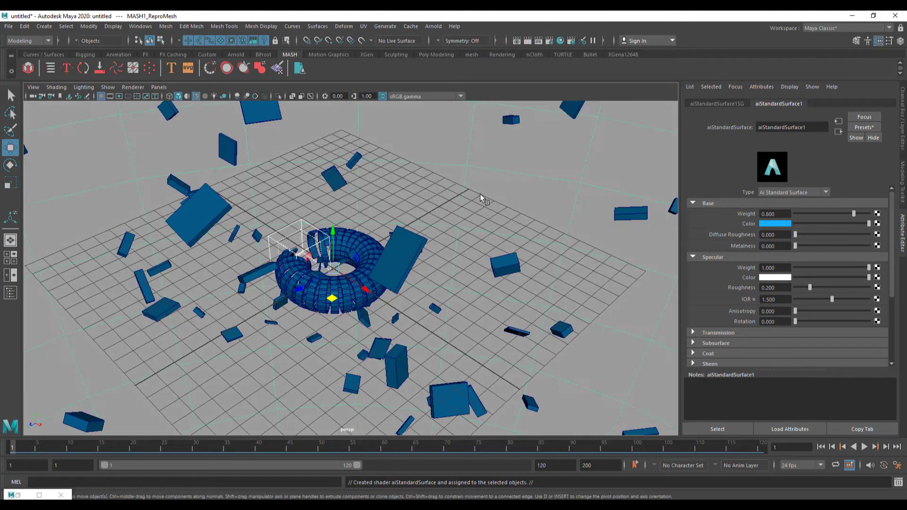
Step: Render the scene with Arnold to check the material under the skydome light, and close the render view
{"action": "left_click", "coordinate": [433, 26]}
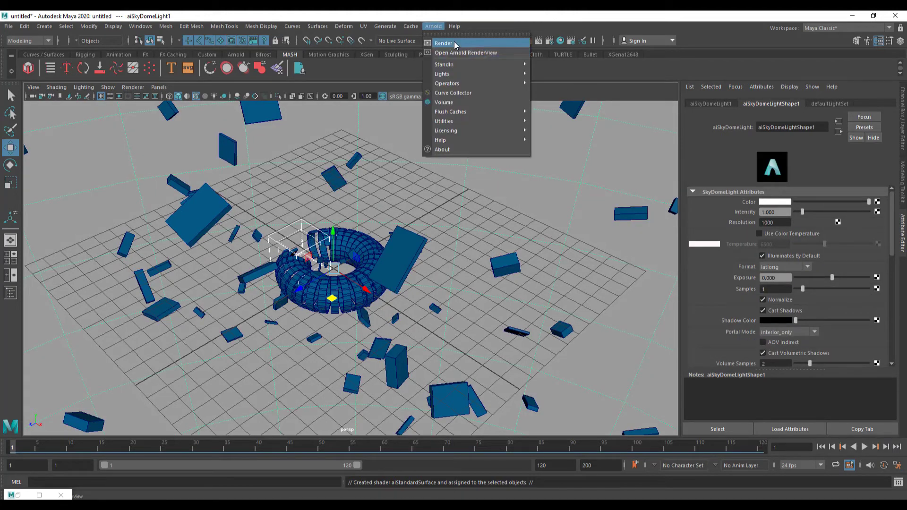
{"action": "left_click", "coordinate": [455, 41]}
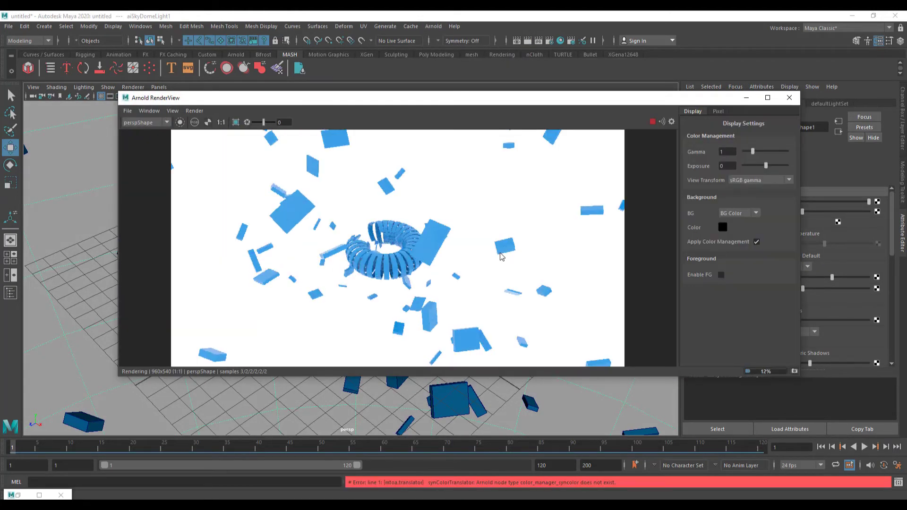
{"action": "left_click", "coordinate": [789, 99]}
Step: Return the selection to the MASH tile mesh and lower the Base Weight of its aiStandardSurface1 material
{"action": "key", "text": "ctrl+z"}
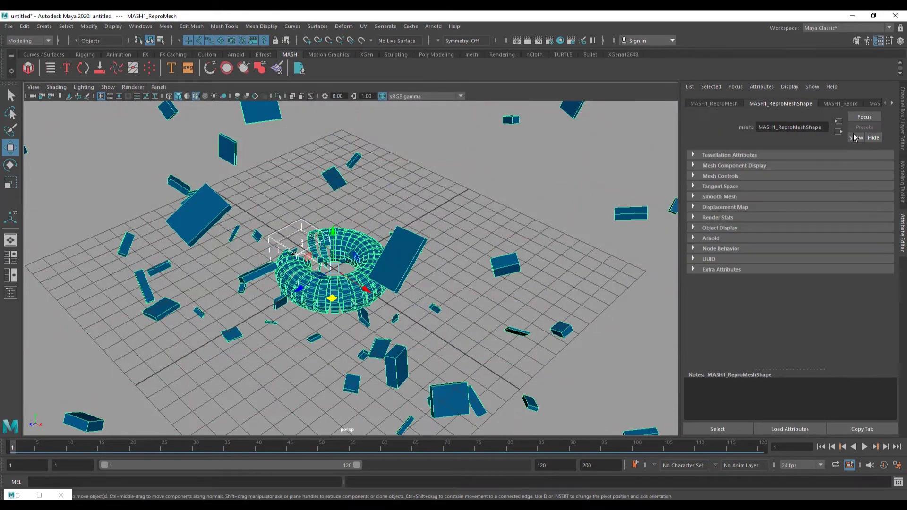
{"action": "left_click", "coordinate": [891, 103]}
{"action": "left_click", "coordinate": [857, 166]}
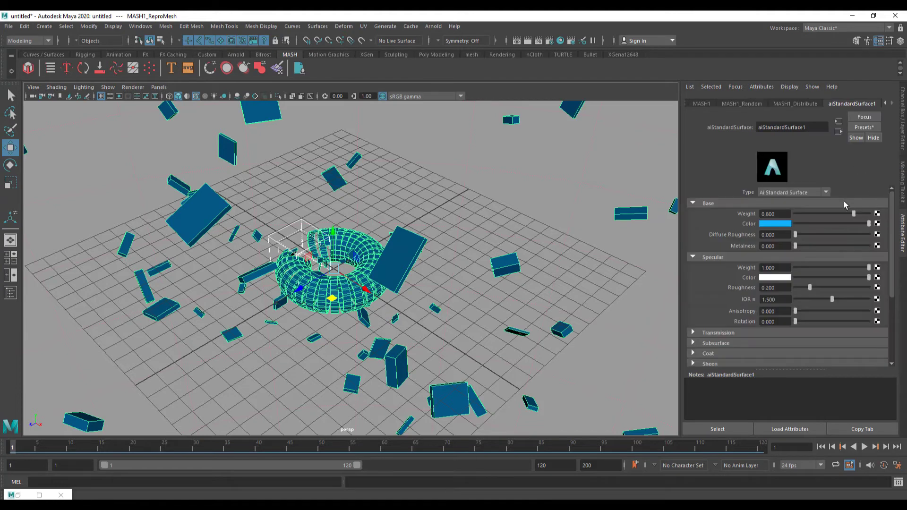
{"action": "left_click_drag", "start_coordinate": [854, 215], "coordinate": [829, 227]}
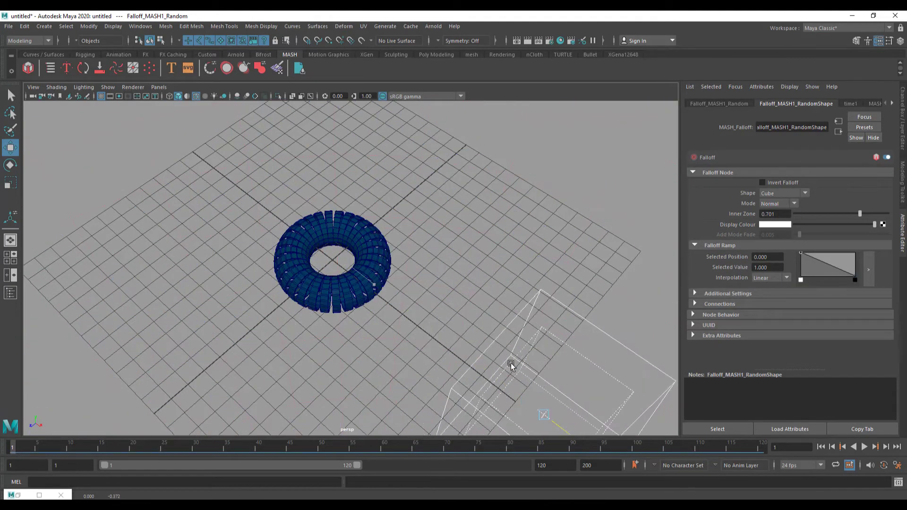
Step: Move the cube falloff toward the torus so it reaches only the nearest tiles, and set its Inner Zone to 0.268
{"action": "left_click_drag", "start_coordinate": [510, 364], "coordinate": [464, 326]}
{"action": "left_click_drag", "start_coordinate": [859, 213], "coordinate": [818, 224]}
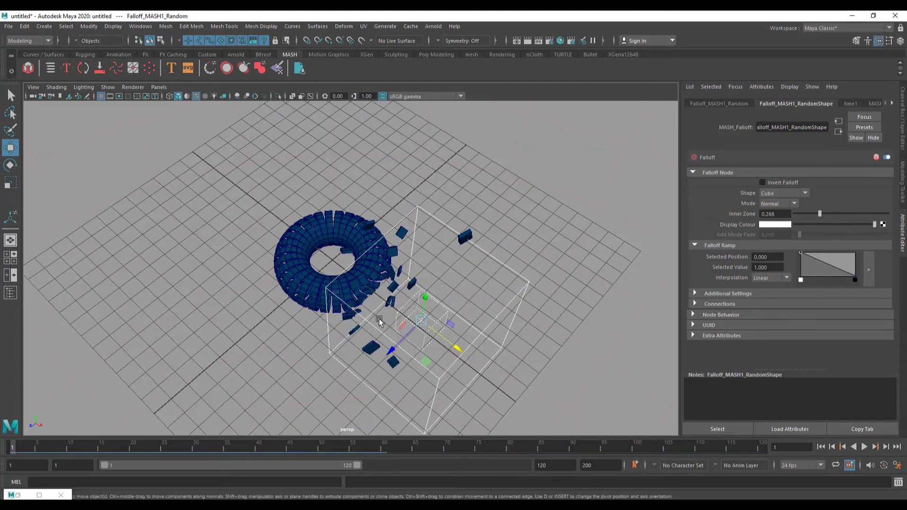
{"action": "left_click", "coordinate": [794, 185]}
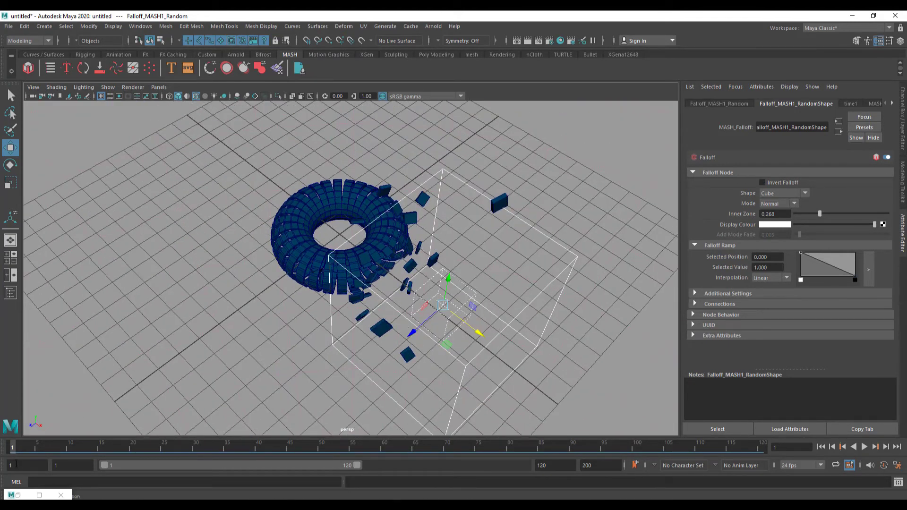
Step: Keyframe the cube falloff beside the torus at frame 1 and, moved along its axis onto the torus, at frame 100
{"action": "left_click", "coordinate": [482, 331]}
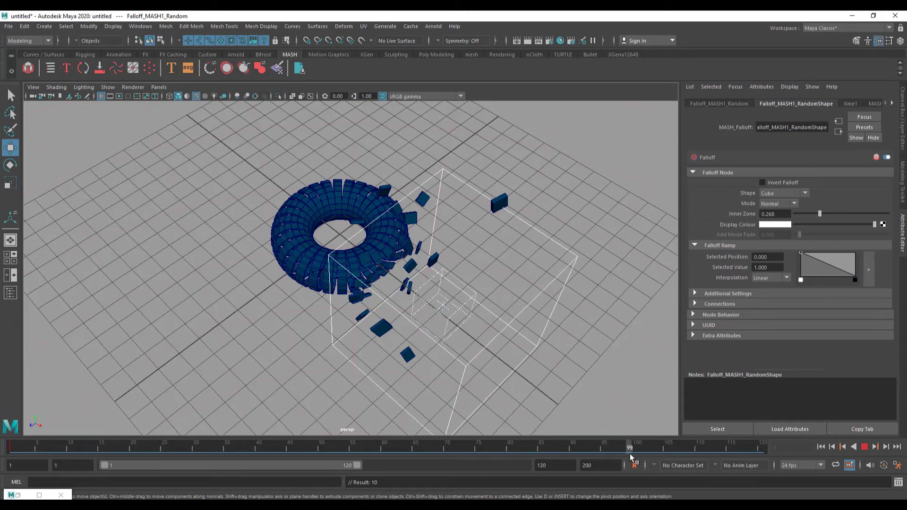
{"action": "left_click_drag", "start_coordinate": [483, 334], "coordinate": [368, 282]}
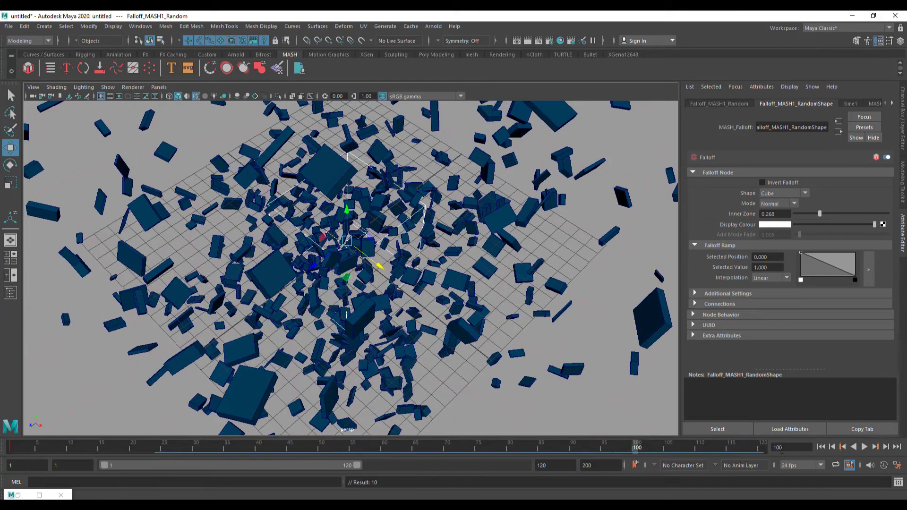
Step: Play the falloff animation from the first frame to watch the tiles scatter, and stop it near the end
{"action": "left_click", "coordinate": [820, 446]}
{"action": "left_click", "coordinate": [864, 447]}
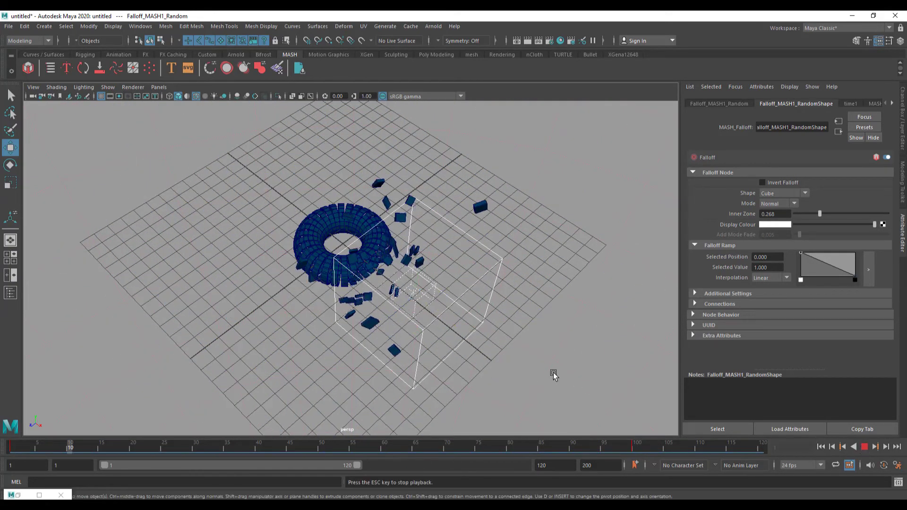
{"action": "scroll", "coordinate": [551, 370], "scroll_direction": "up", "scroll_amount": 5}
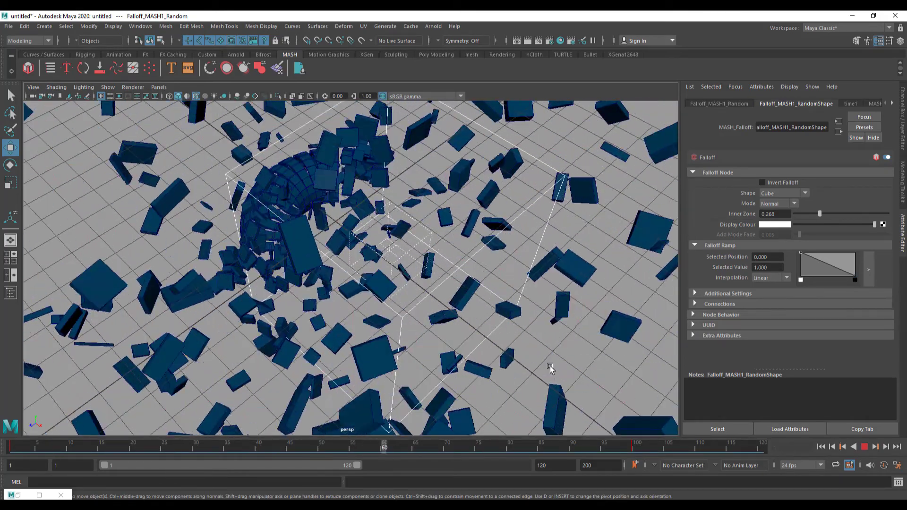
{"action": "scroll", "coordinate": [551, 371], "scroll_direction": "up", "scroll_amount": 5}
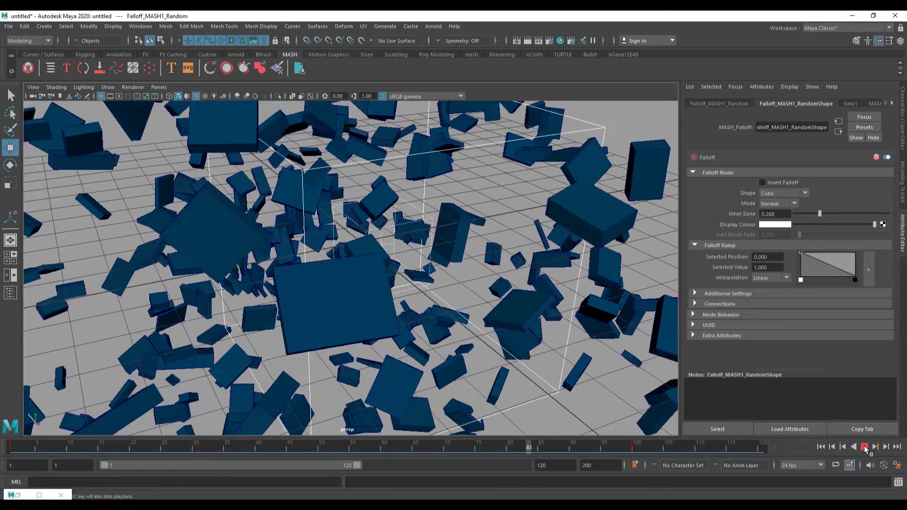
{"action": "left_click", "coordinate": [864, 447]}
Step: Render frame 88 with Arnold, check the scattered tiles from several angles, and close the render view
{"action": "left_click_drag", "start_coordinate": [462, 378], "coordinate": [430, 344], "text": "alt"}
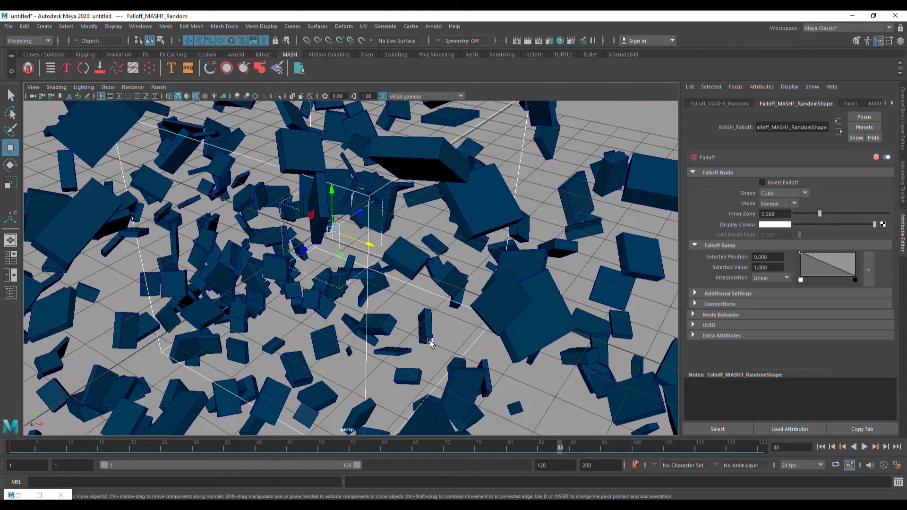
{"action": "left_click", "coordinate": [429, 27]}
{"action": "left_click", "coordinate": [455, 42]}
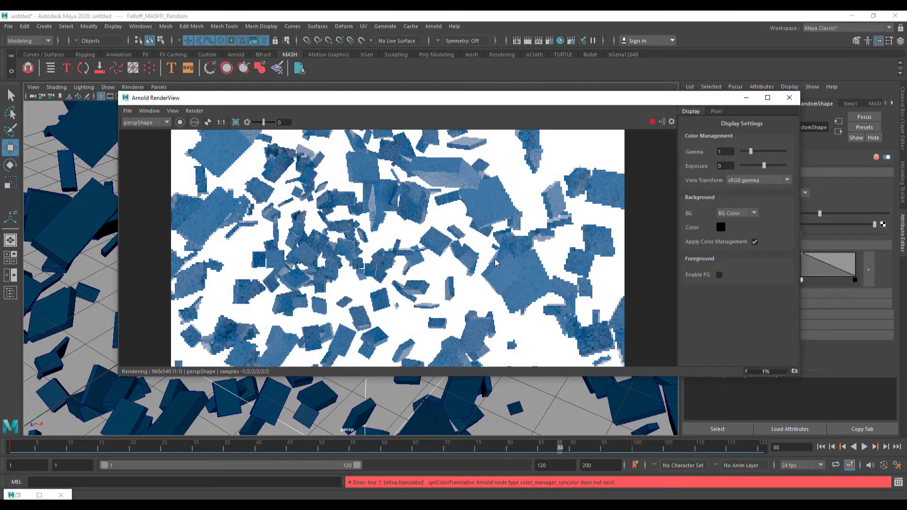
{"action": "scroll", "coordinate": [442, 352], "scroll_direction": "down", "scroll_amount": 2}
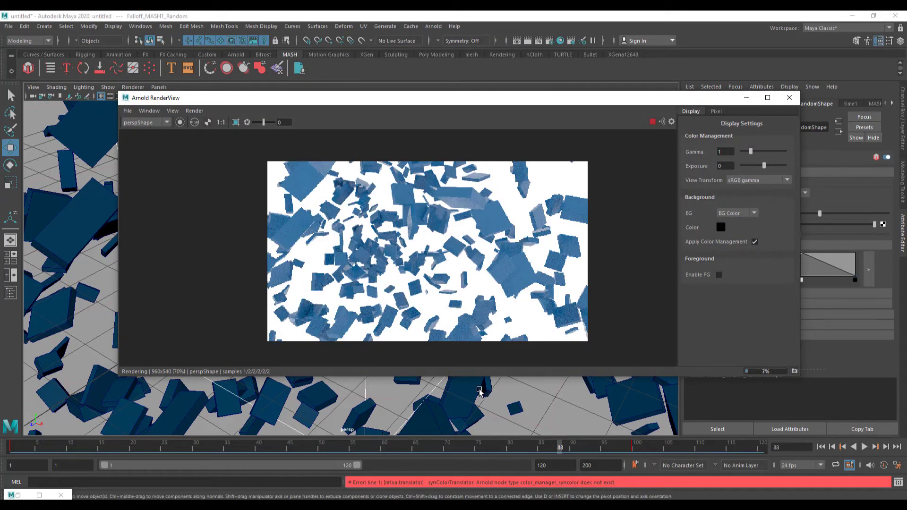
{"action": "right_click_drag", "start_coordinate": [481, 392], "coordinate": [487, 406], "text": "alt"}
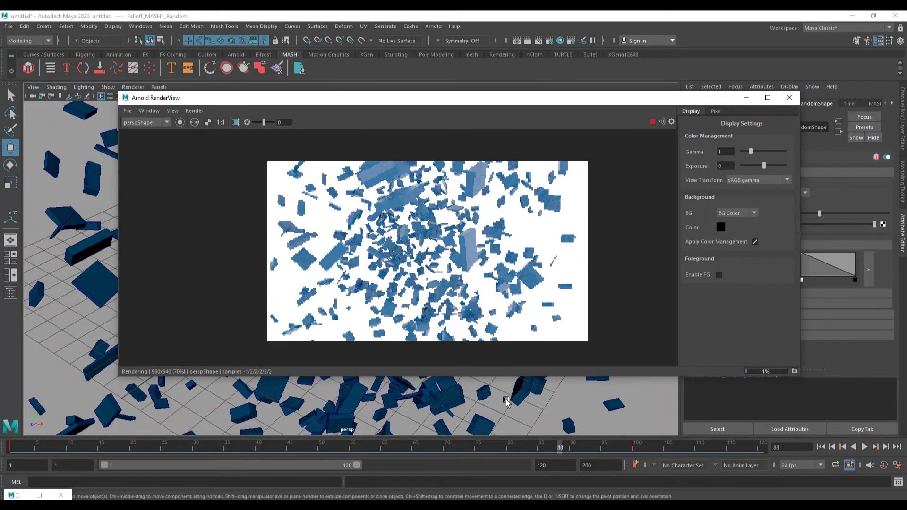
{"action": "mouse_move", "coordinate": [487, 406]}
{"action": "left_mouse_down", "text": "alt"}
{"action": "mouse_move", "coordinate": [520, 411]}
{"action": "mouse_move", "coordinate": [496, 397]}
{"action": "left_mouse_up", "text": "alt"}
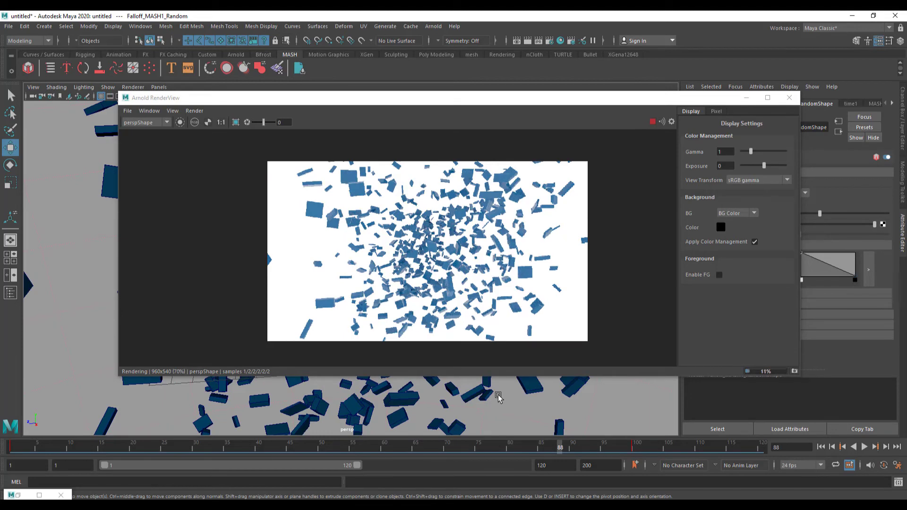
{"action": "left_click", "coordinate": [789, 98]}
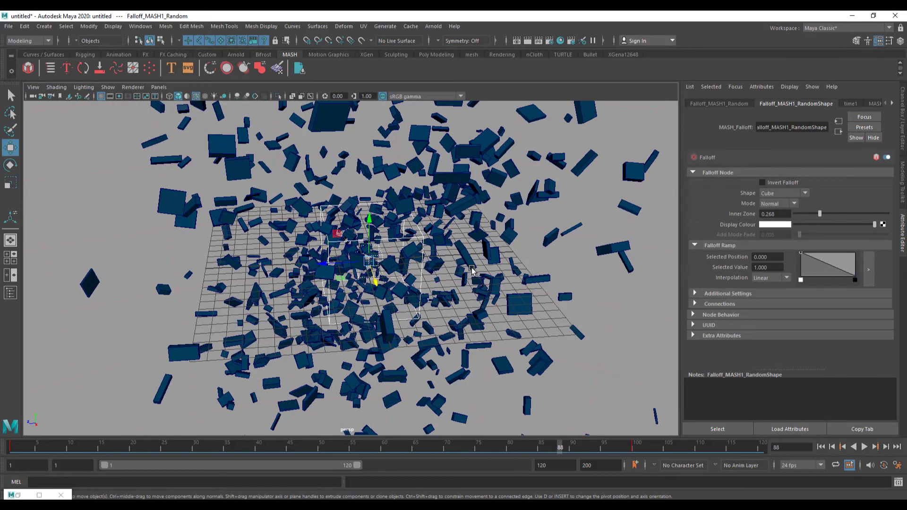
Step: Frame the scattered tiles from an angle and create a new perspective camera for the viewport
{"action": "left_click_drag", "start_coordinate": [498, 268], "coordinate": [482, 292], "text": "alt"}
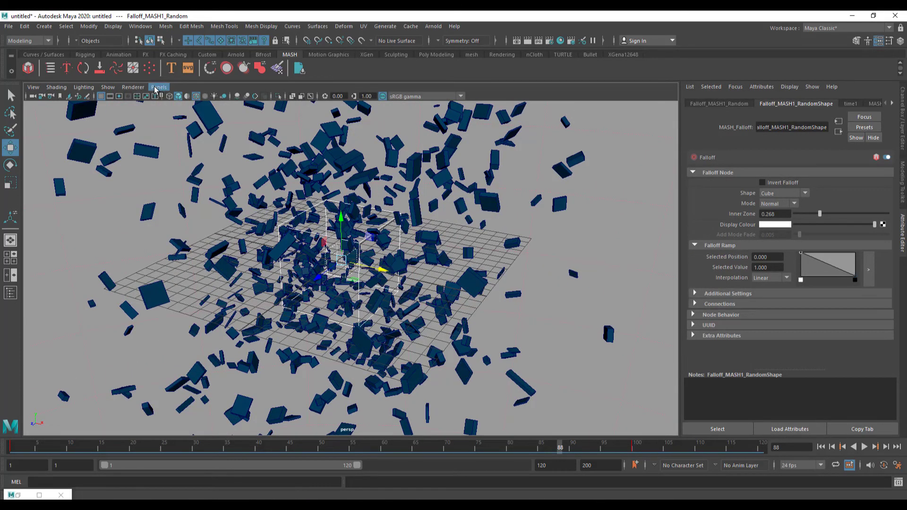
{"action": "left_click", "coordinate": [163, 88]}
{"action": "left_click", "coordinate": [279, 97]}
{"action": "left_click", "coordinate": [159, 87]}
{"action": "mouse_move", "coordinate": [199, 96]}
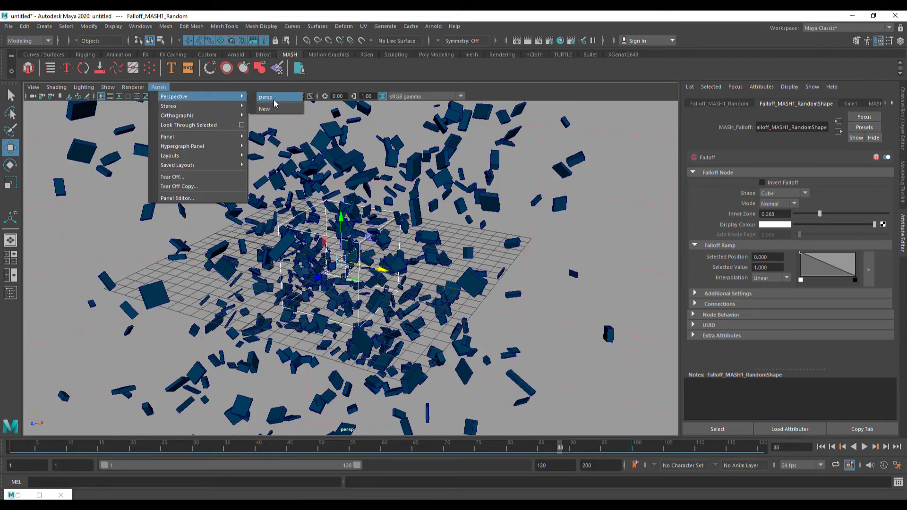
{"action": "left_click", "coordinate": [264, 109]}
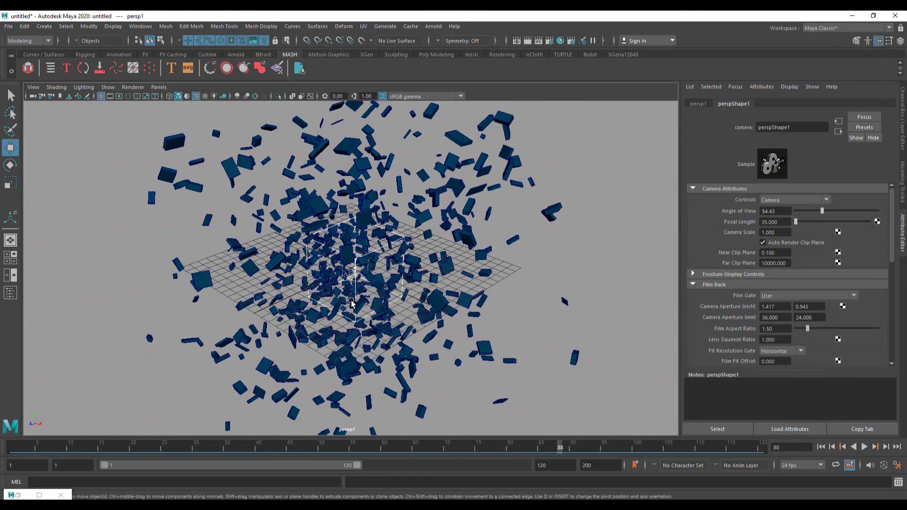
Step: Select the new camera and keyframe its view at frame 1 and, orbited to a low side angle, at frame 35
{"action": "left_click", "coordinate": [33, 87]}
{"action": "left_click", "coordinate": [63, 105]}
{"action": "key", "text": "alt+v"}
{"action": "left_click_drag", "start_coordinate": [38, 448], "coordinate": [225, 463]}
{"action": "left_click_drag", "start_coordinate": [302, 396], "coordinate": [359, 378], "text": "alt"}
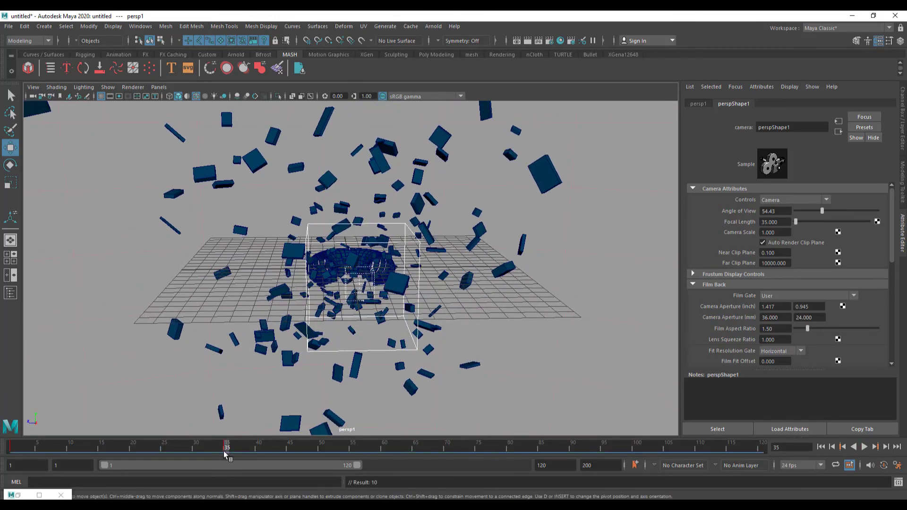
Step: Keyframe the camera with a different orbit angle at frame 75 and play the camera move back
{"action": "left_click_drag", "start_coordinate": [226, 449], "coordinate": [476, 490]}
{"action": "left_click_drag", "start_coordinate": [484, 371], "coordinate": [459, 381], "text": "alt"}
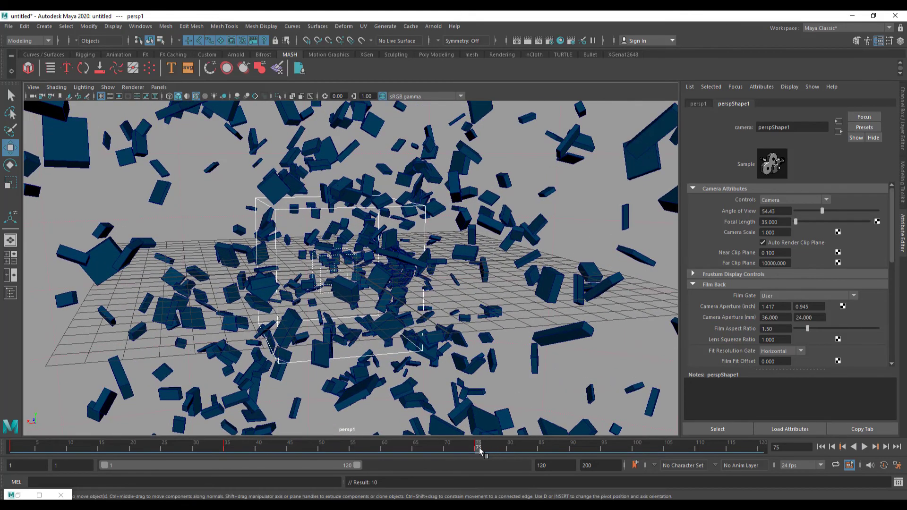
{"action": "left_click_drag", "start_coordinate": [479, 447], "coordinate": [230, 427]}
{"action": "key", "text": "alt+v"}
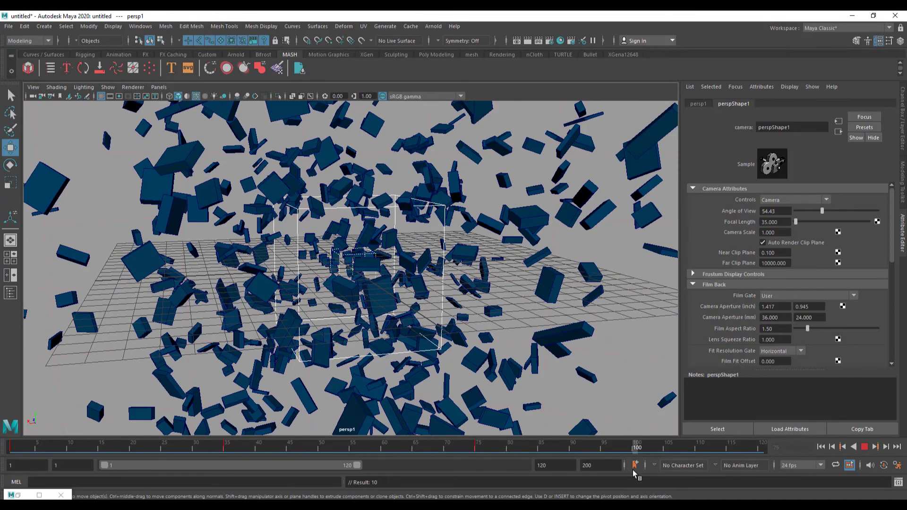
Step: Keyframe a close-up camera view inside the scattered tiles at frame 100 and play the animation back
{"action": "key", "text": "alt+v"}
{"action": "right_click_drag", "start_coordinate": [543, 307], "coordinate": [434, 326], "text": "alt"}
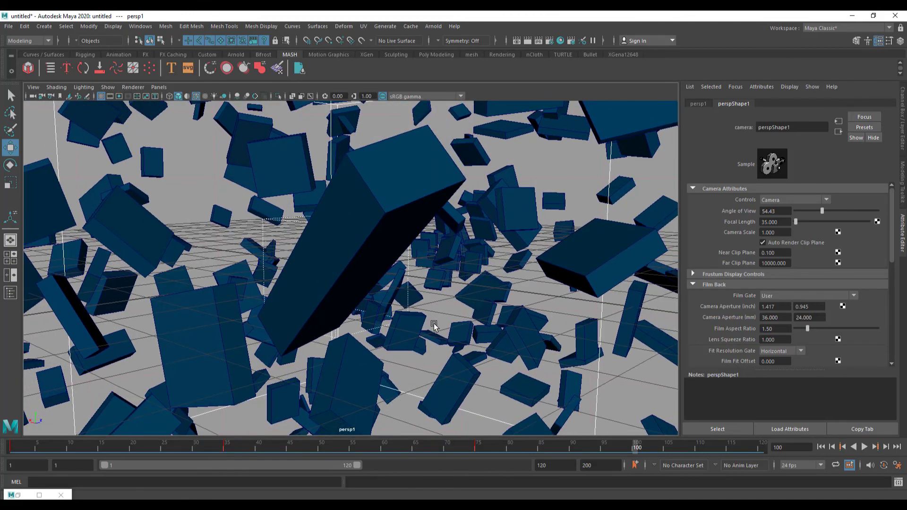
{"action": "left_click_drag", "start_coordinate": [635, 448], "coordinate": [308, 453]}
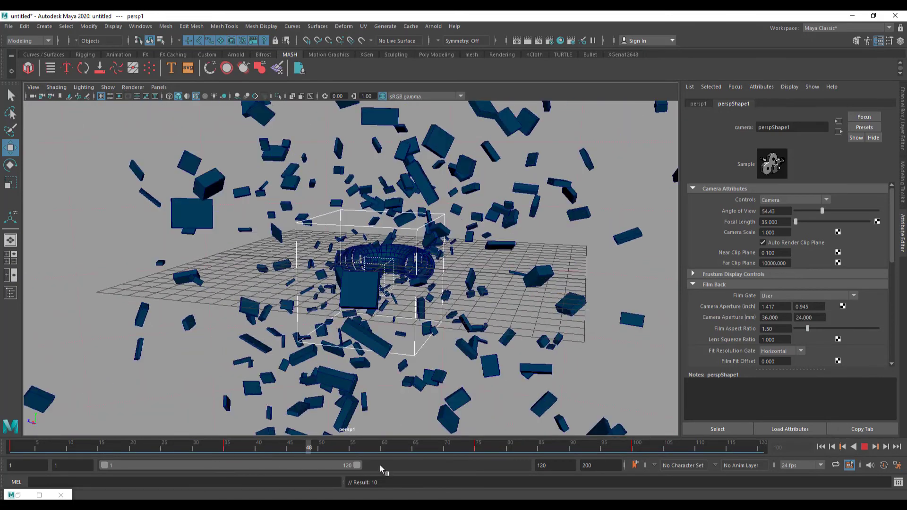
{"action": "key", "text": "Escape"}
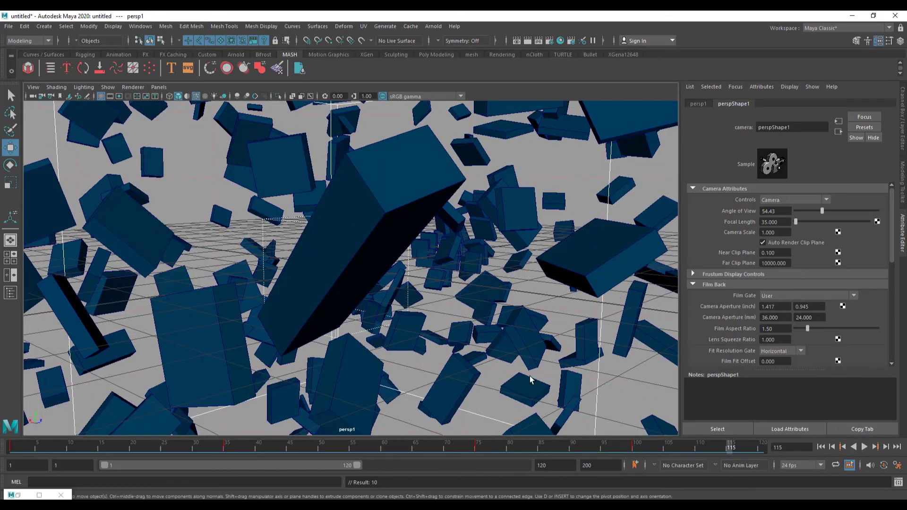